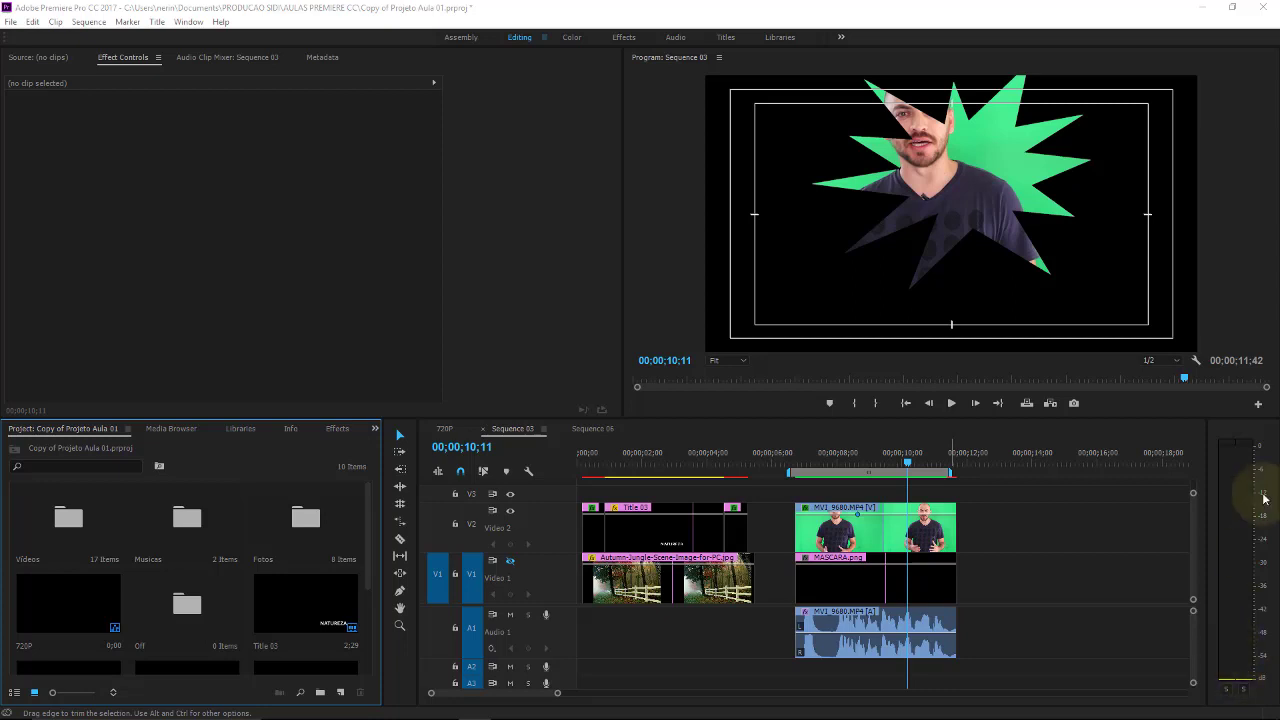
# Step: Move the playhead to 00;00;08;37 and show the Video Effects list in the Effects panel
pyautogui.click(837, 452)
pyautogui.click(1083, 189)
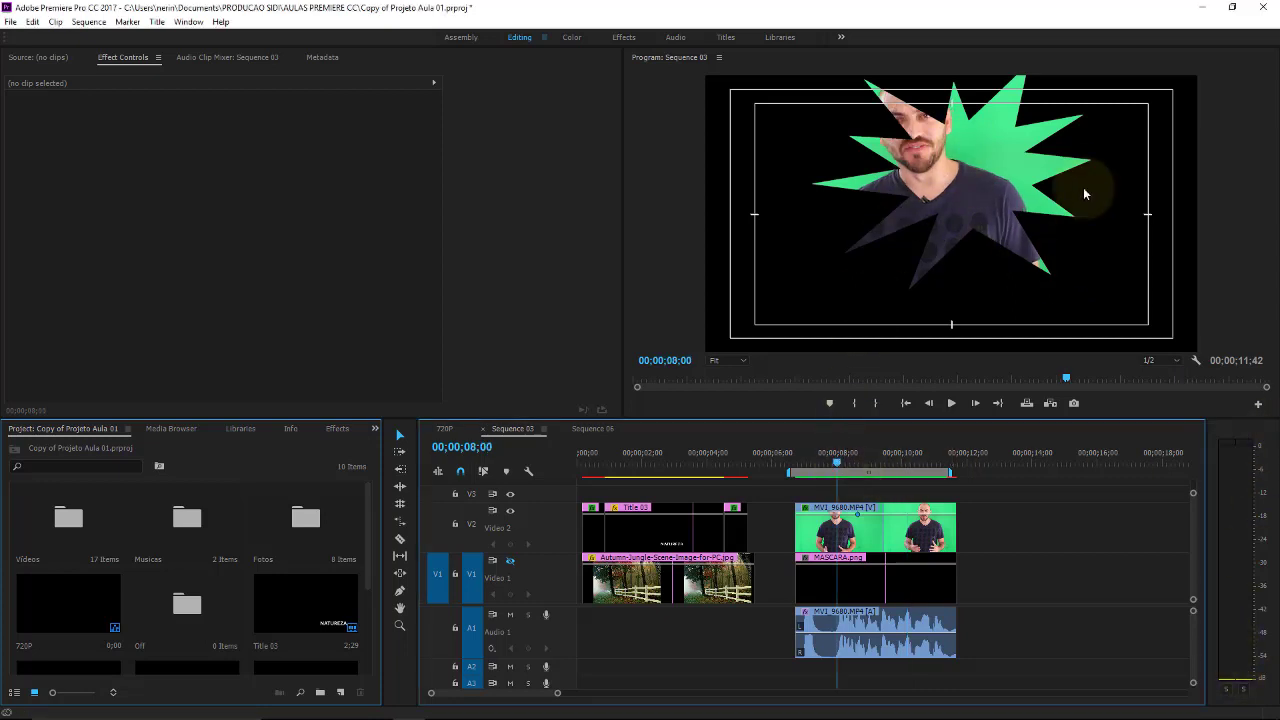
pyautogui.click(838, 466)
pyautogui.moveTo(838, 466); pyautogui.dragTo(857, 466)
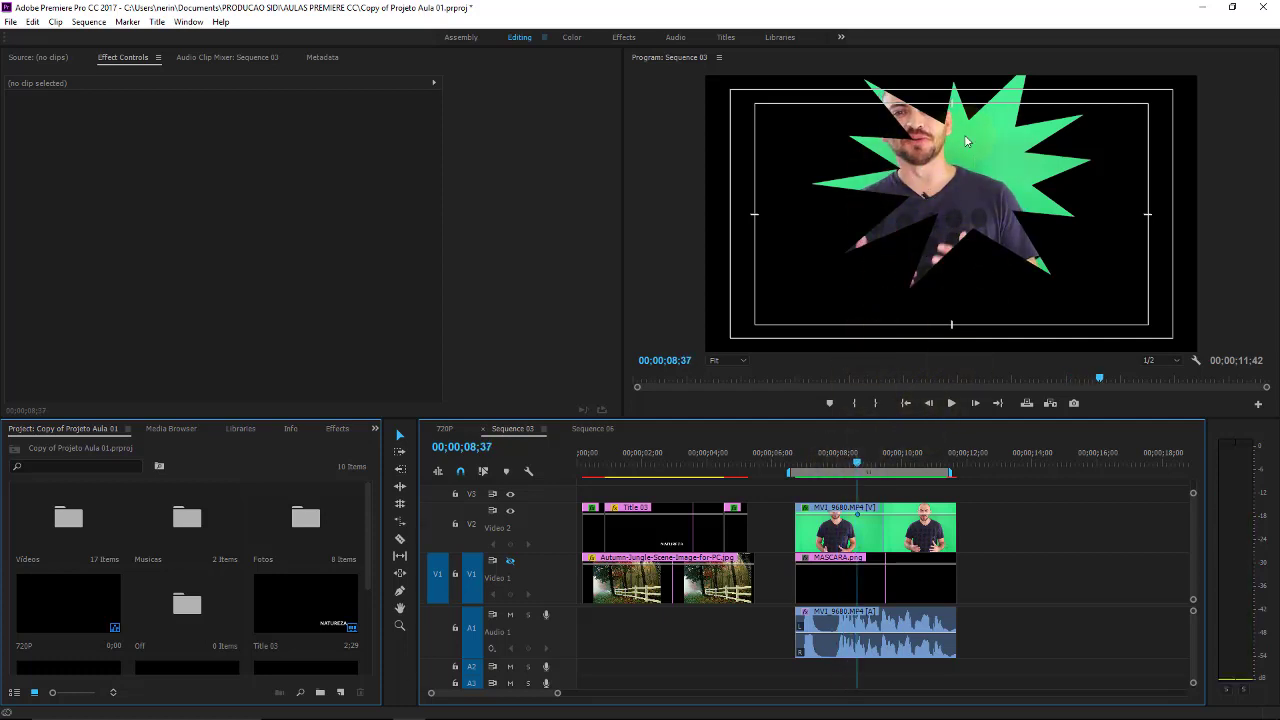
pyautogui.click(981, 180)
pyautogui.click(331, 429)
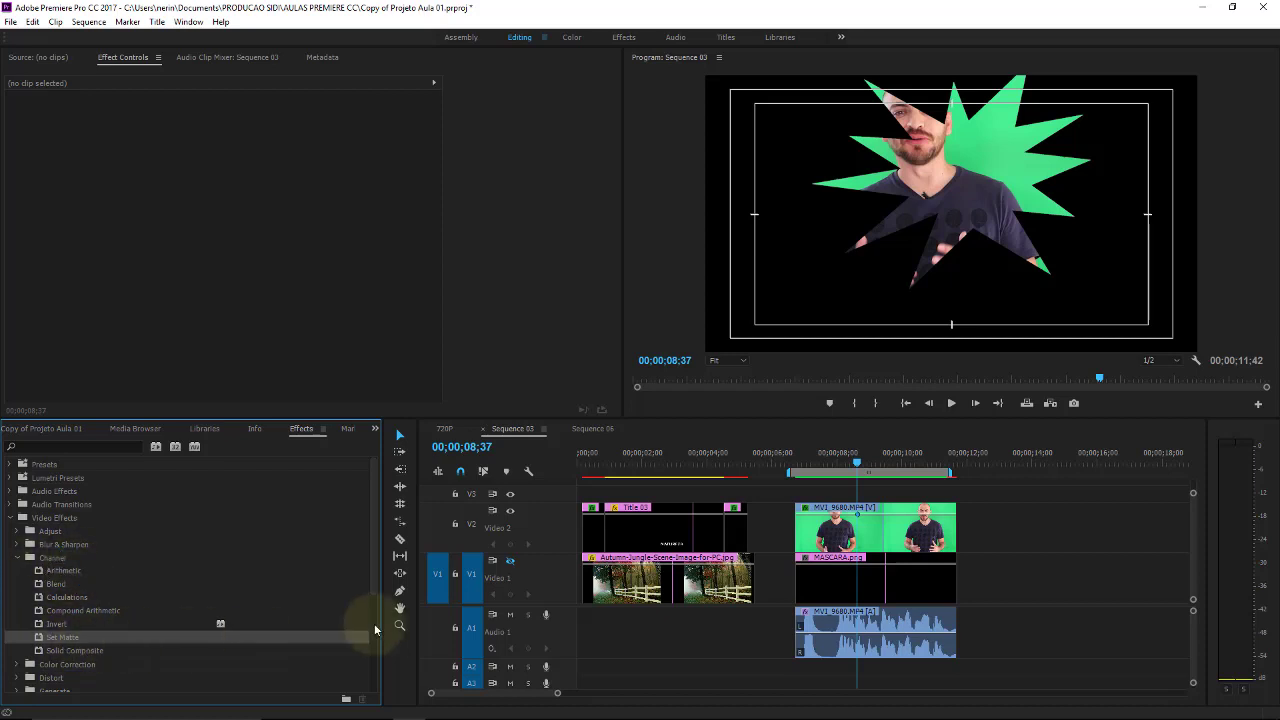
# Step: Delete MASCARA.png from Video 1 and remove Set Matte from the MV1_9680 green-screen clip
pyautogui.click(884, 588)
pyautogui.press('Delete')
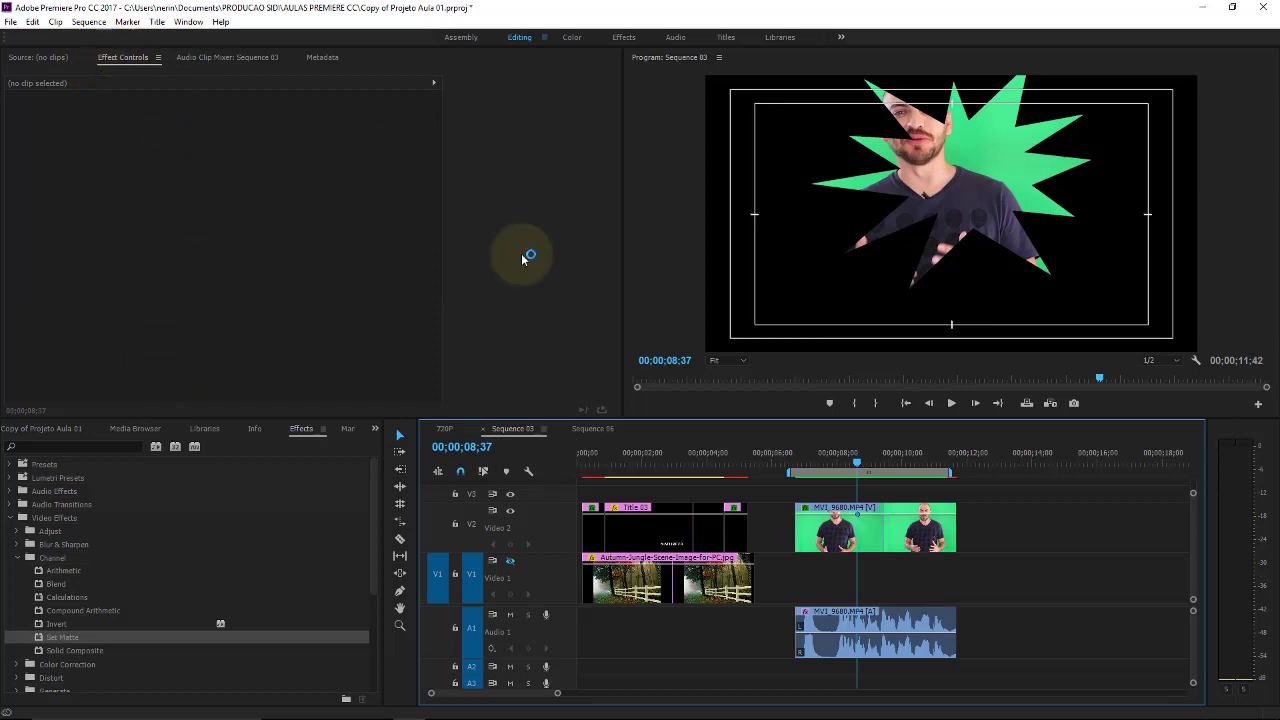
pyautogui.click(873, 531)
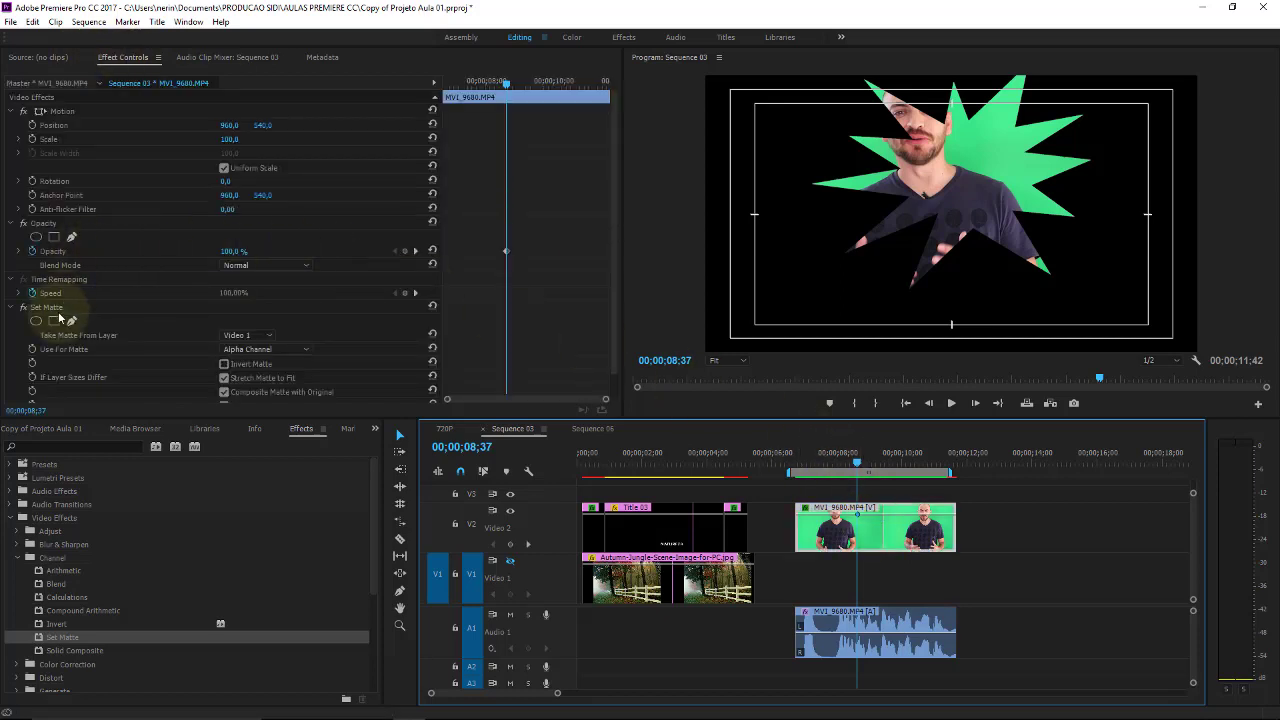
pyautogui.click(60, 310)
pyautogui.press('Delete')
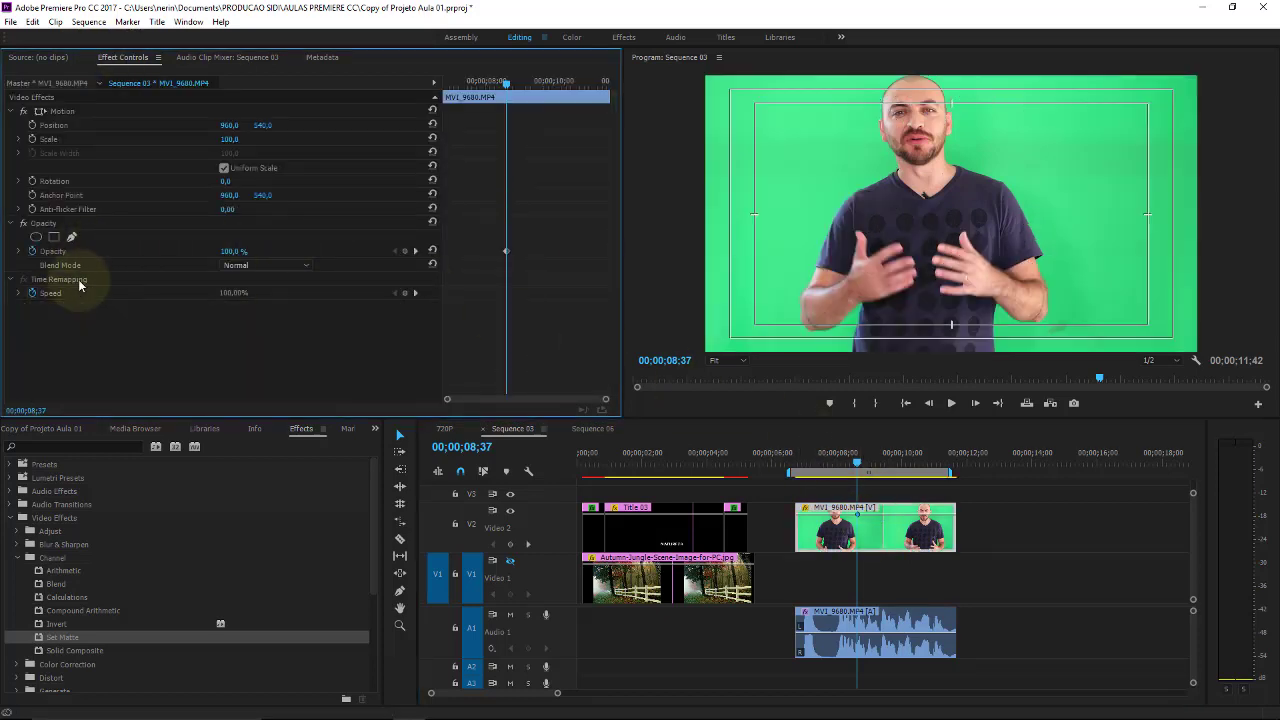
# Step: Collapse the Channel effects group and move the playhead to 00;00;09;04
pyautogui.click(18, 565)
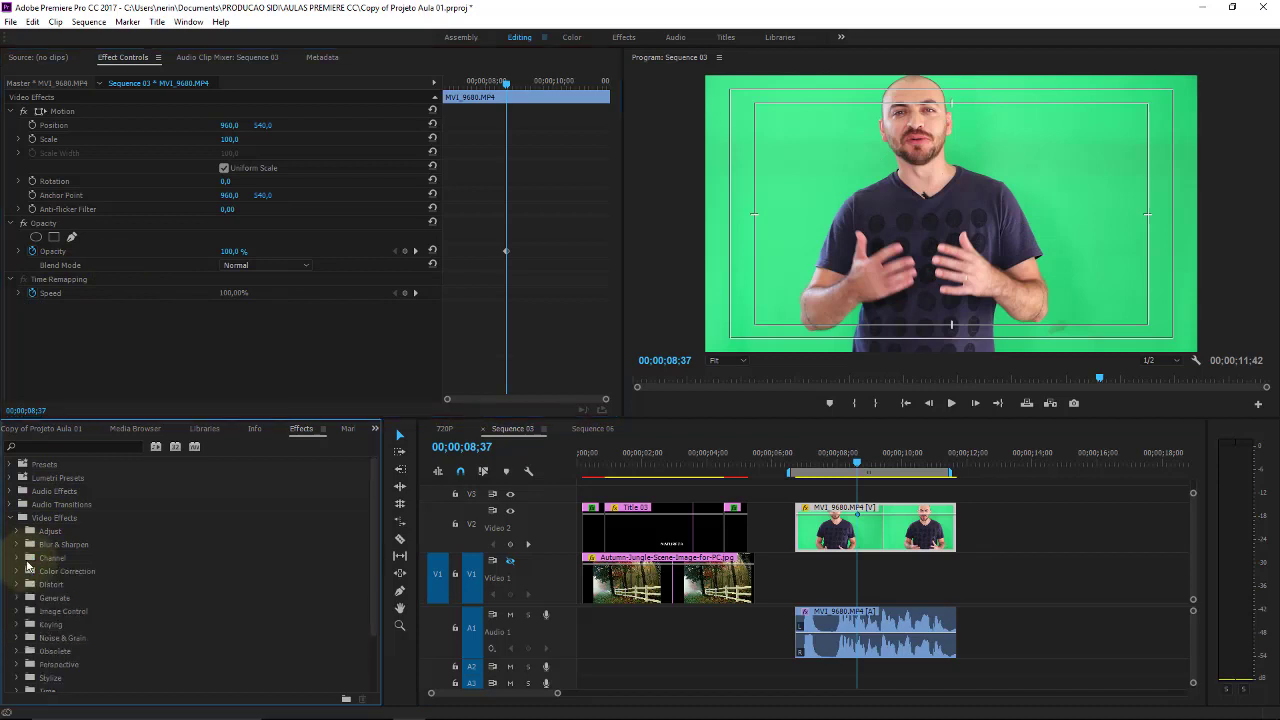
pyautogui.click(860, 464)
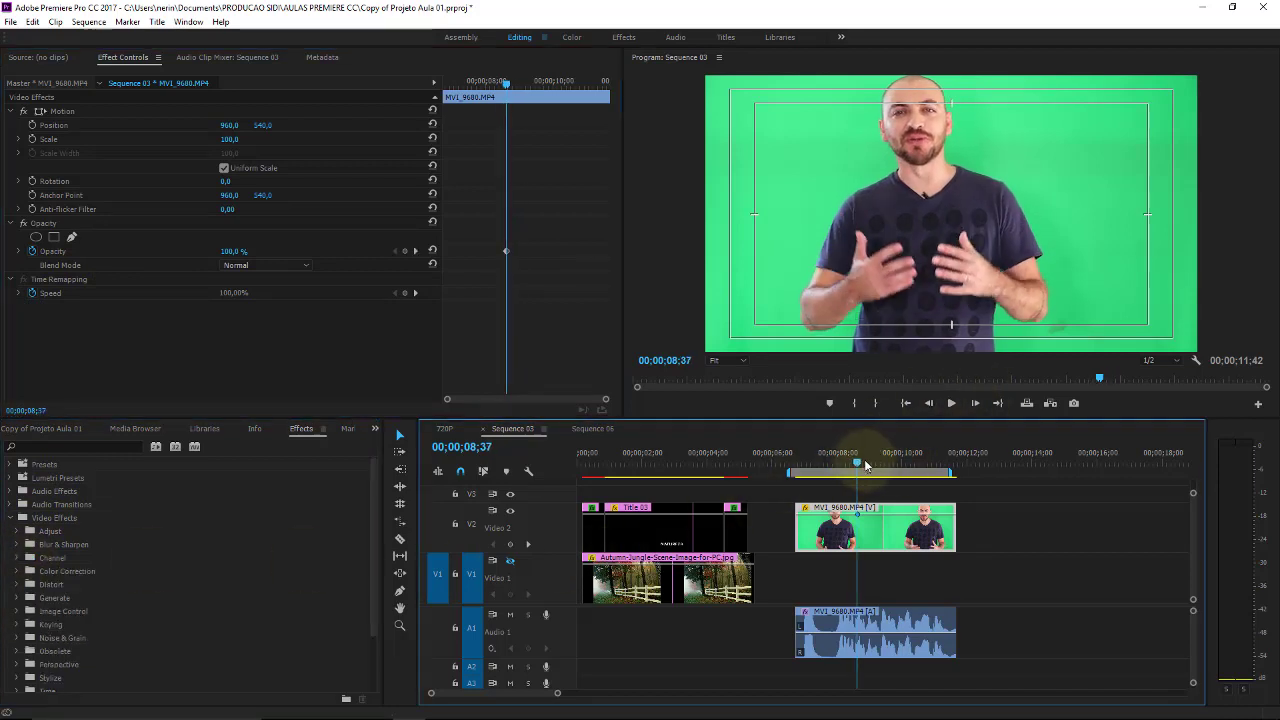
pyautogui.moveTo(860, 464); pyautogui.dragTo(873, 462)
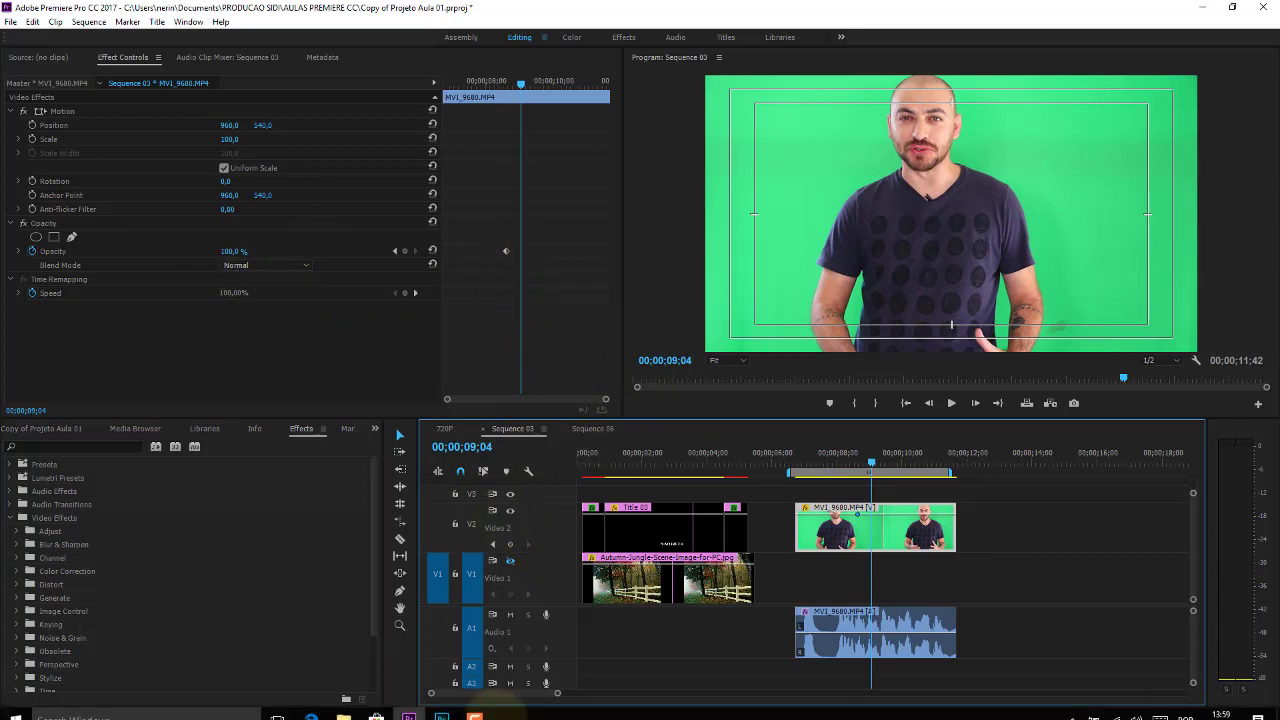
# Step: In Photoshop, toggle the starburst, heart and fleur-de-lis layers to compare them, leaving all hidden
pyautogui.click(441, 707)
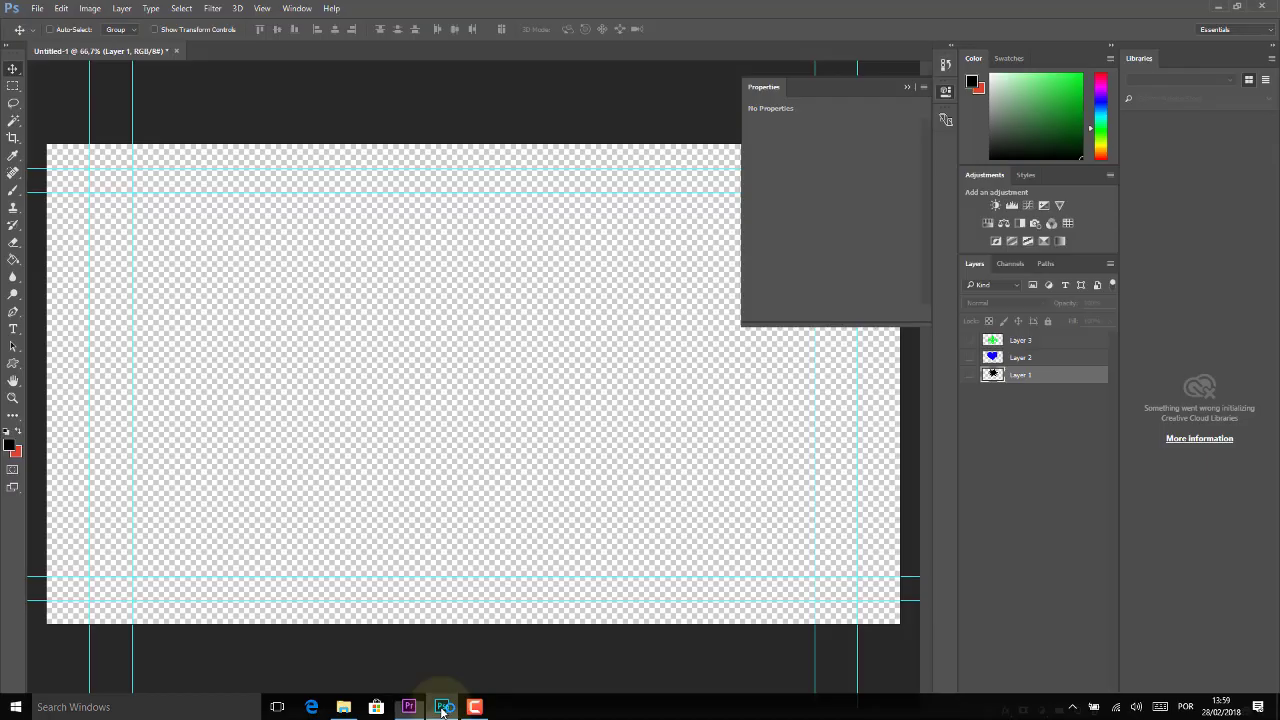
pyautogui.click(970, 375)
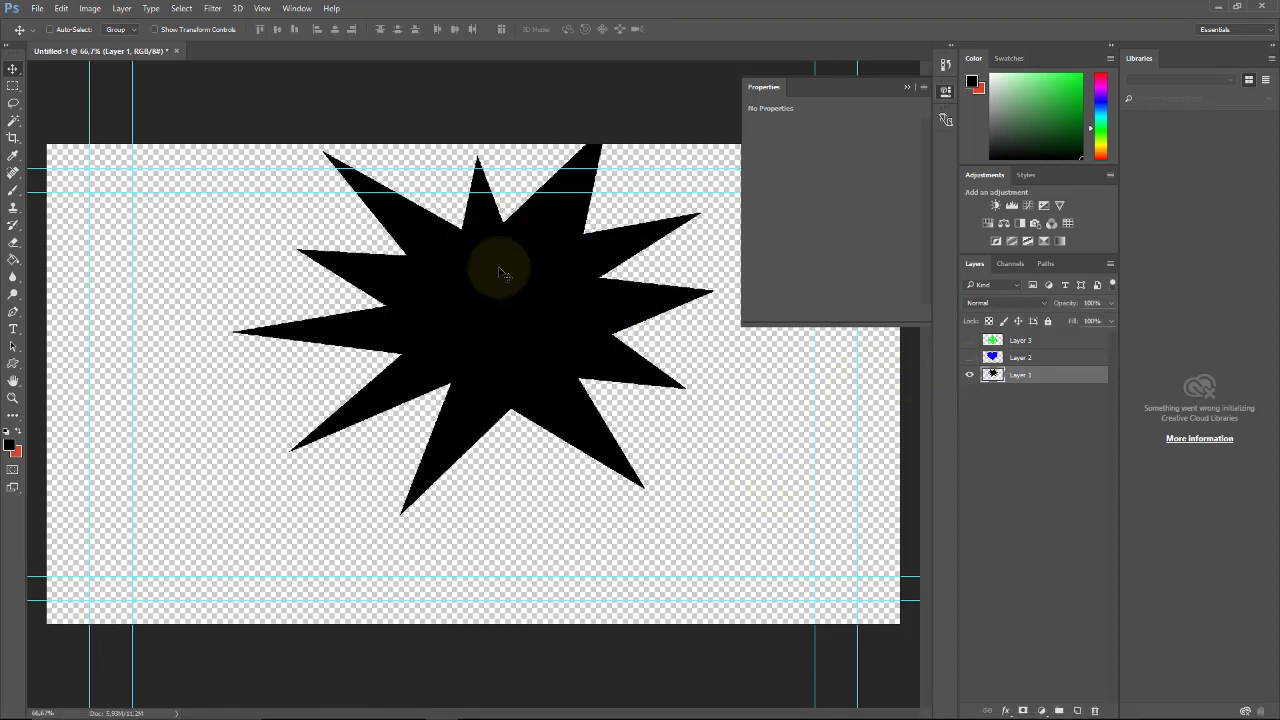
pyautogui.click(969, 374)
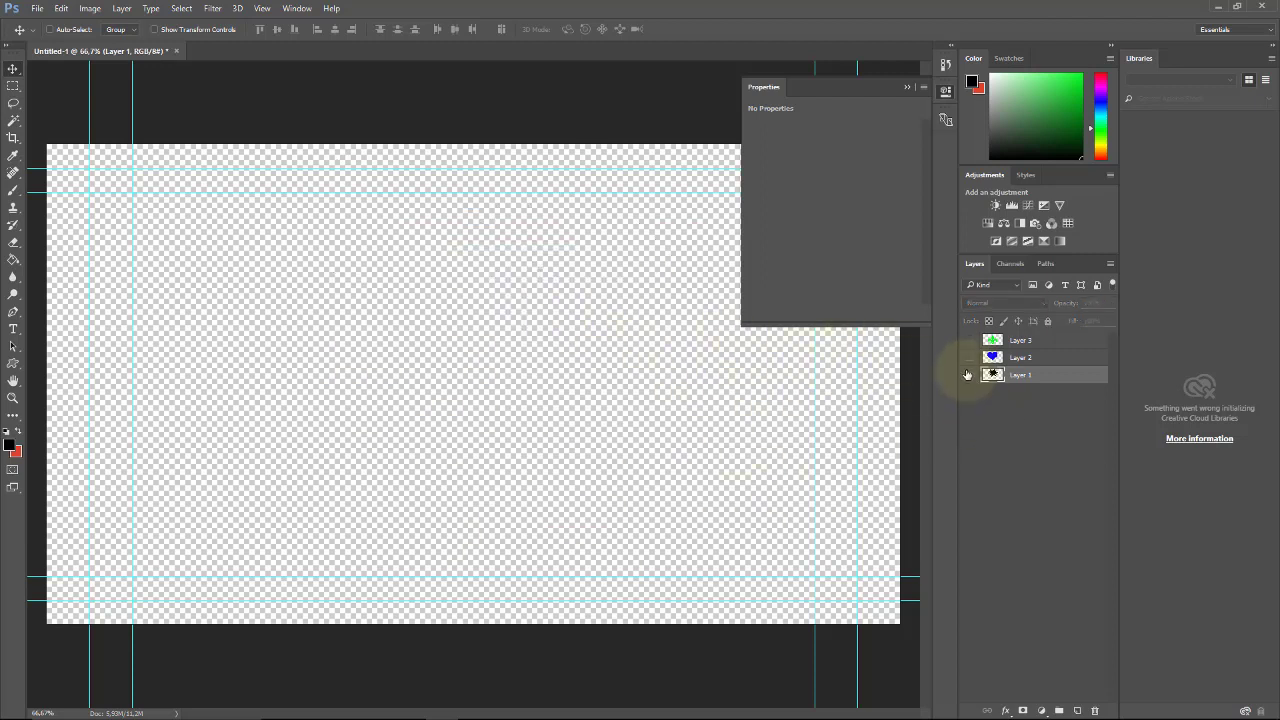
pyautogui.click(969, 358)
pyautogui.click(969, 358)
pyautogui.click(968, 340)
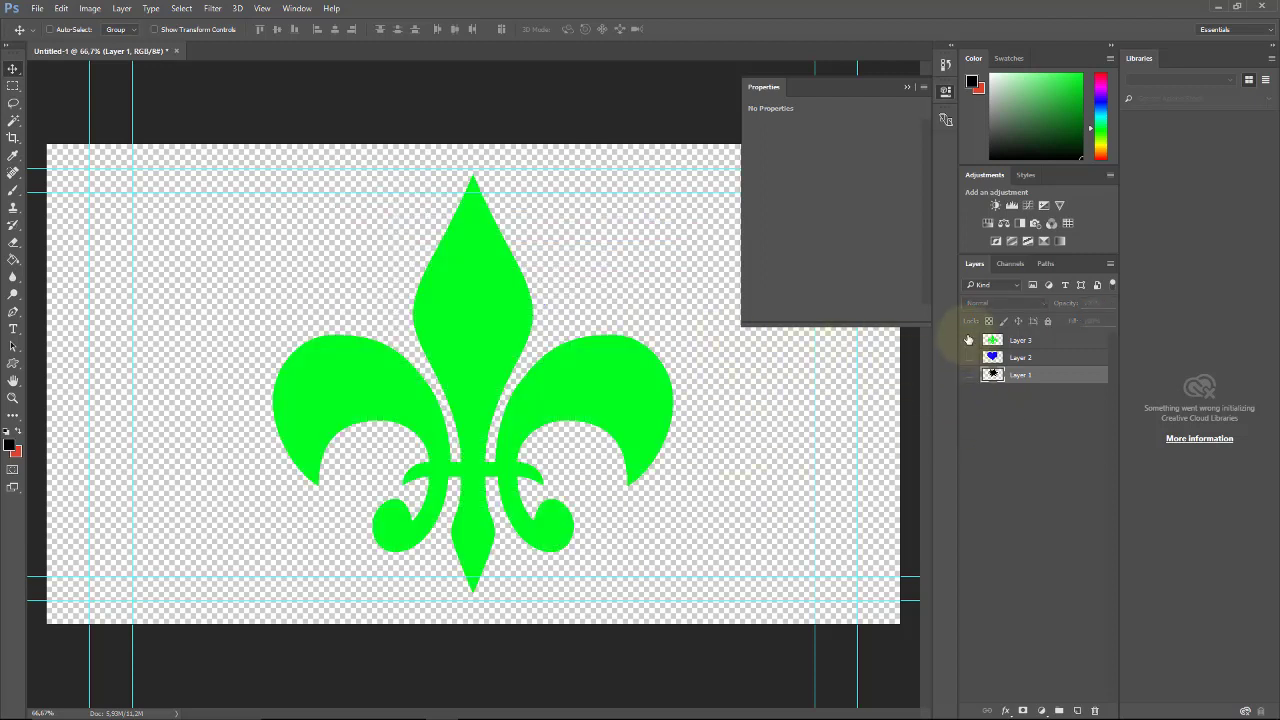
pyautogui.click(969, 341)
pyautogui.click(969, 341)
pyautogui.click(969, 341)
pyautogui.click(968, 358)
pyautogui.click(968, 358)
pyautogui.click(969, 375)
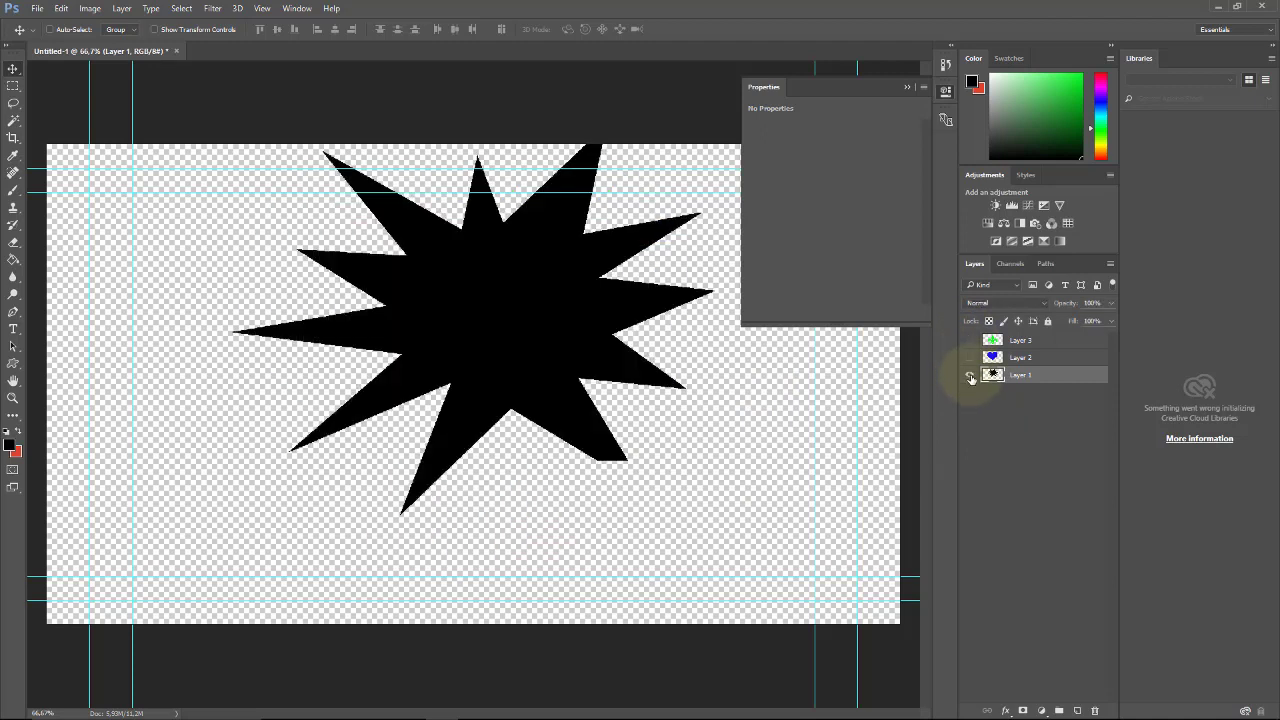
pyautogui.click(969, 375)
pyautogui.click(969, 358)
pyautogui.click(969, 341)
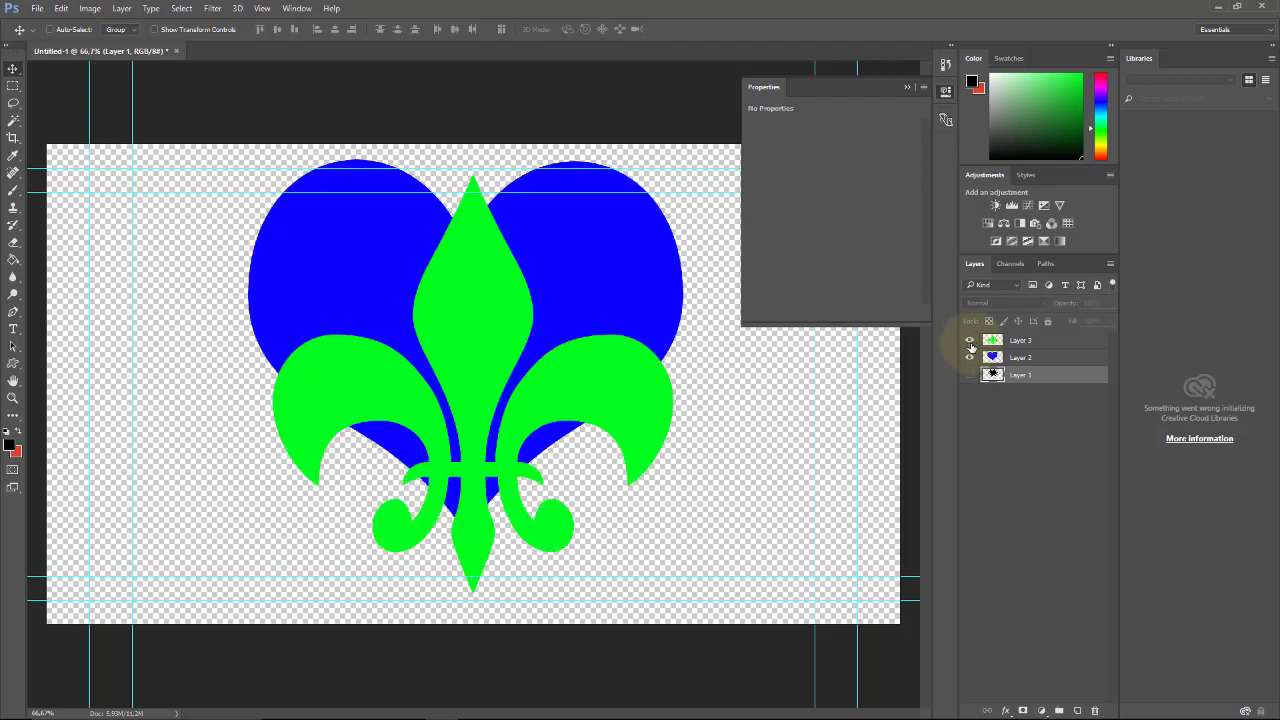
pyautogui.click(969, 341)
pyautogui.click(969, 358)
pyautogui.click(969, 375)
pyautogui.click(969, 375)
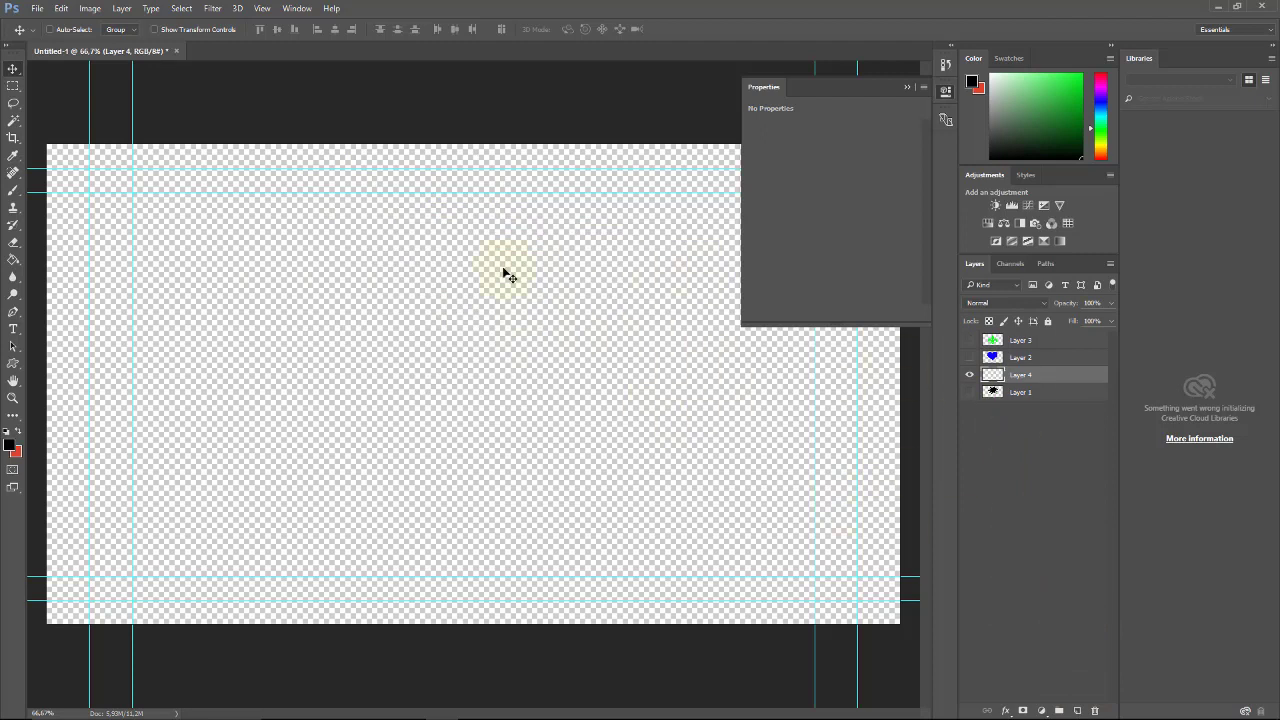
# Step: Draw a large black blob with the Custom Shape tool and move it toward the canvas centre
pyautogui.click(14, 366)
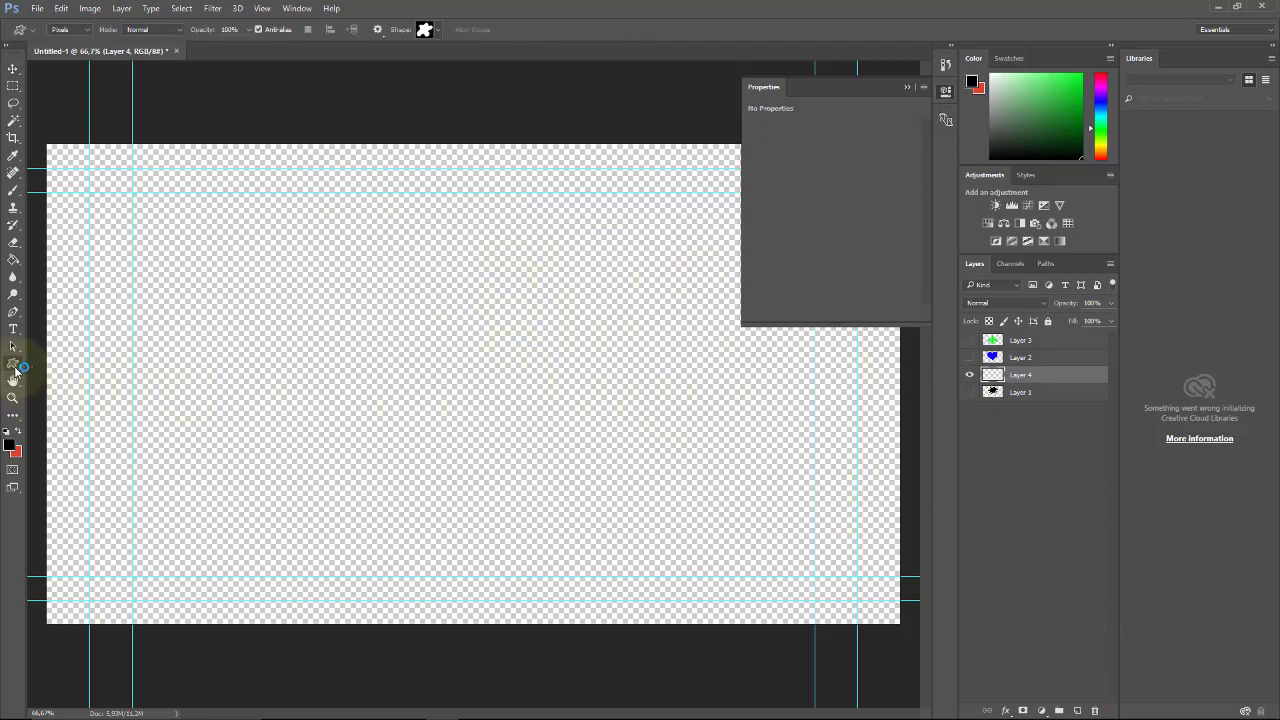
pyautogui.click(439, 31)
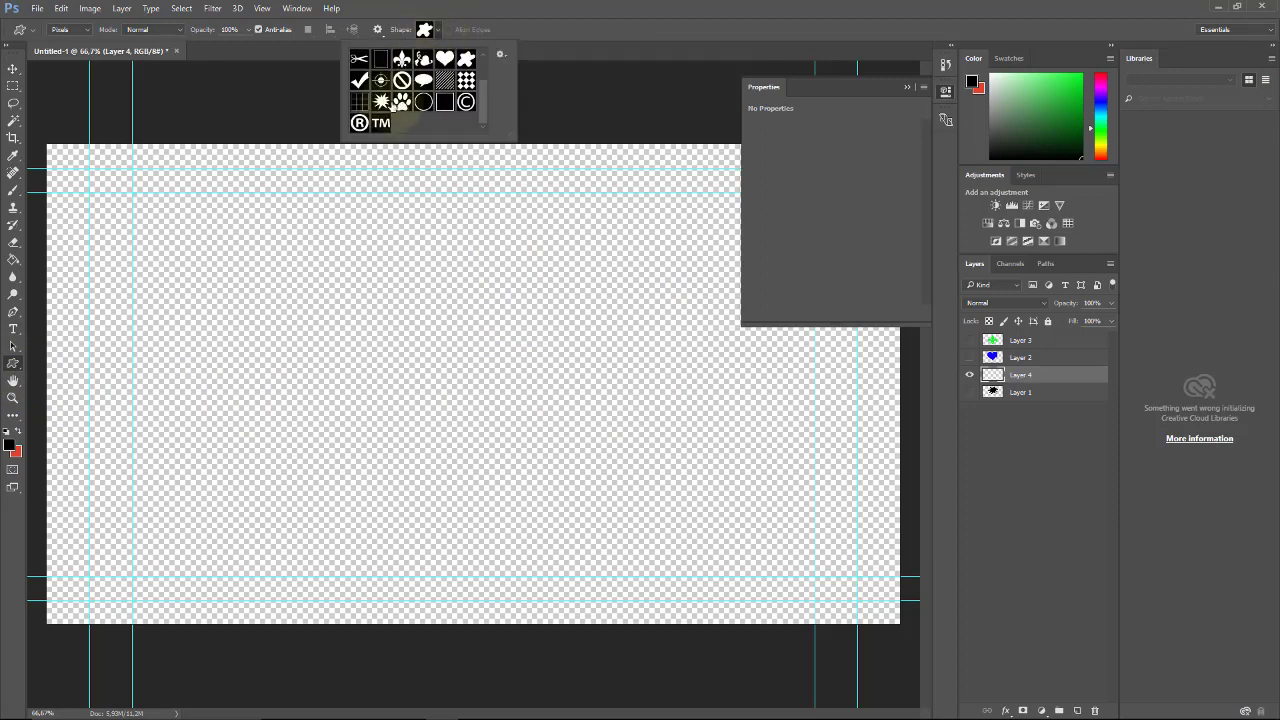
pyautogui.click(563, 29)
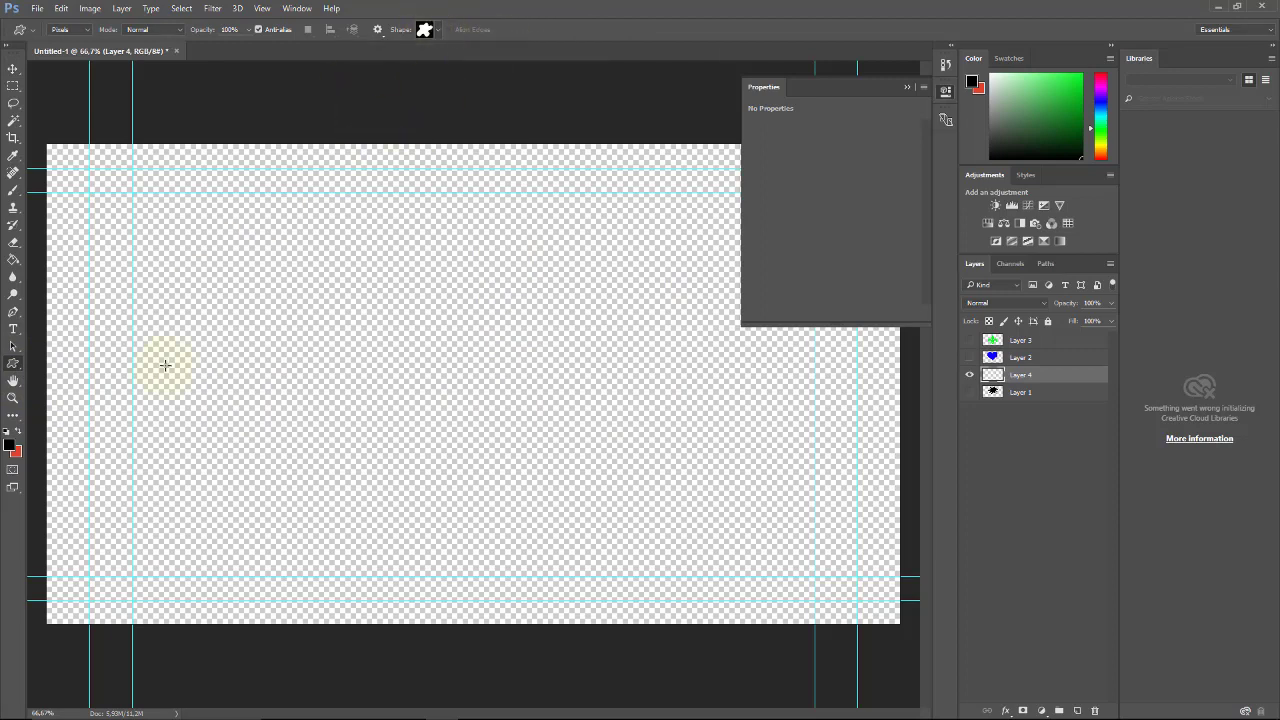
pyautogui.click(8, 445)
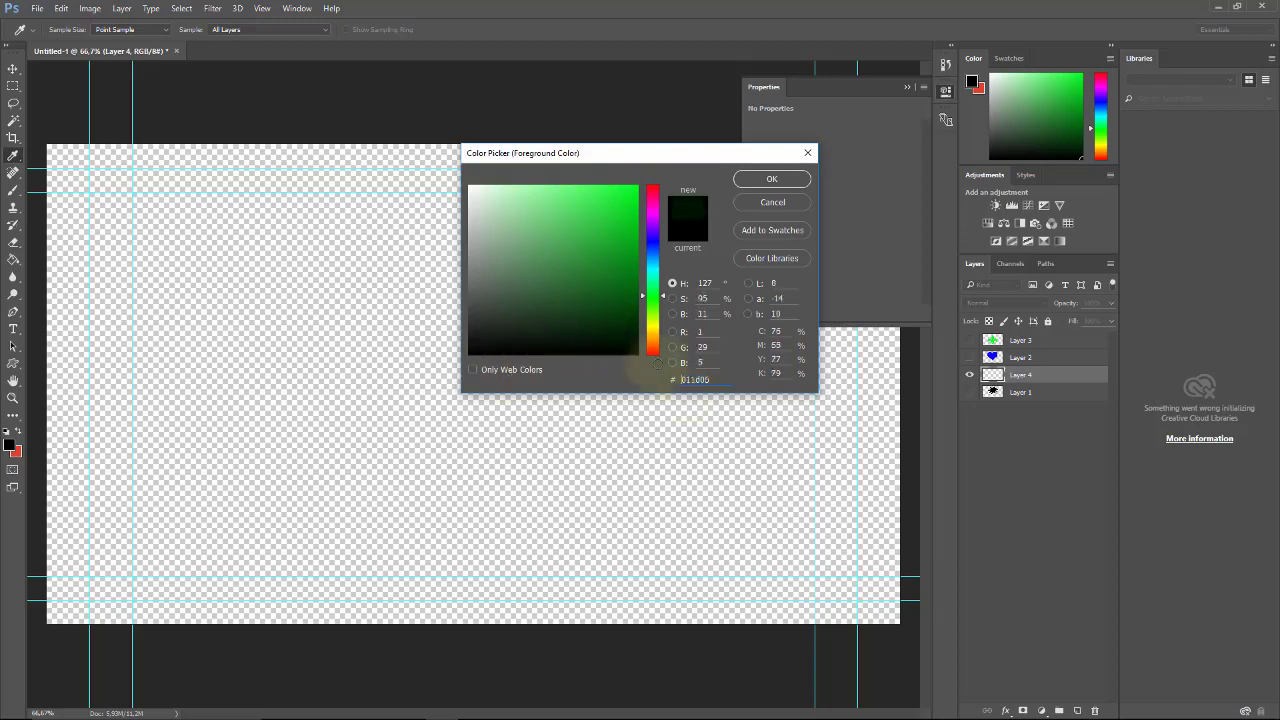
pyautogui.press('Escape')
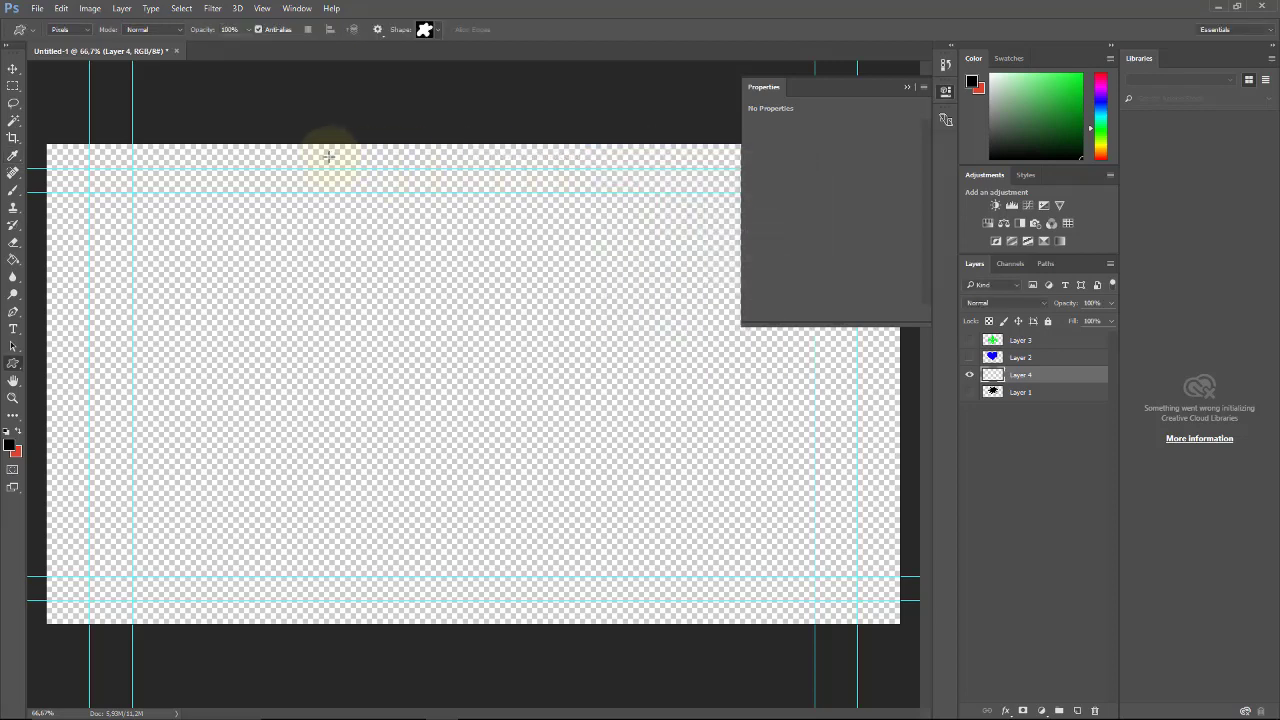
pyautogui.moveTo(328, 156); pyautogui.dragTo(789, 600)
pyautogui.press('Escape')
pyautogui.click(13, 68)
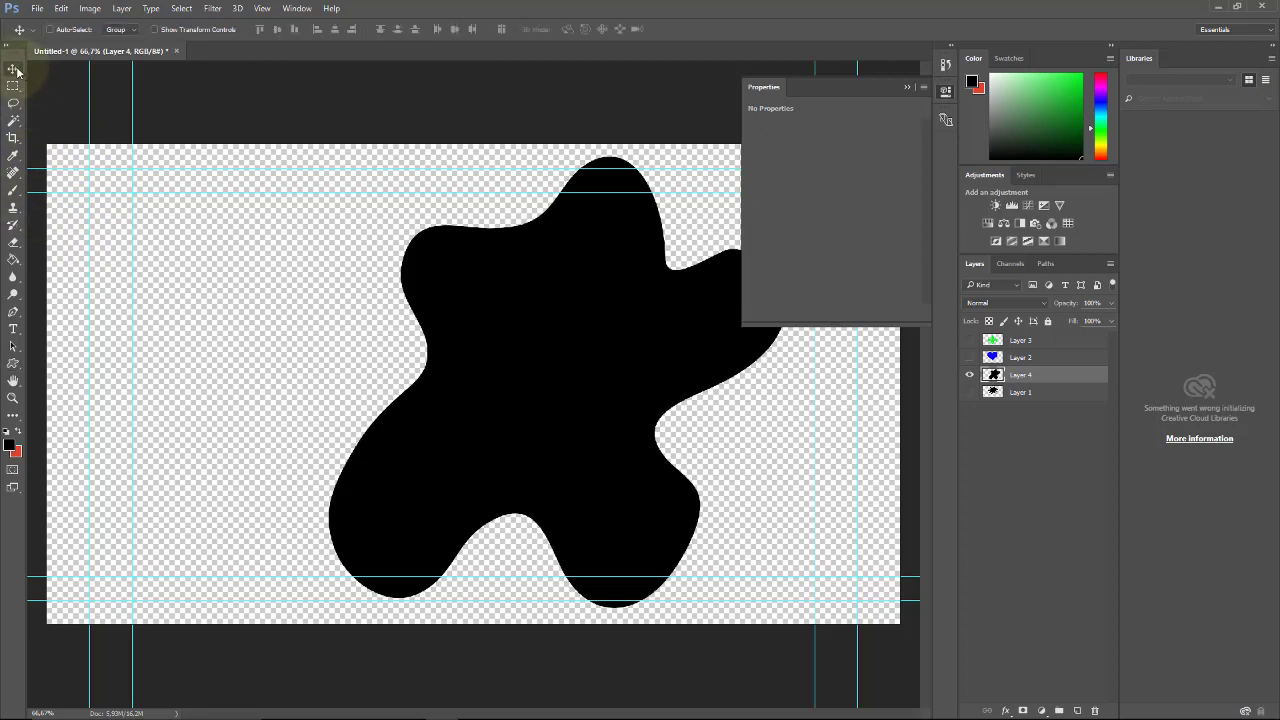
pyautogui.moveTo(600, 288); pyautogui.dragTo(512, 284)
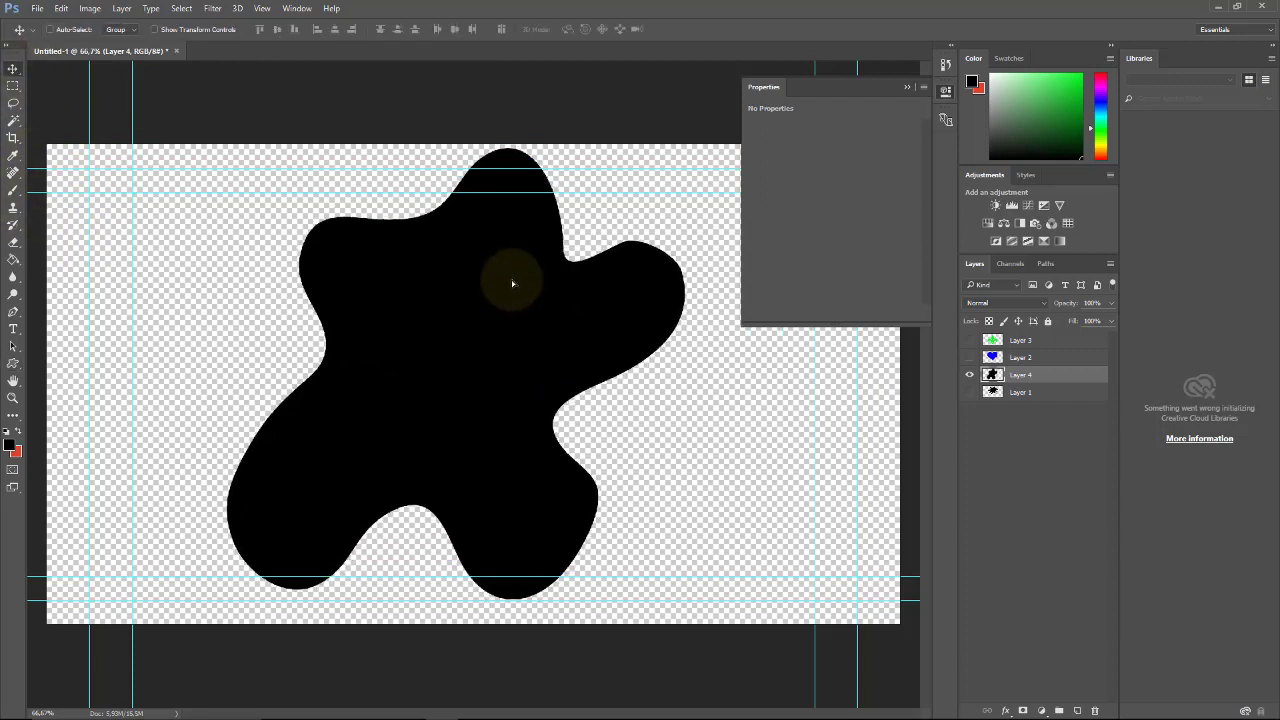
# Step: Compare the blob against the heart, fleur-de-lis and starburst layers, leaving only the blob visible
pyautogui.click(969, 376)
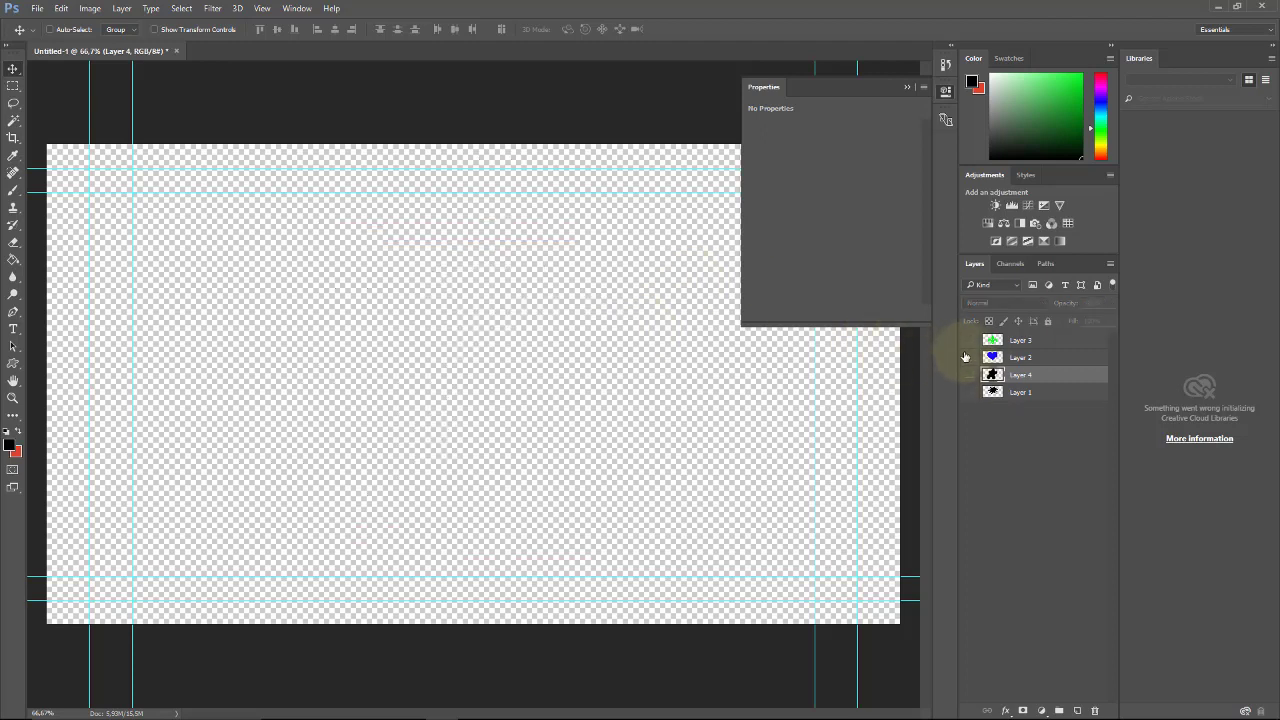
pyautogui.click(969, 357)
pyautogui.click(969, 357)
pyautogui.click(969, 341)
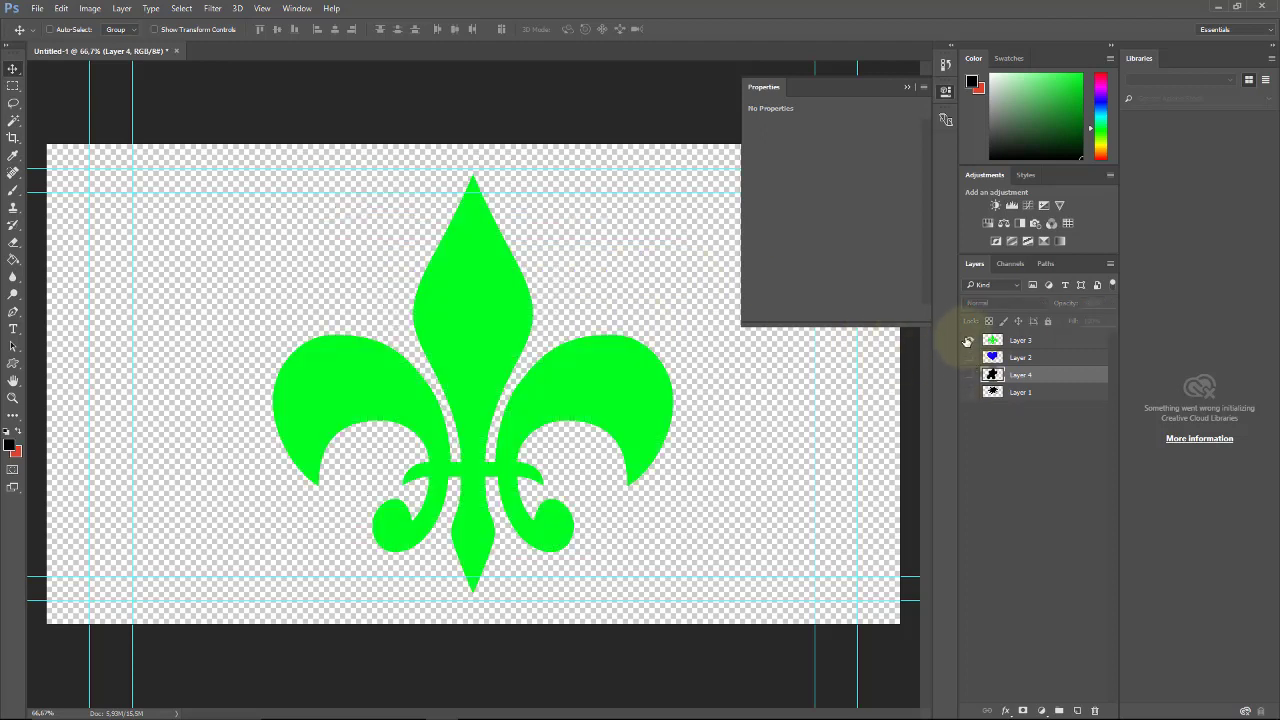
pyautogui.click(969, 341)
pyautogui.click(969, 357)
pyautogui.click(969, 357)
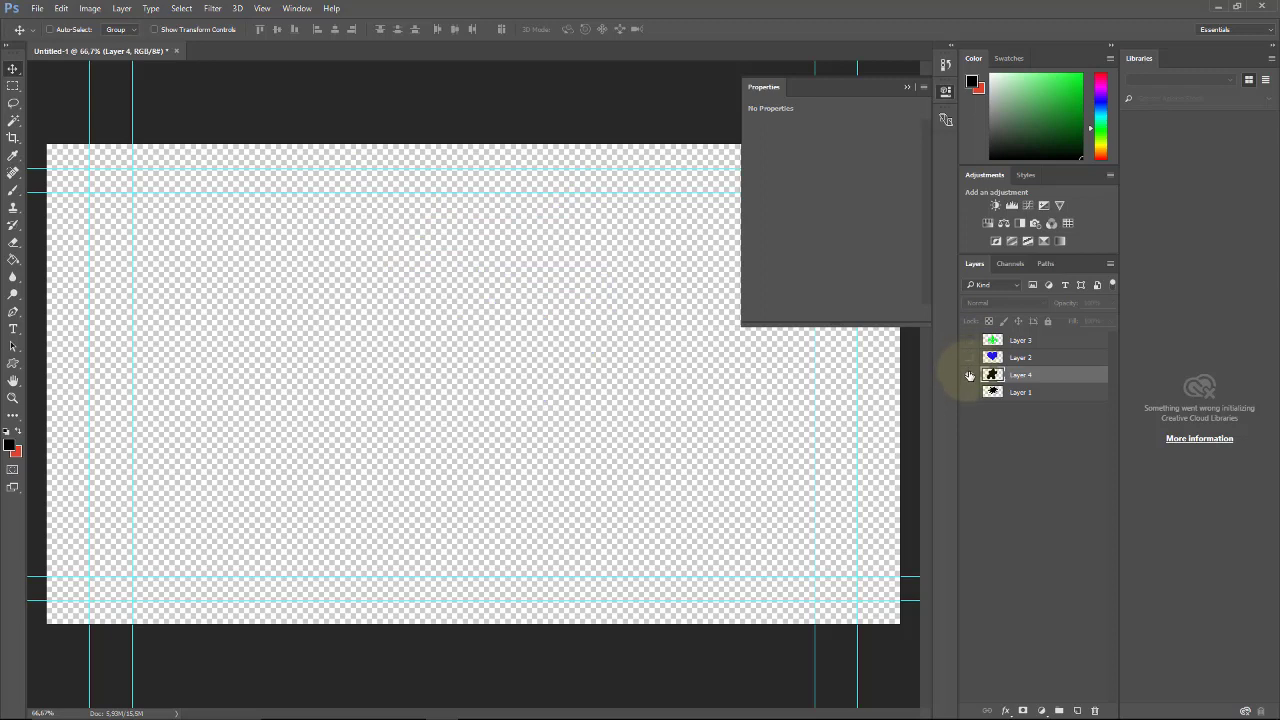
pyautogui.click(969, 375)
pyautogui.click(969, 375)
pyautogui.click(969, 393)
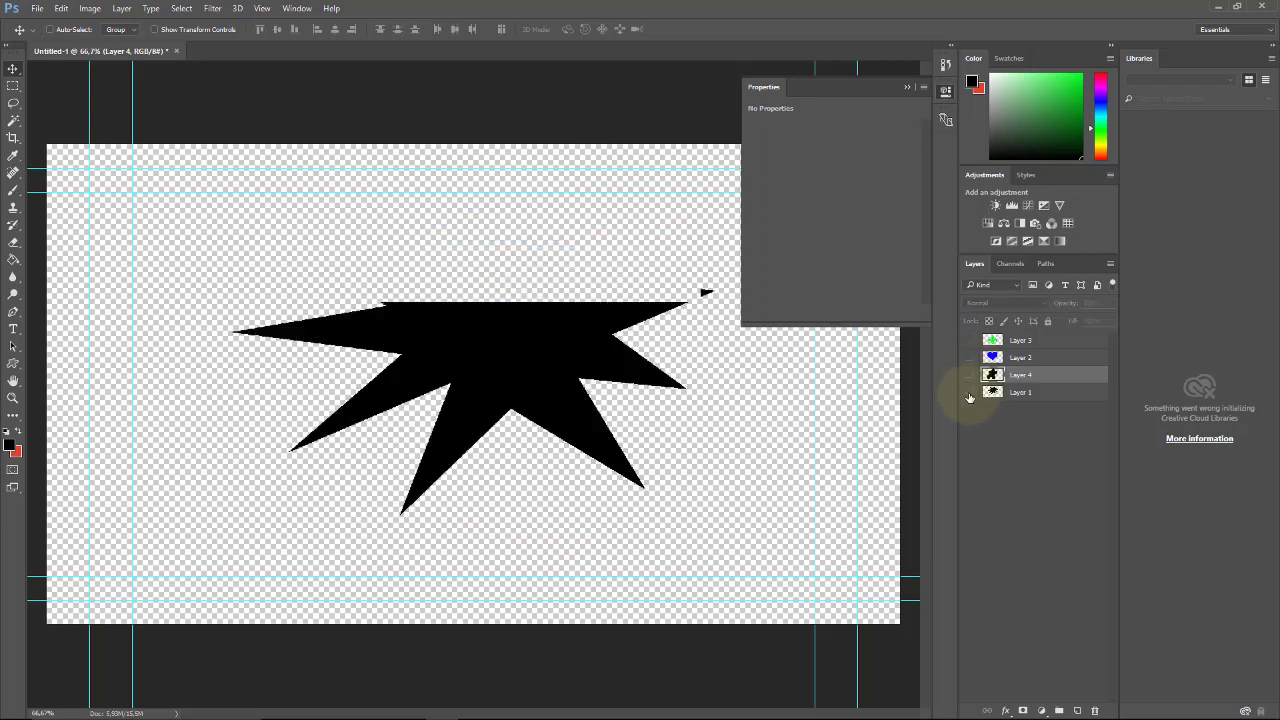
pyautogui.click(969, 393)
pyautogui.click(969, 375)
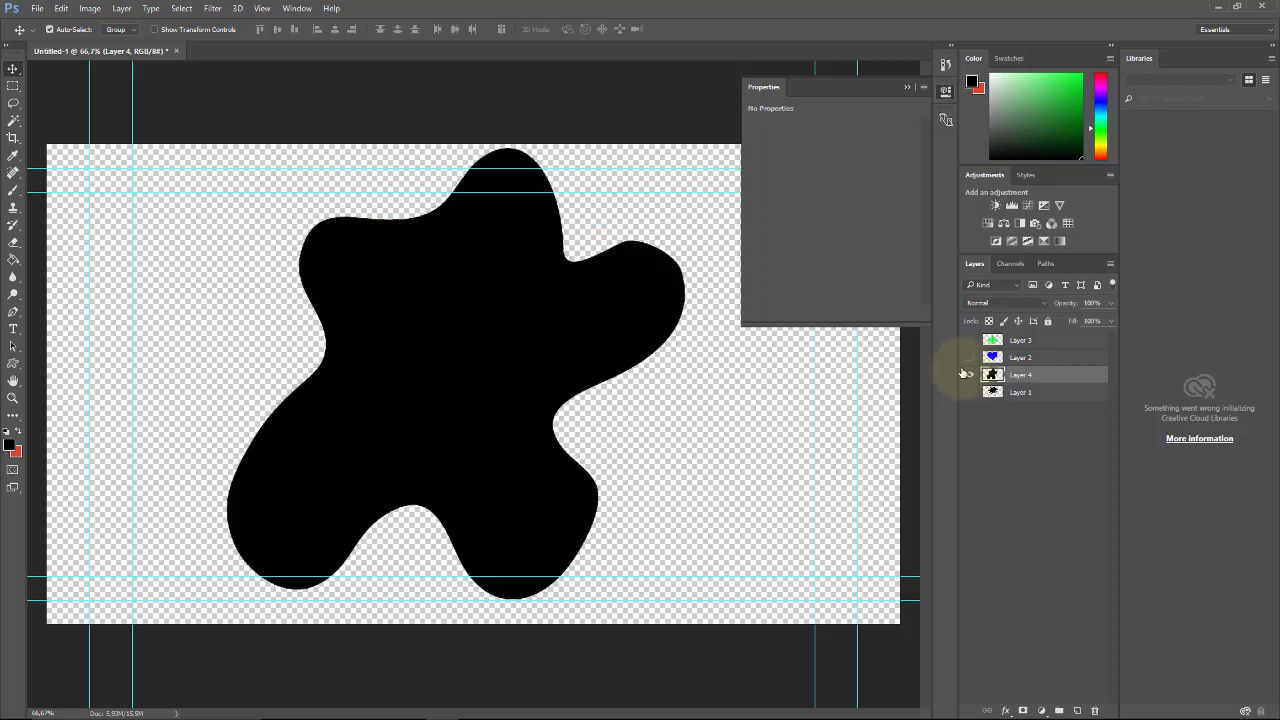
pyautogui.hotkey('ctrl', 'shift', 's')
# Step: Save the blob as PNG 'MASCARA PFRETA' in the PHOTOSHOP folder, accepting the PNG options
pyautogui.click(449, 308)
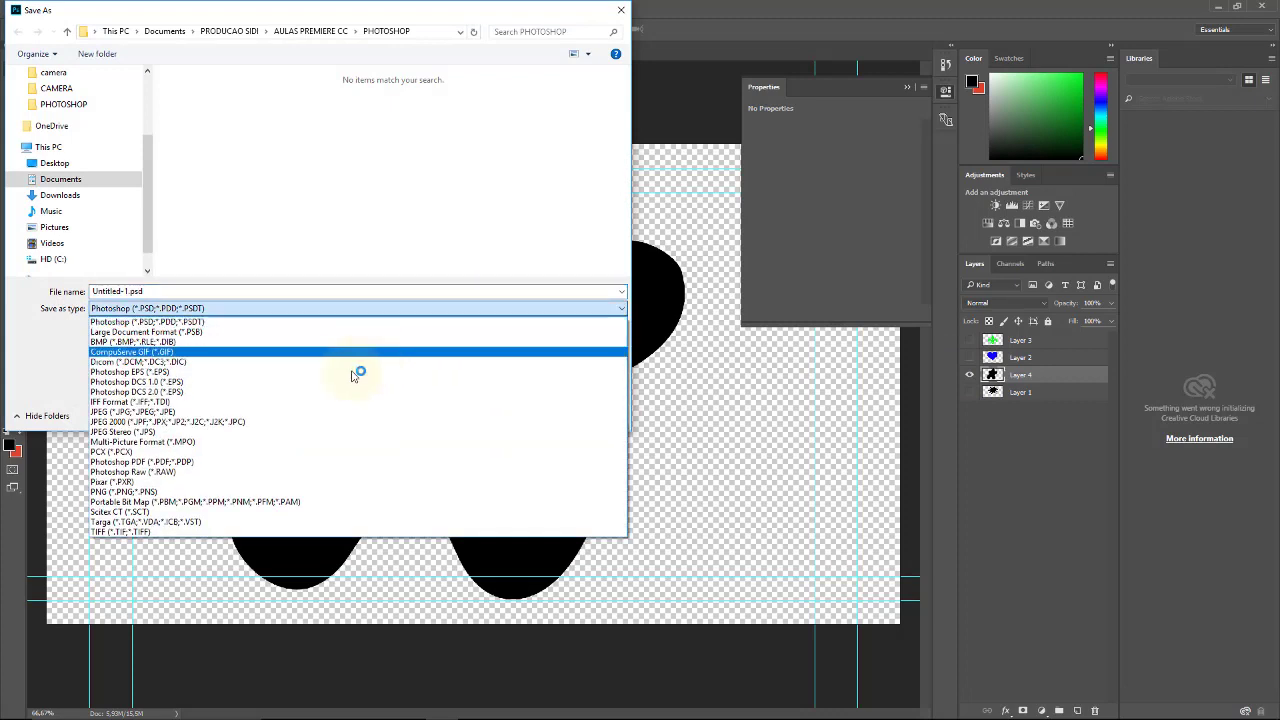
pyautogui.click(298, 492)
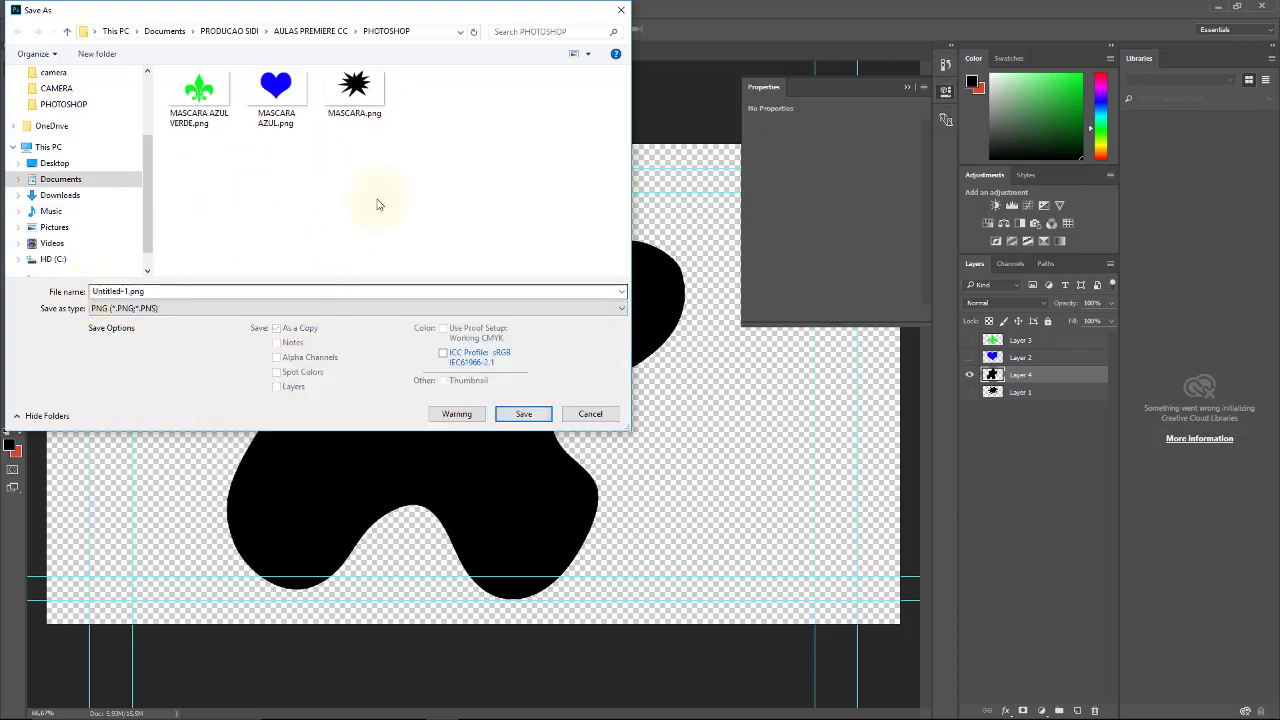
pyautogui.click(354, 90)
pyautogui.click(130, 290)
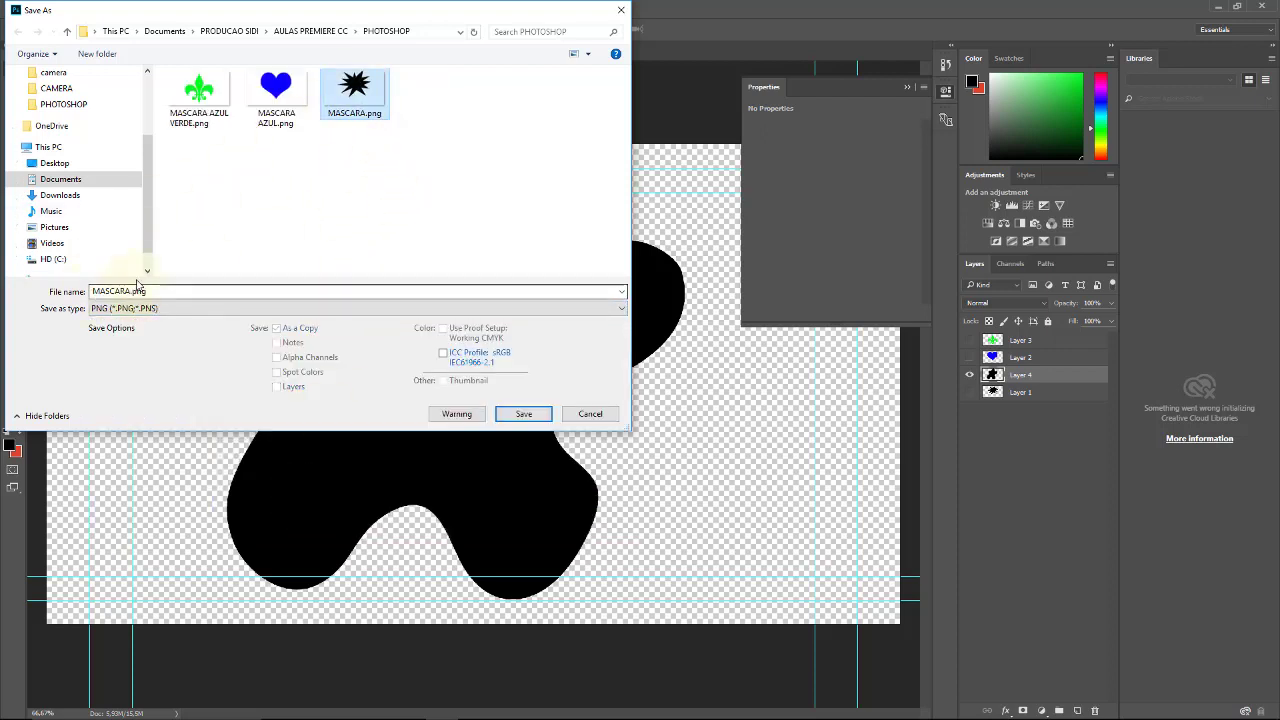
pyautogui.doubleClick(130, 291)
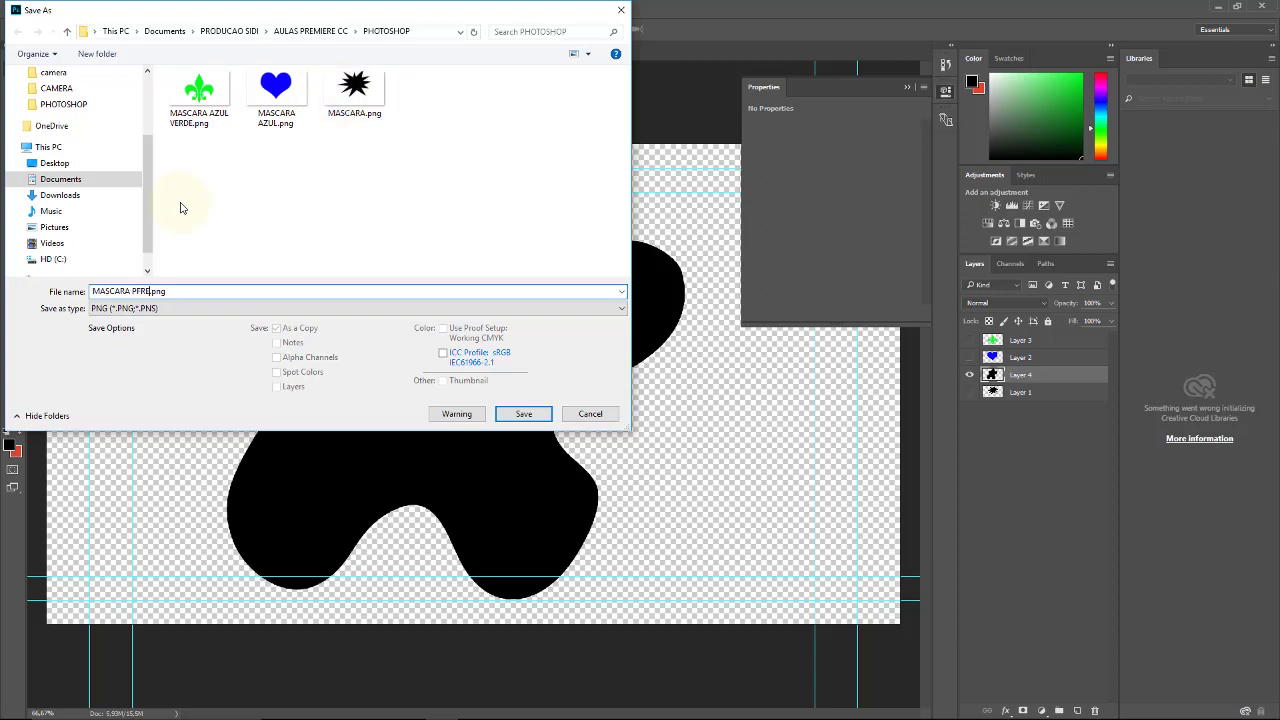
pyautogui.click(523, 414)
pyautogui.click(677, 220)
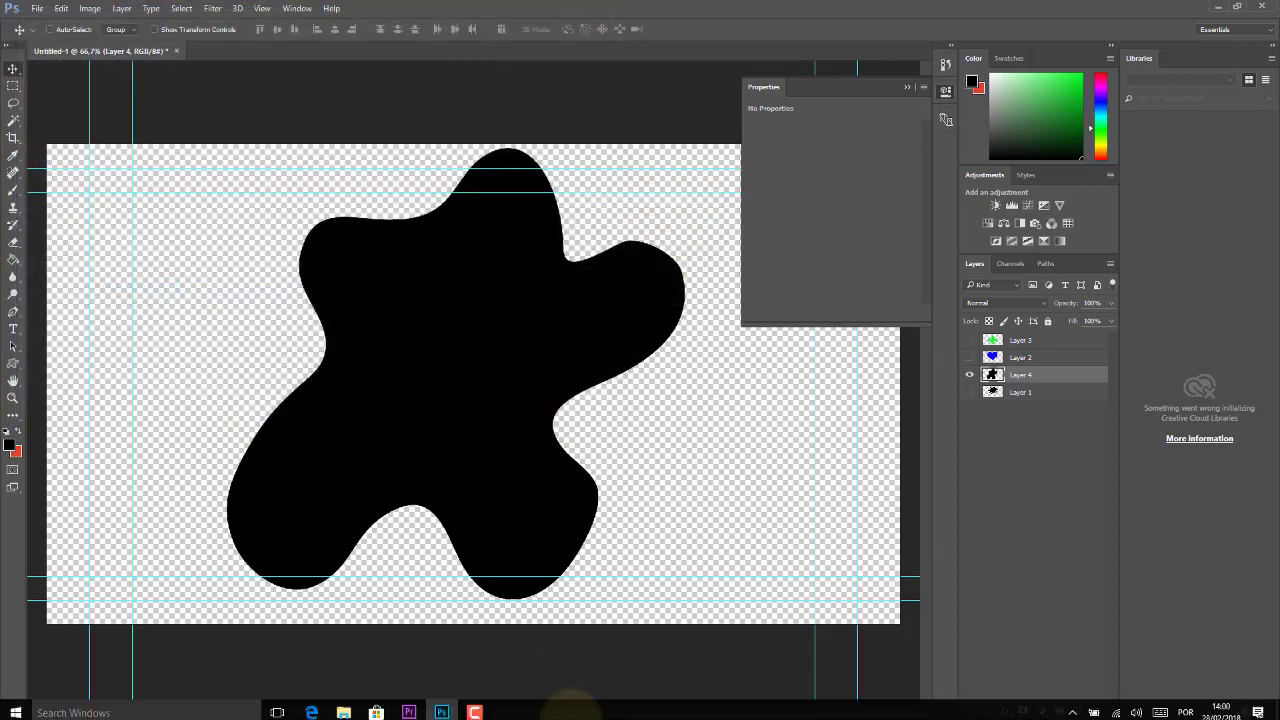
# Step: Back in Premiere, import the four mask PNGs into the Fotos bin
pyautogui.click(411, 708)
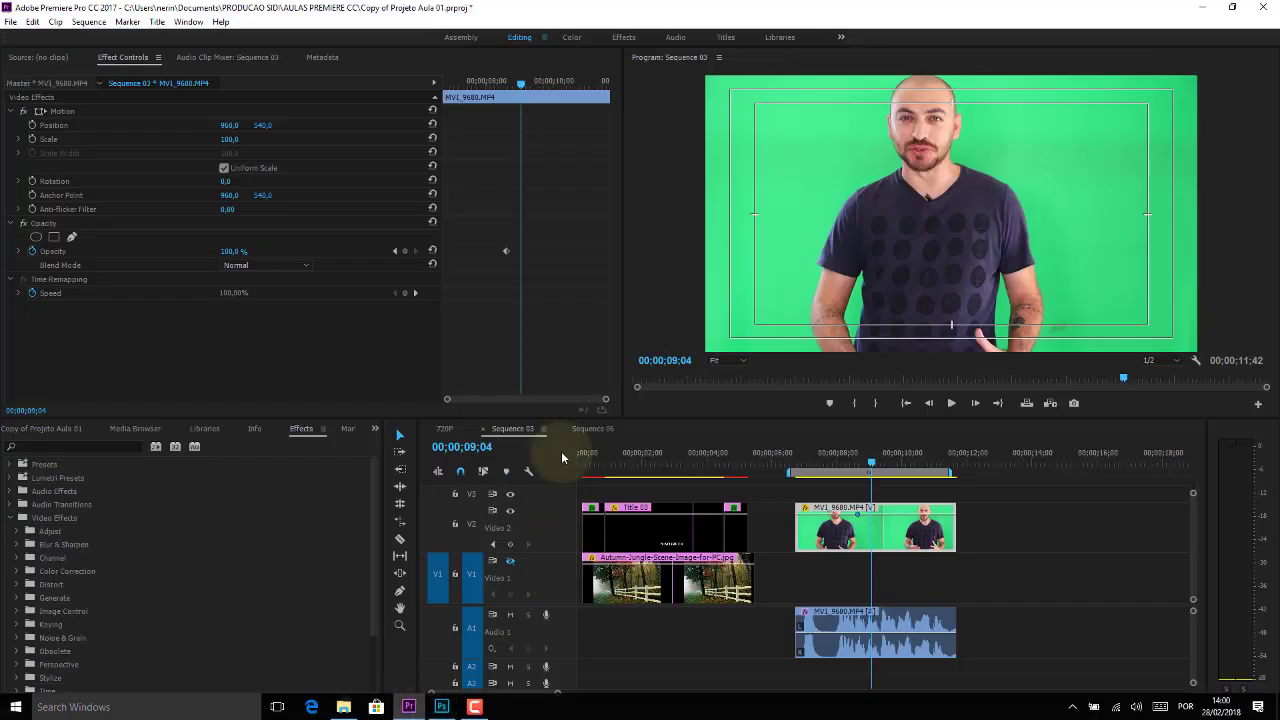
pyautogui.click(60, 428)
pyautogui.doubleClick(306, 518)
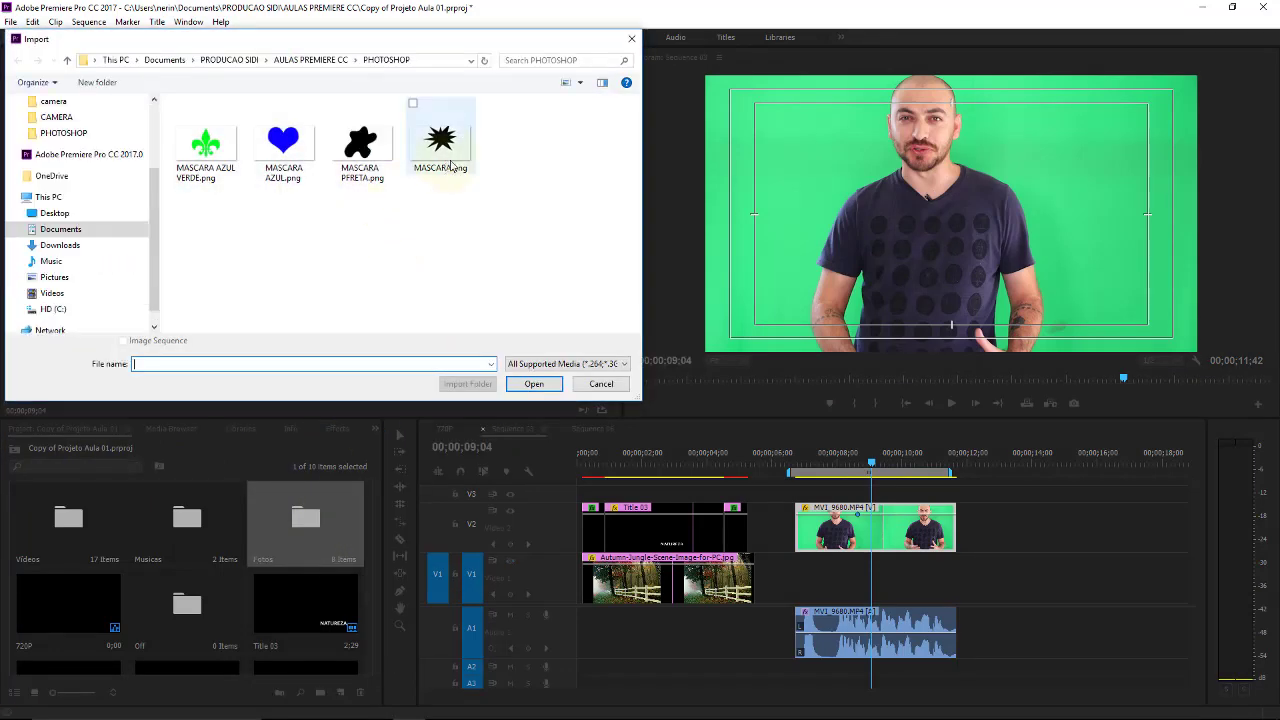
pyautogui.moveTo(527, 126); pyautogui.dragTo(204, 182)
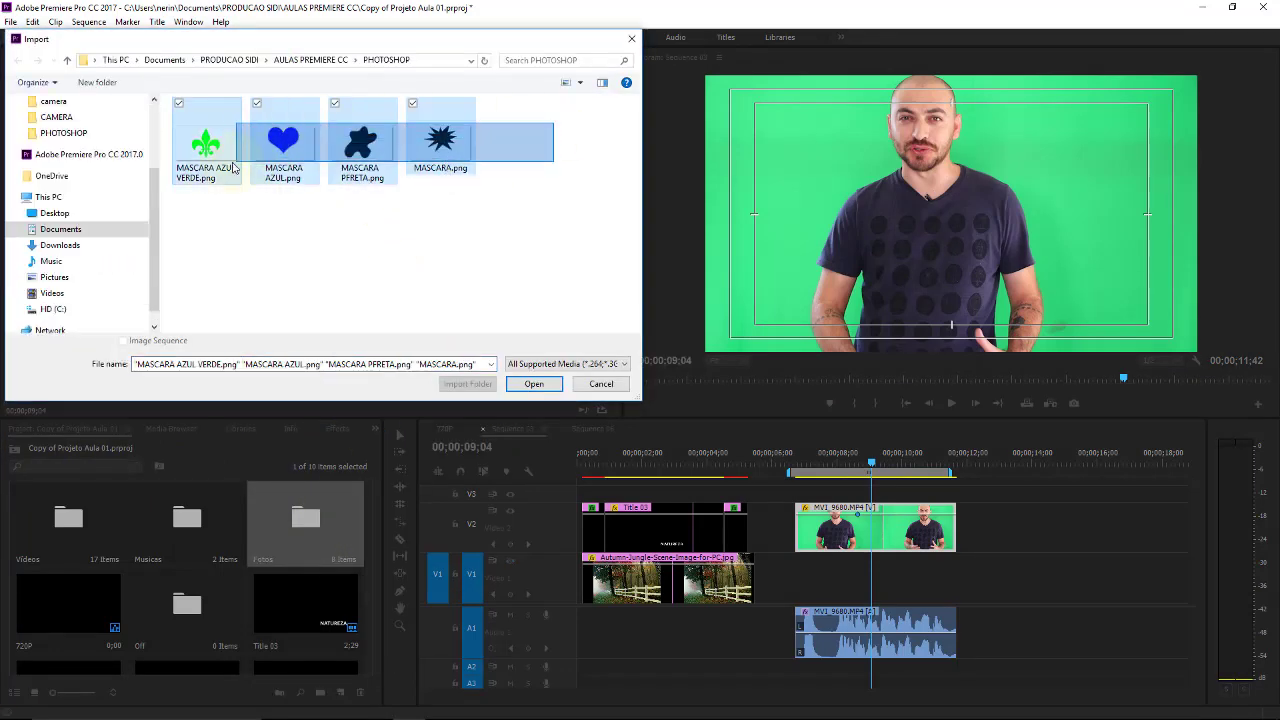
pyautogui.click(541, 384)
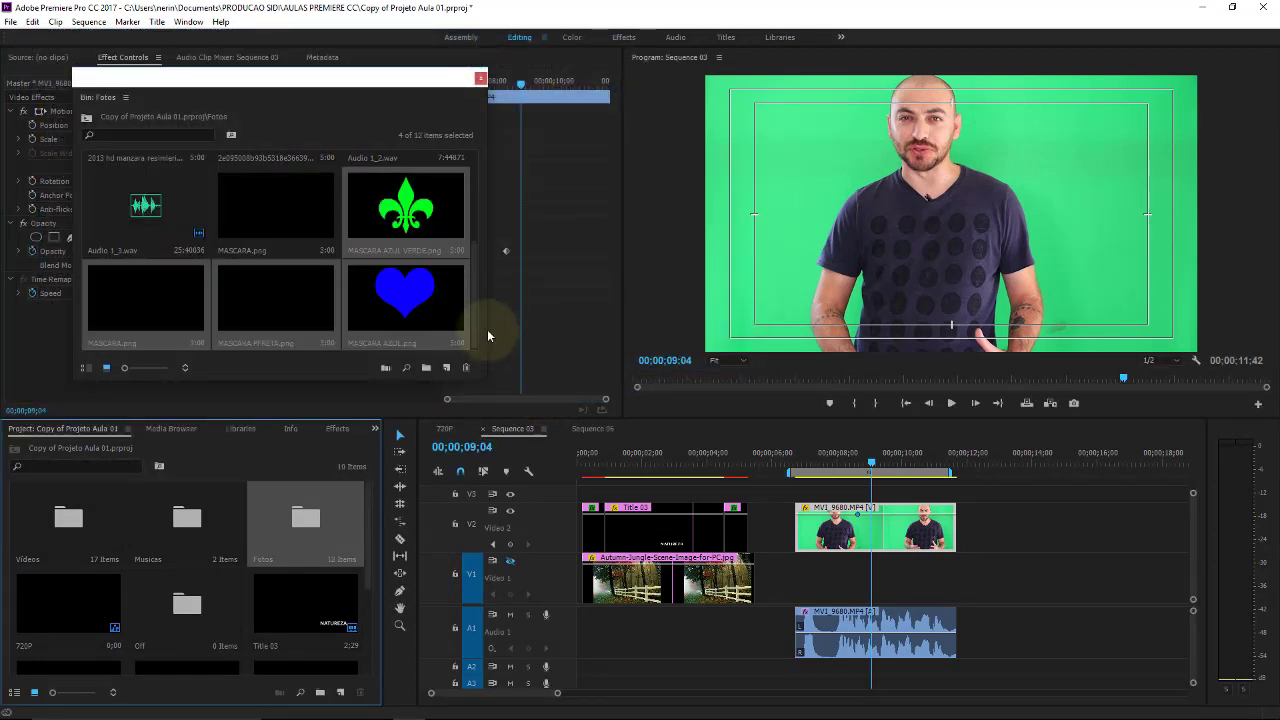
# Step: Delete the wrongly imported masks from Fotos and close the bin window
pyautogui.press('Delete')
pyautogui.click(480, 78)
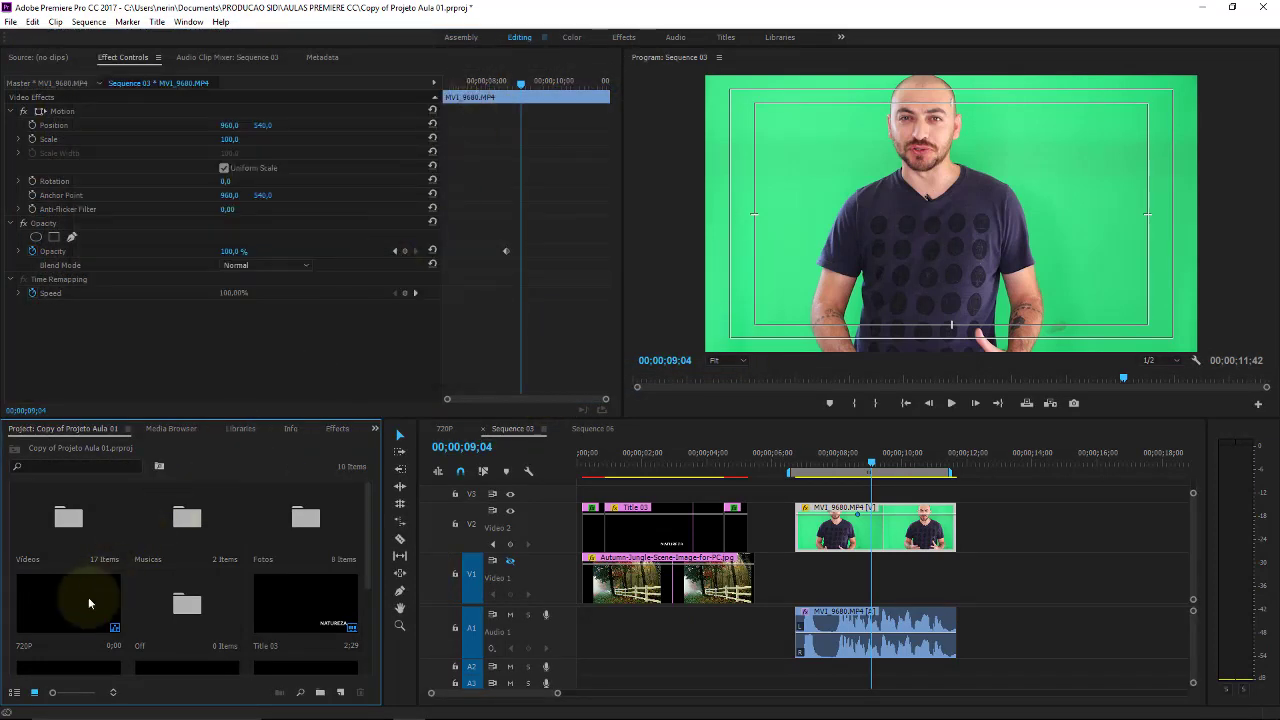
pyautogui.click(88, 597)
# Step: Create a new bin named MASCARAS, open it, and select the four mask PNGs for import
pyautogui.click(14, 692)
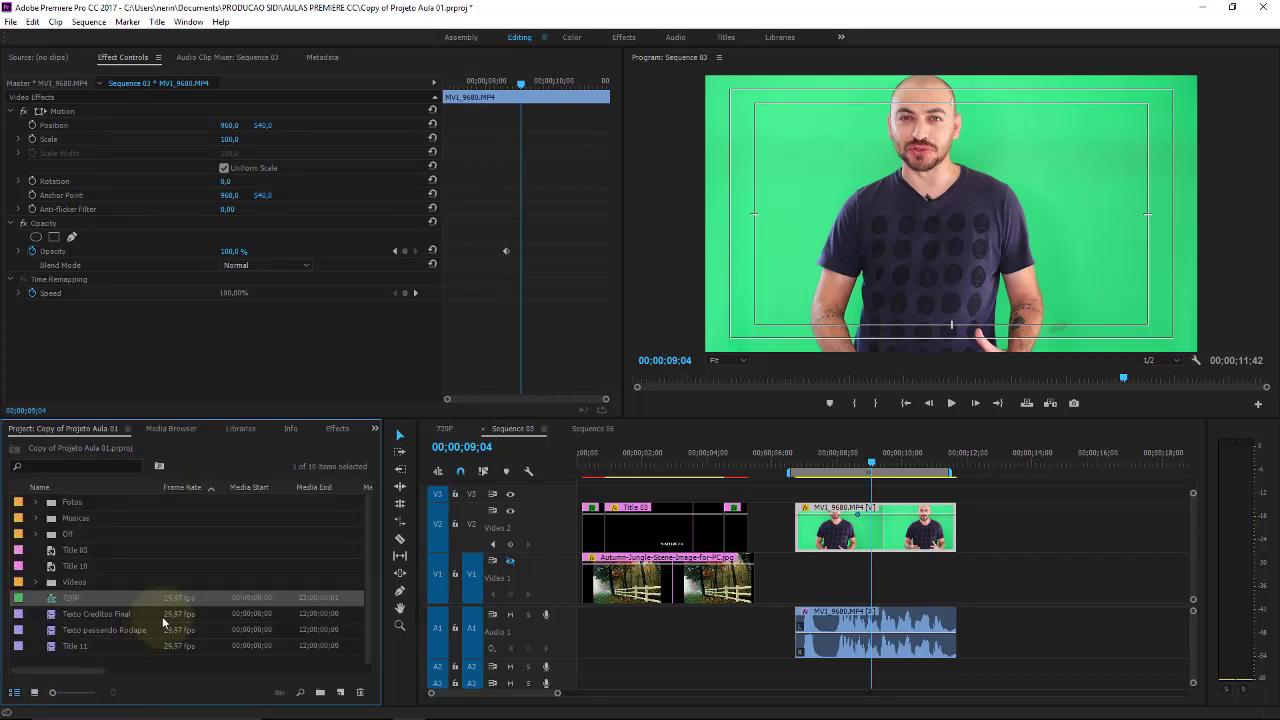
pyautogui.click(327, 699)
pyautogui.write('MASCARAS')
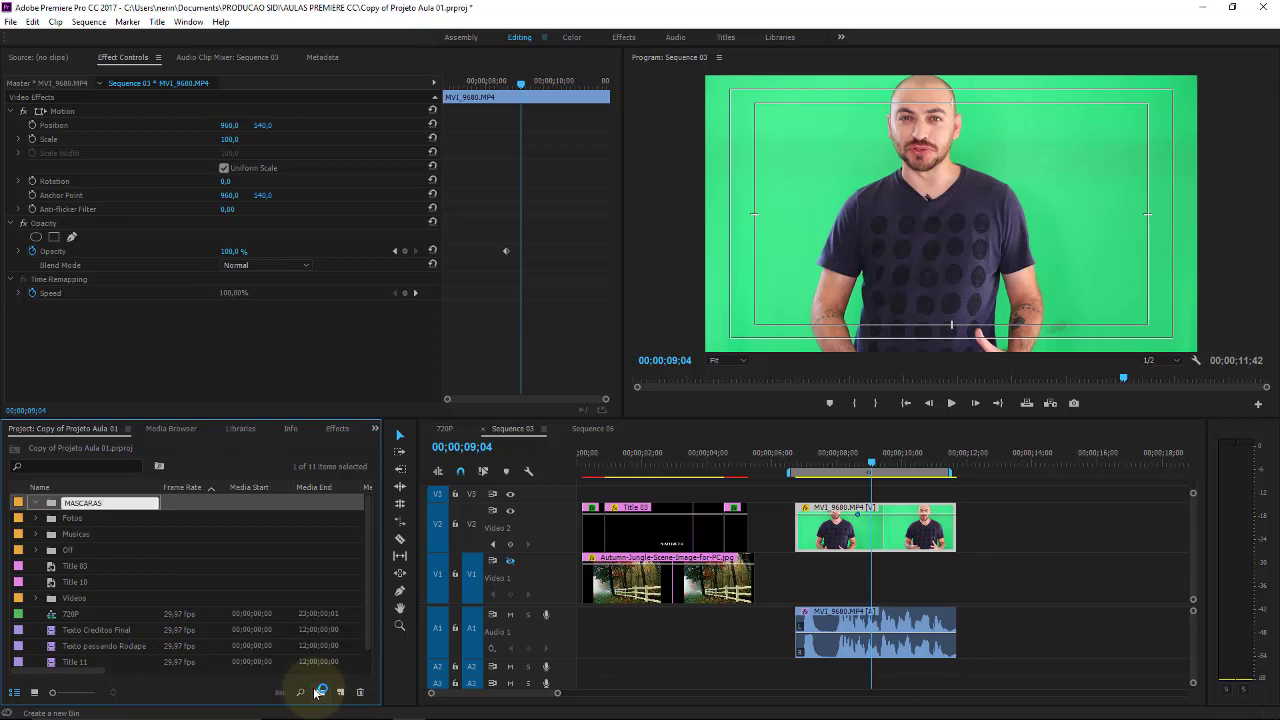
pyautogui.press('Return')
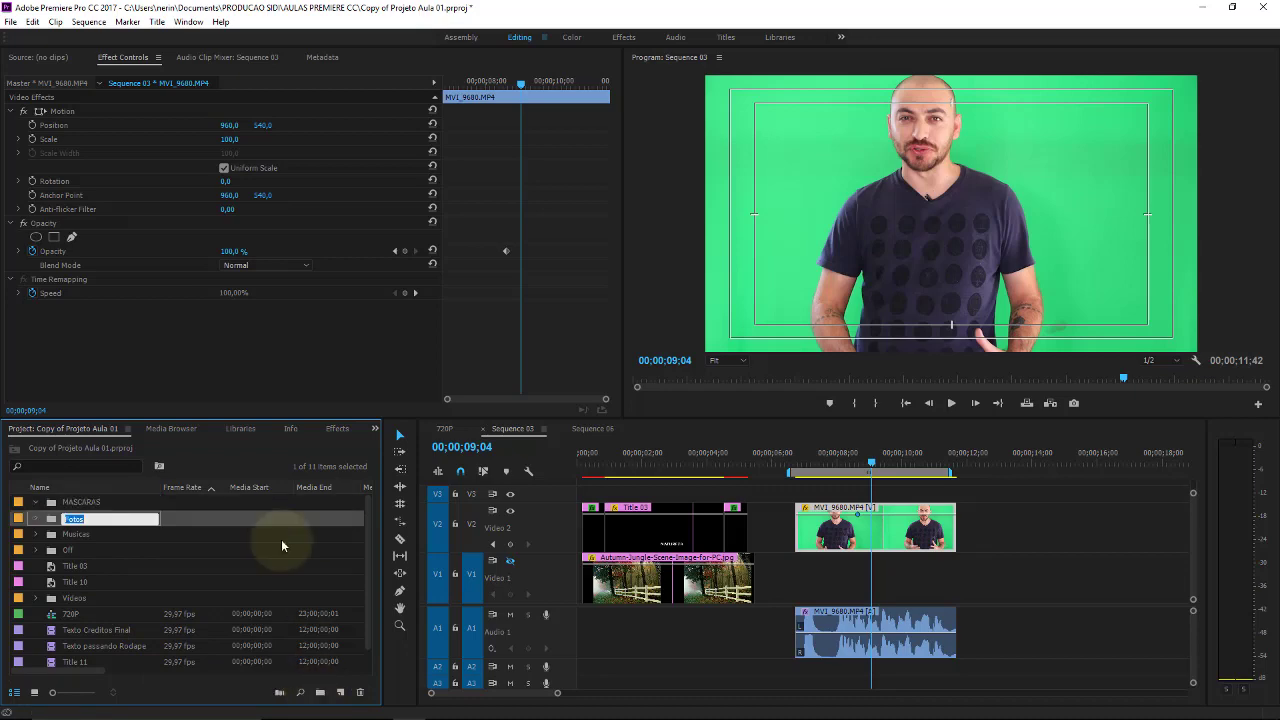
pyautogui.click(86, 504)
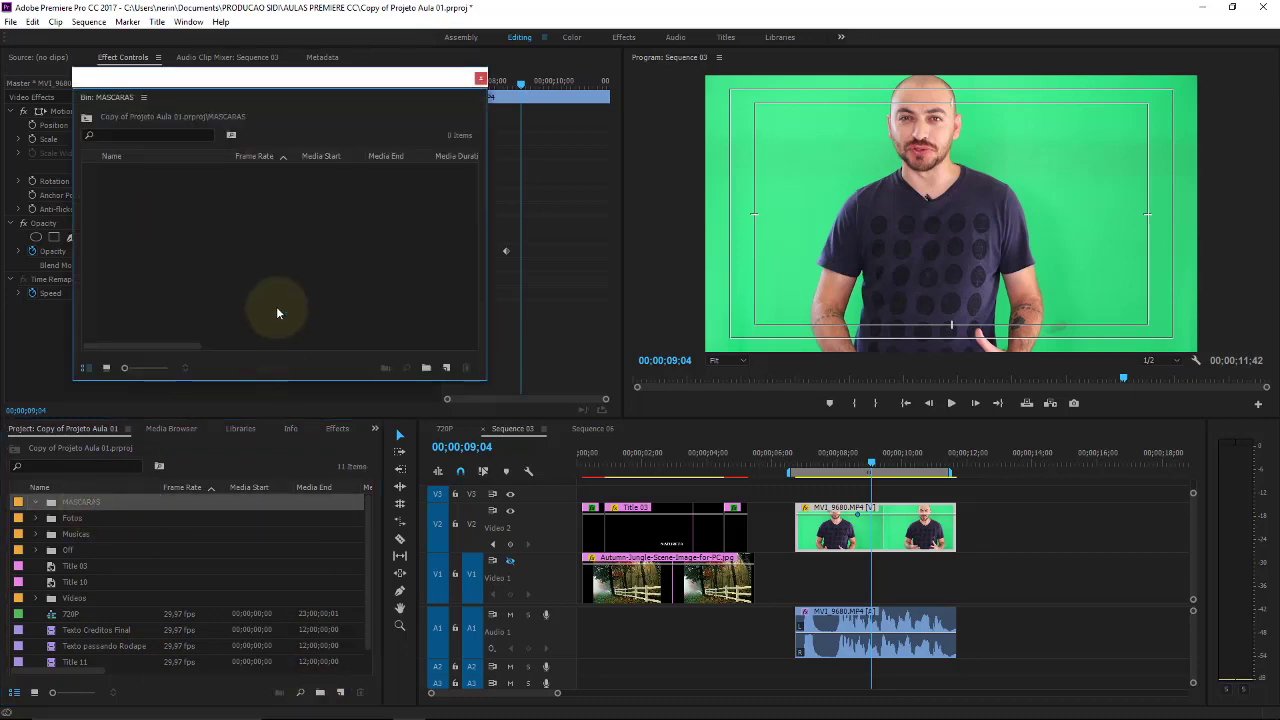
pyautogui.moveTo(519, 222); pyautogui.dragTo(170, 98)
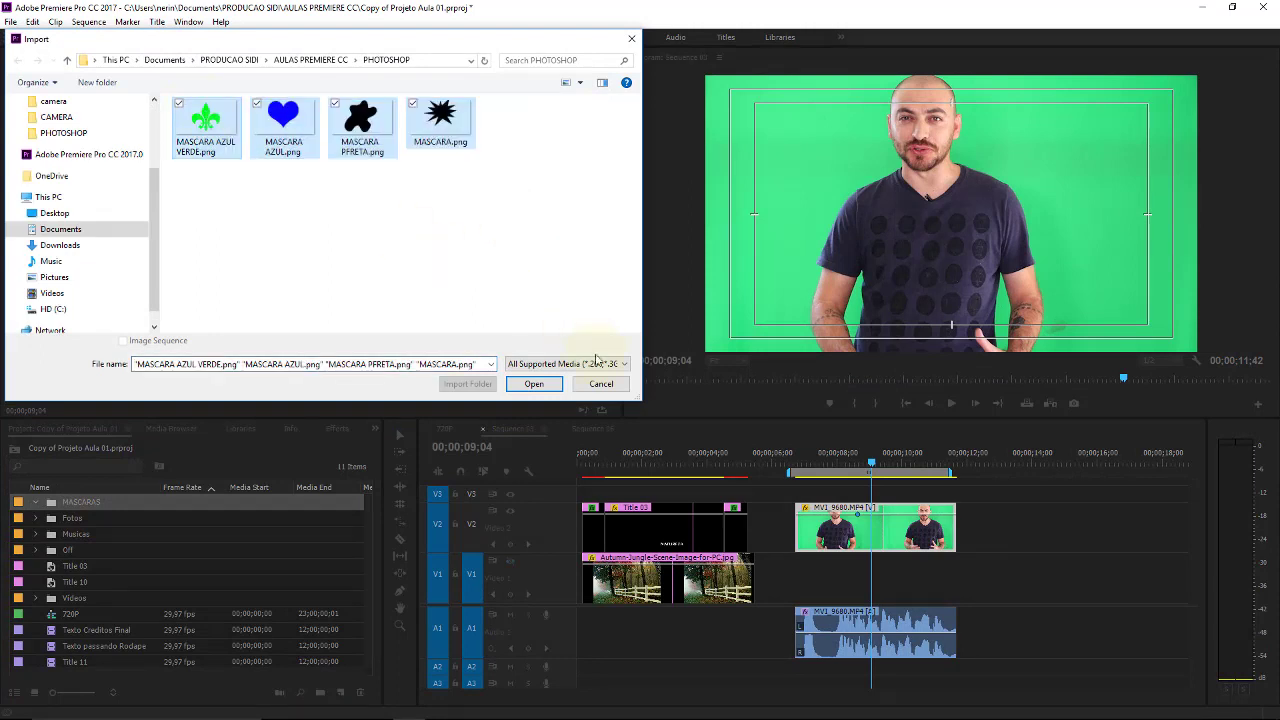
# Step: Import the four mask PNGs into the MASCARAS bin and view them as thumbnails
pyautogui.click(540, 384)
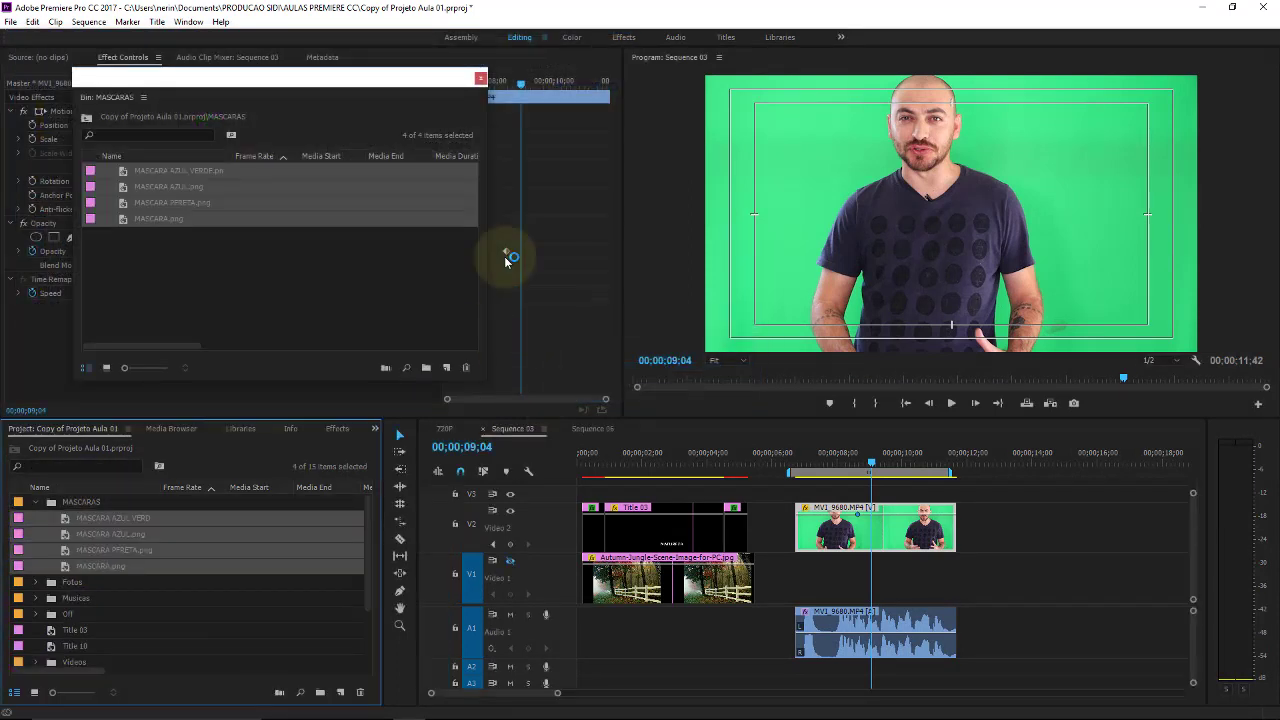
pyautogui.click(107, 368)
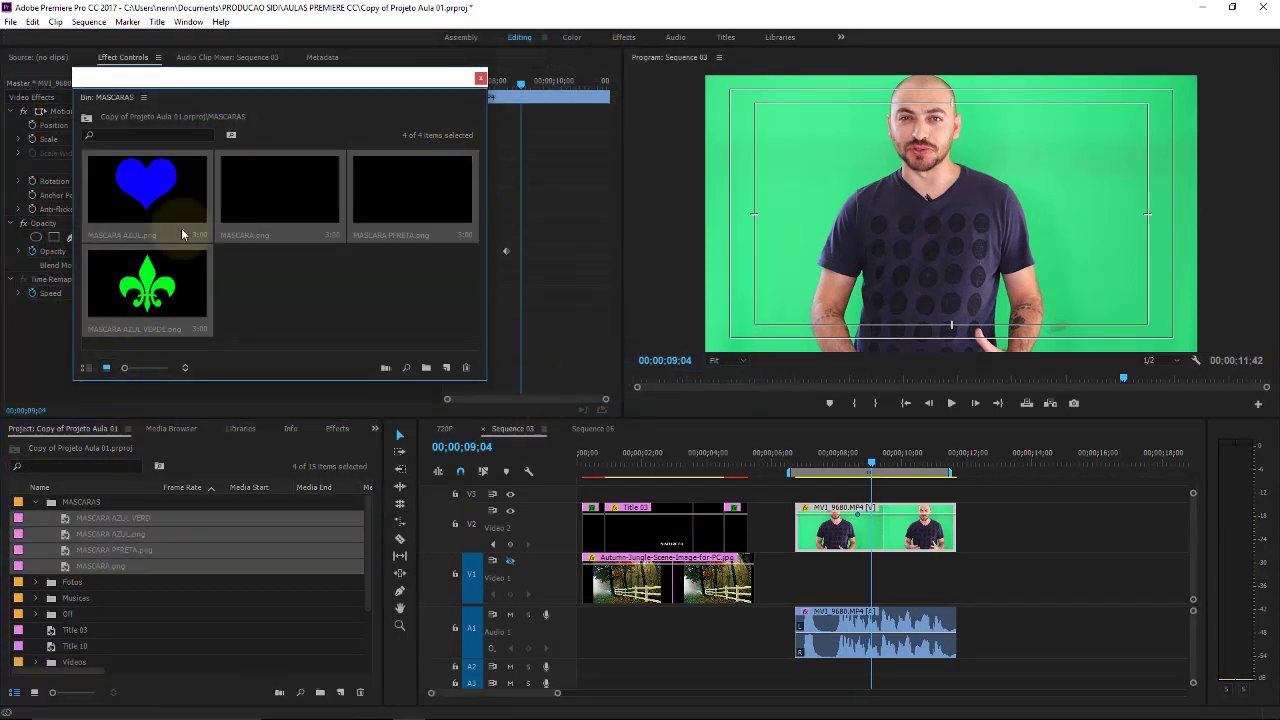
pyautogui.moveTo(314, 100); pyautogui.dragTo(242, 242)
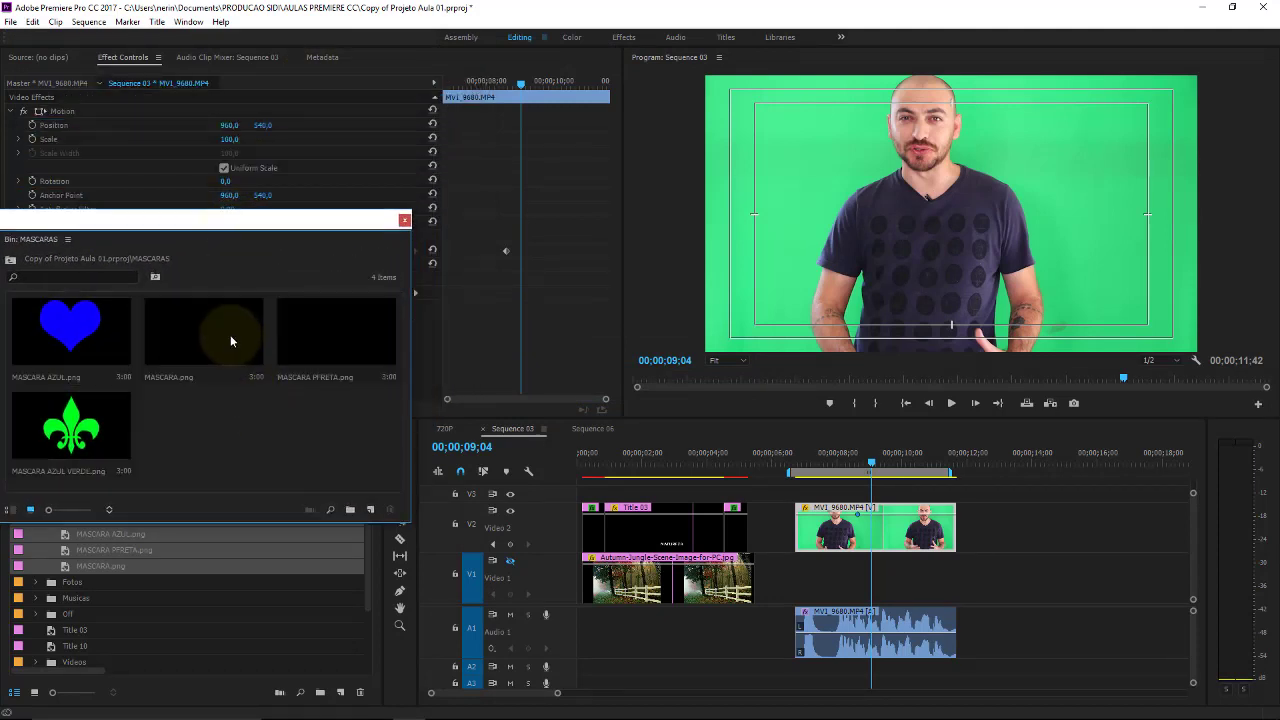
pyautogui.click(338, 352)
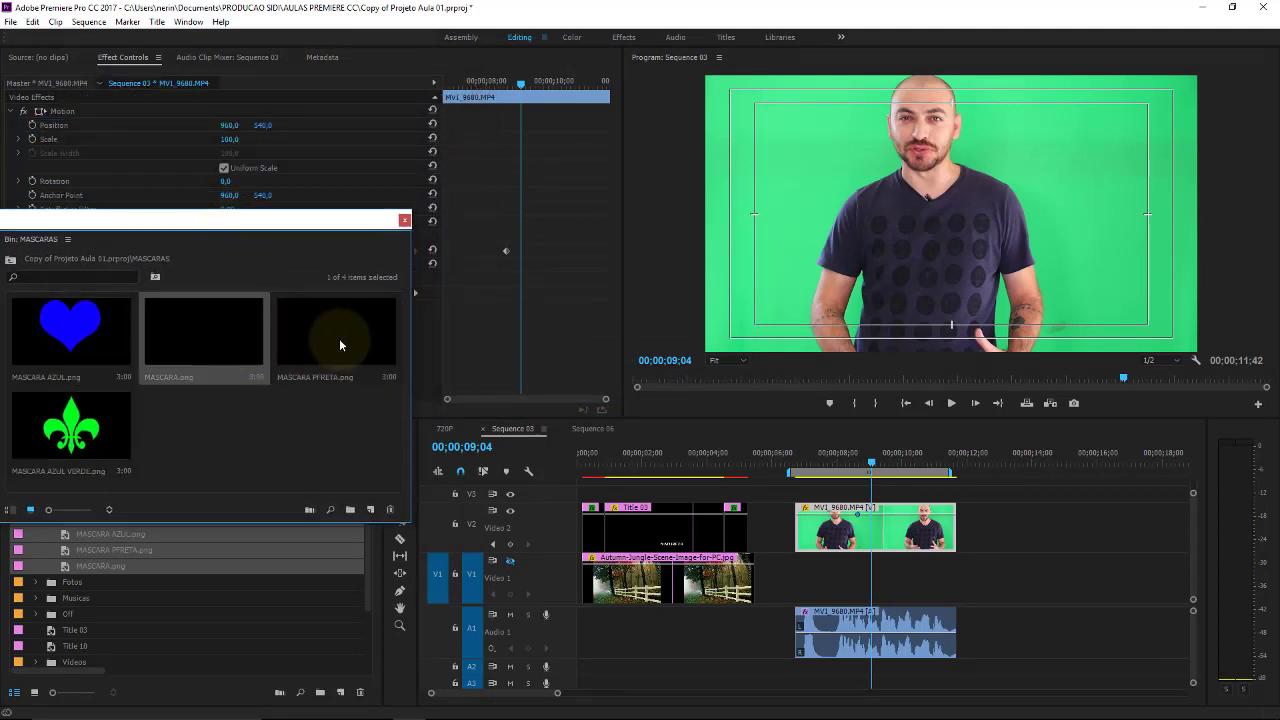
pyautogui.click(240, 345)
# Step: Place the black blob mask MASCARA PFRETA.png on Video 1 beneath the talking-head clip
pyautogui.click(916, 575)
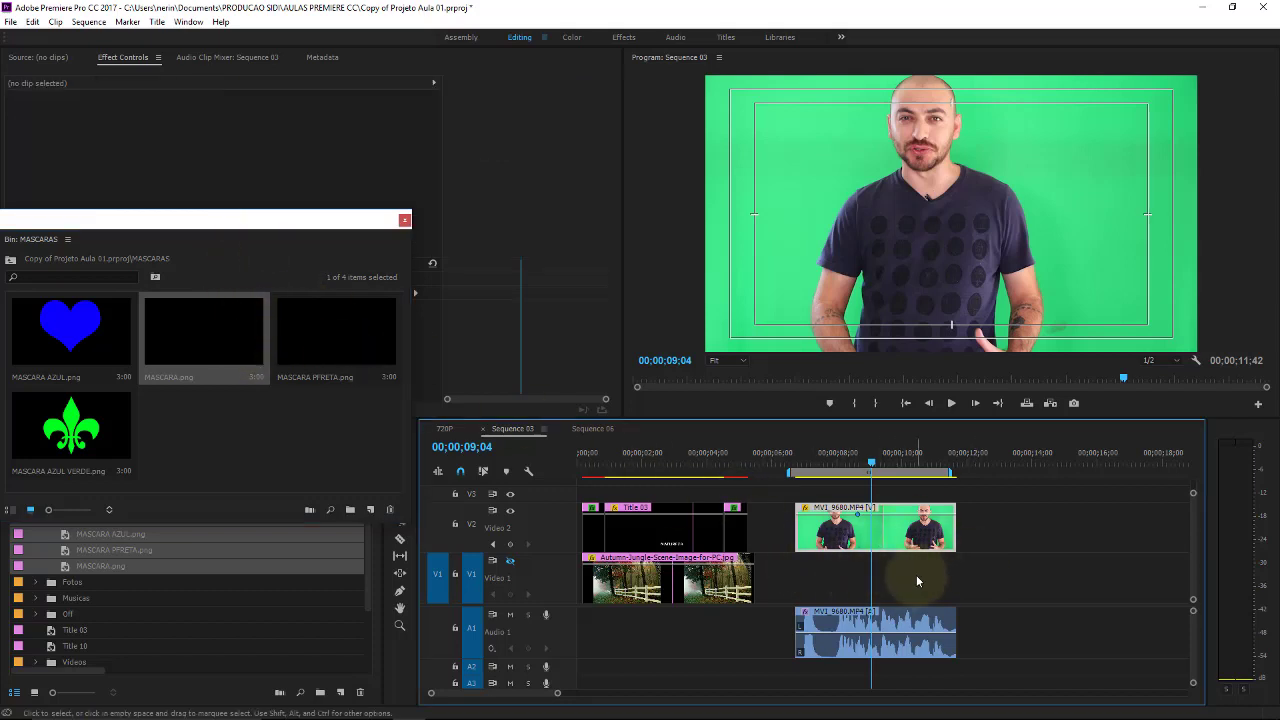
pyautogui.click(905, 535)
pyautogui.click(891, 563)
pyautogui.click(887, 544)
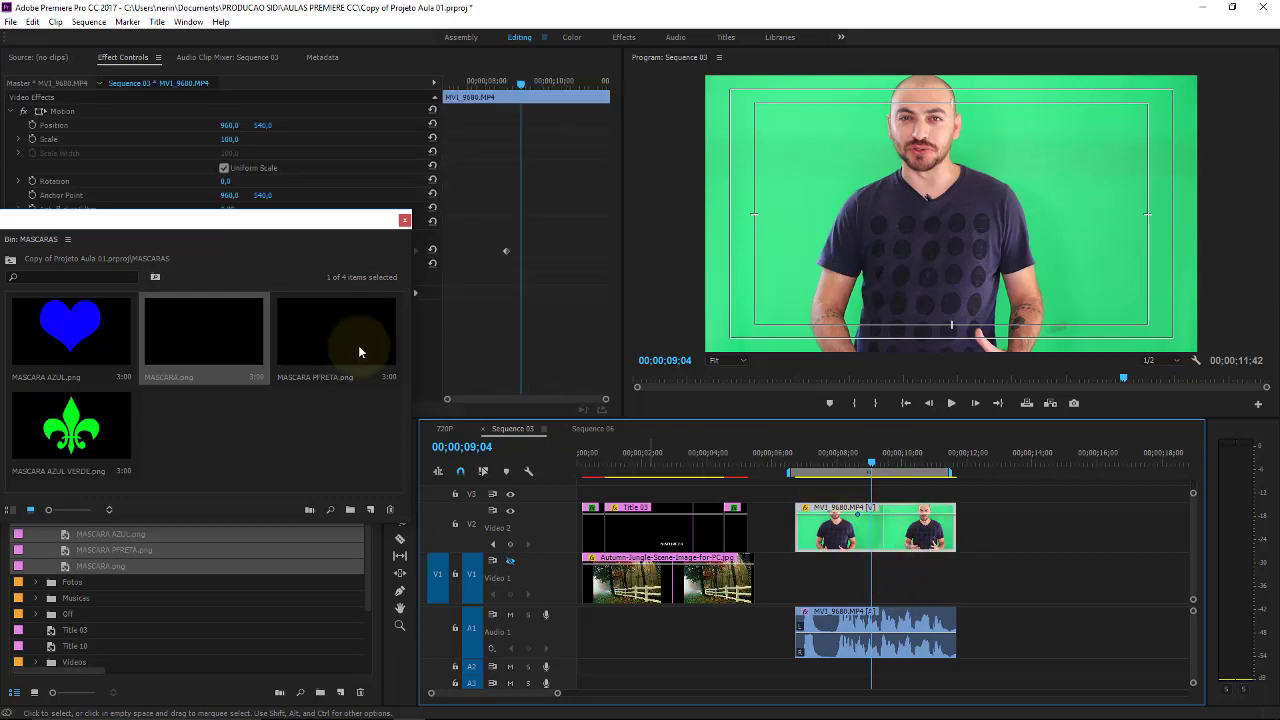
pyautogui.click(64, 314)
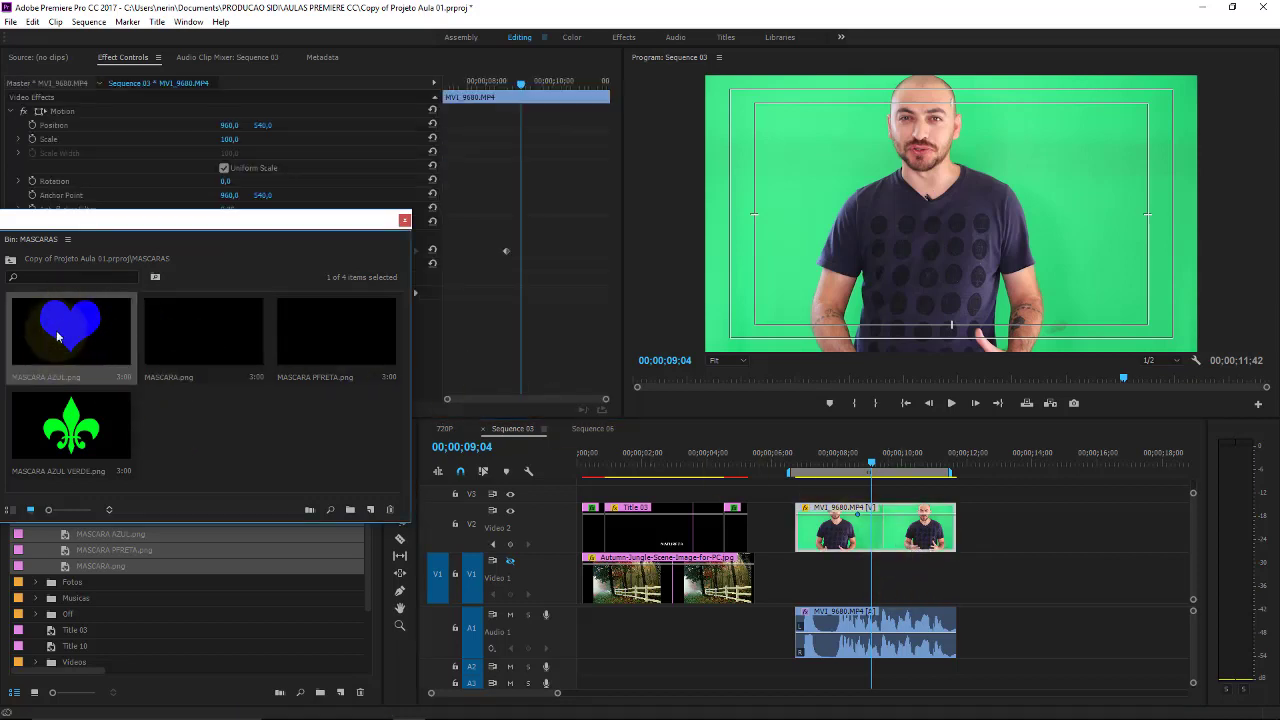
pyautogui.click(323, 322)
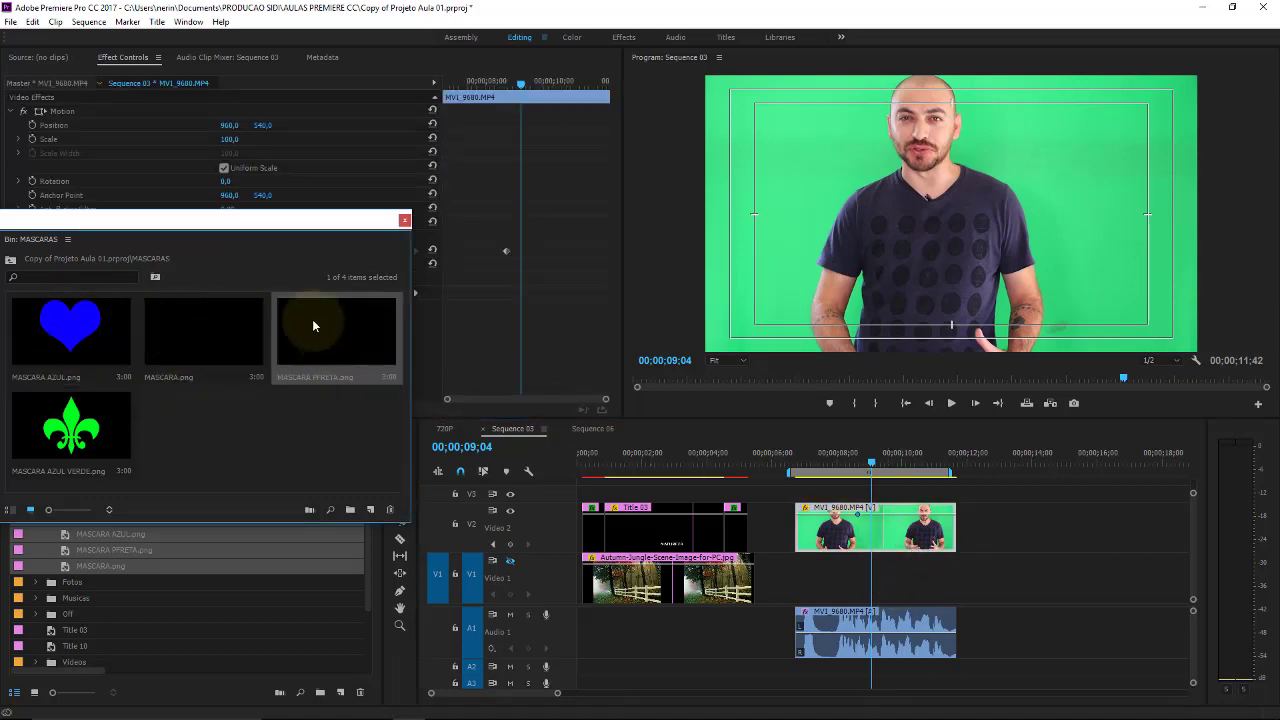
pyautogui.moveTo(312, 325)
pyautogui.mouseDown()
pyautogui.moveTo(875, 583)
pyautogui.moveTo(955, 563)
pyautogui.mouseUp()
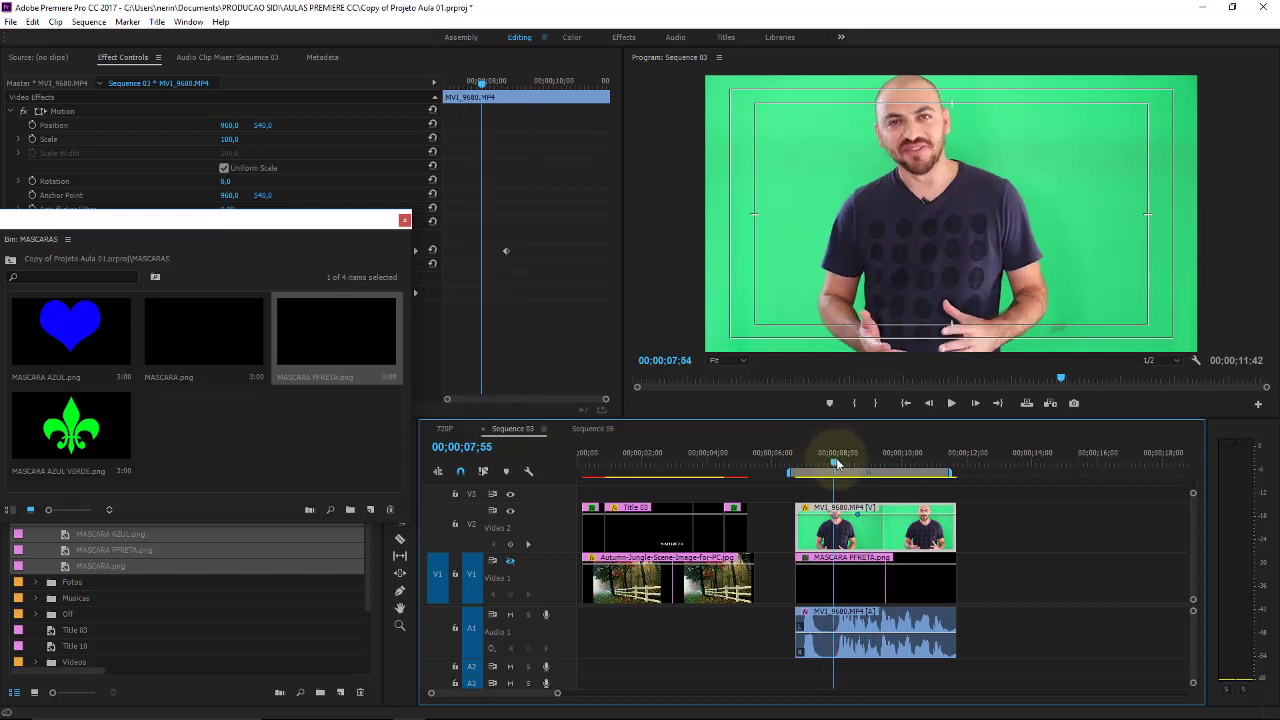
# Step: Line up the black blob clip on Video 1 with the talking-head clip around 08;27
pyautogui.moveTo(815, 462); pyautogui.dragTo(851, 456)
pyautogui.click(945, 583)
pyautogui.moveTo(945, 583); pyautogui.dragTo(893, 594)
# Step: Close the MASCARAS bin and drag Set Matte from Video Effects > Channel onto the MVI_9680 clip
pyautogui.click(404, 221)
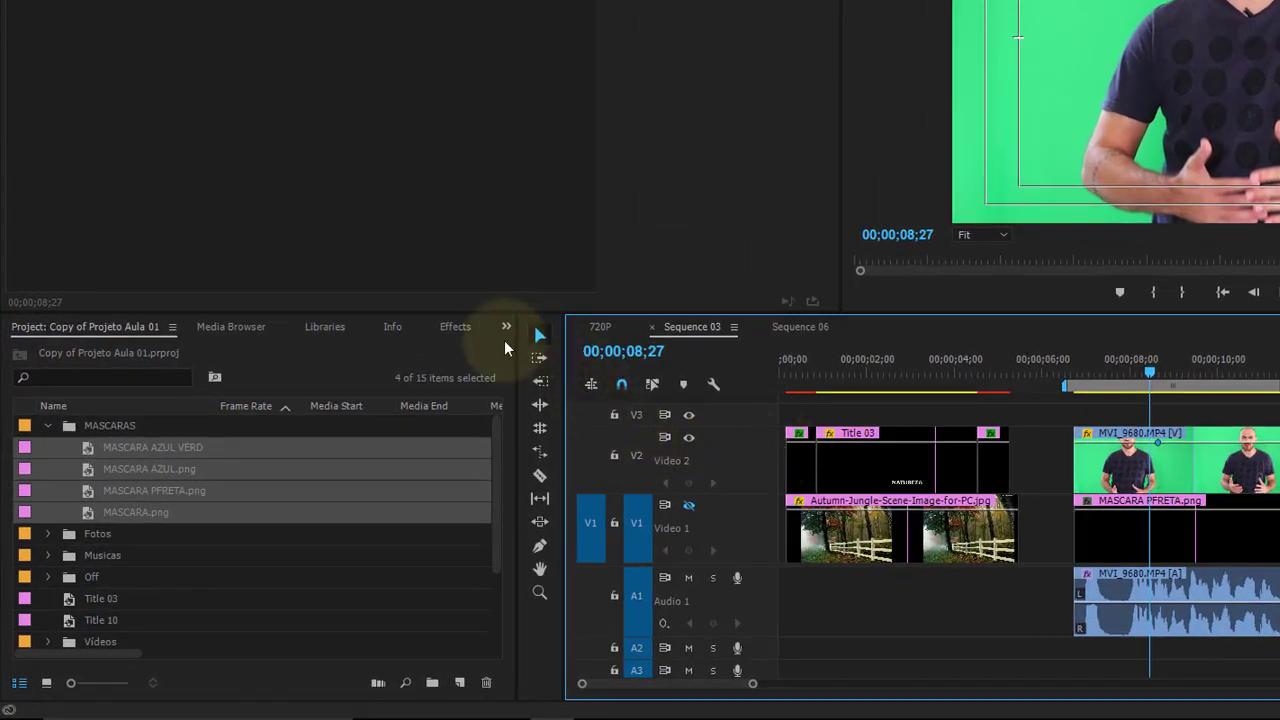
pyautogui.click(455, 327)
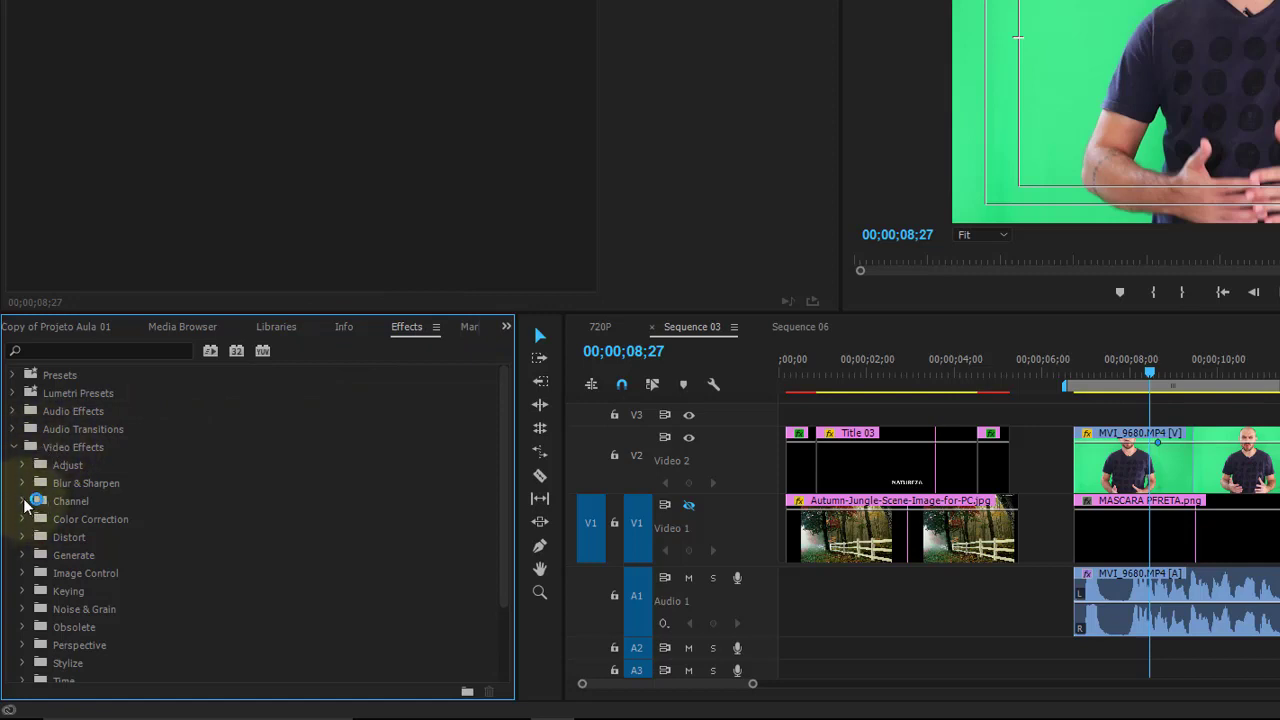
pyautogui.click(24, 500)
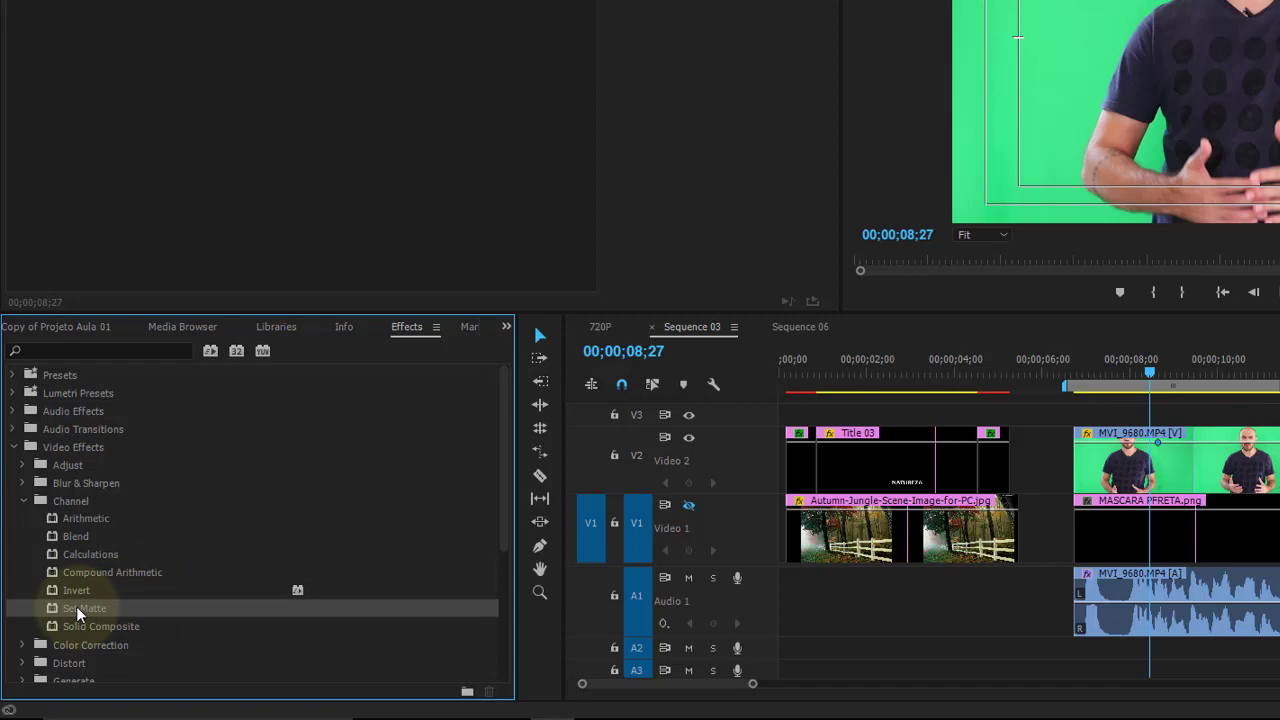
pyautogui.click(1272, 550)
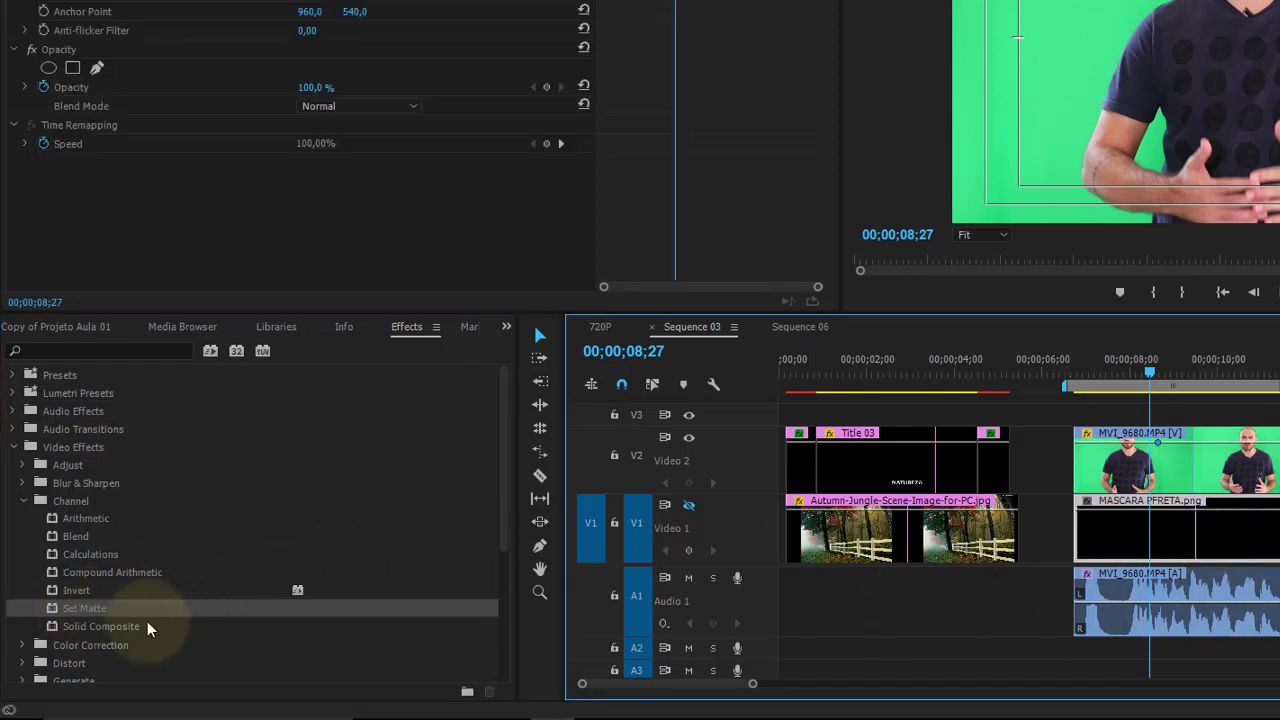
pyautogui.moveTo(80, 608); pyautogui.dragTo(1128, 462)
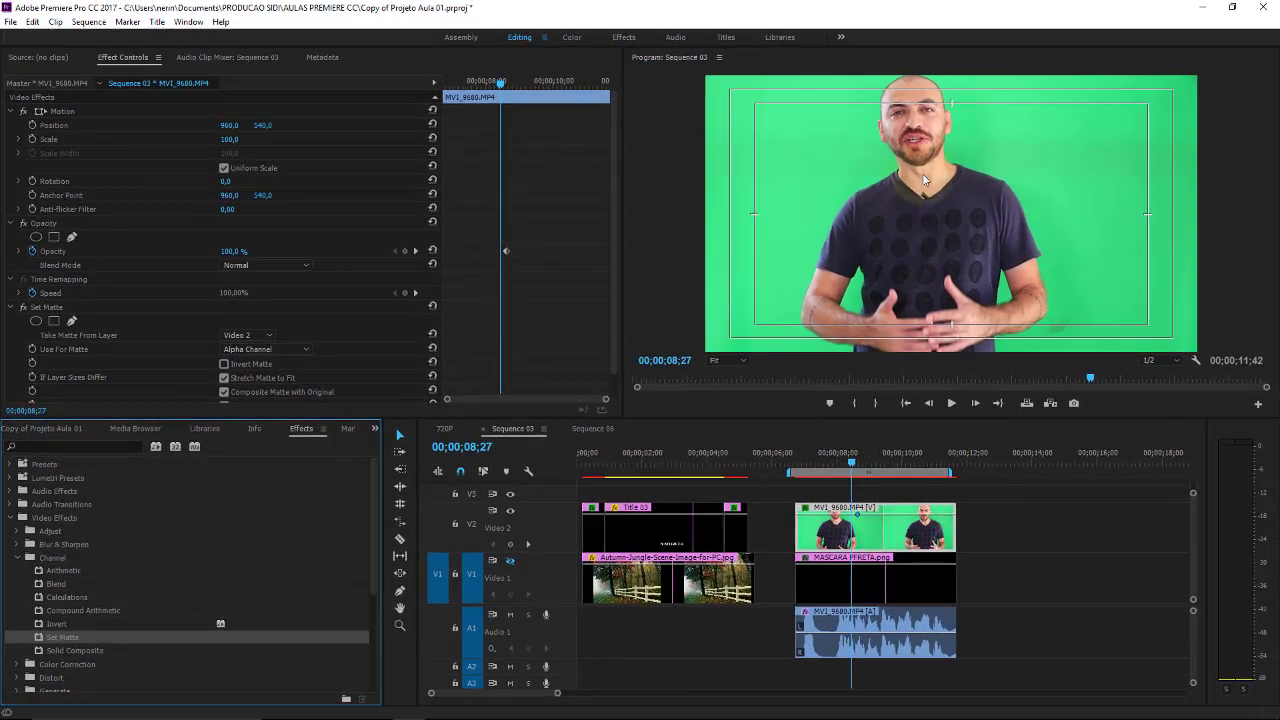
pyautogui.click(848, 461)
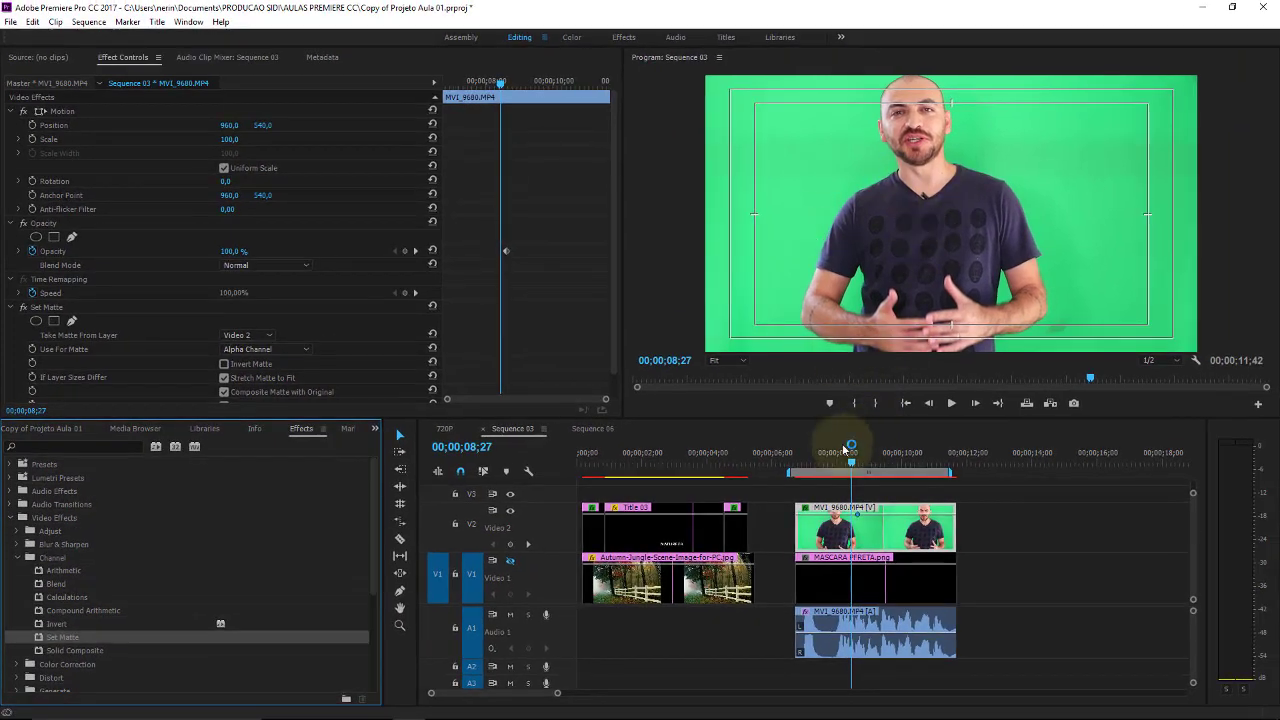
pyautogui.moveTo(872, 463); pyautogui.dragTo(923, 455)
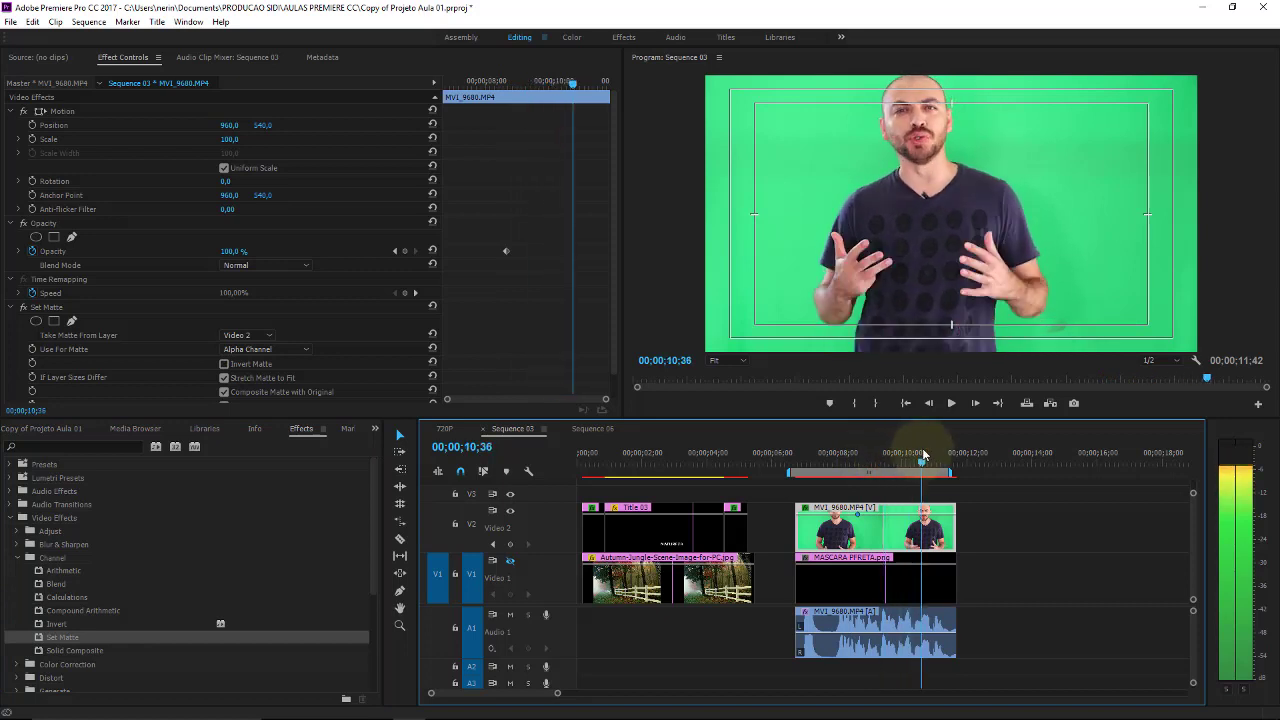
pyautogui.moveTo(922, 456); pyautogui.dragTo(906, 453)
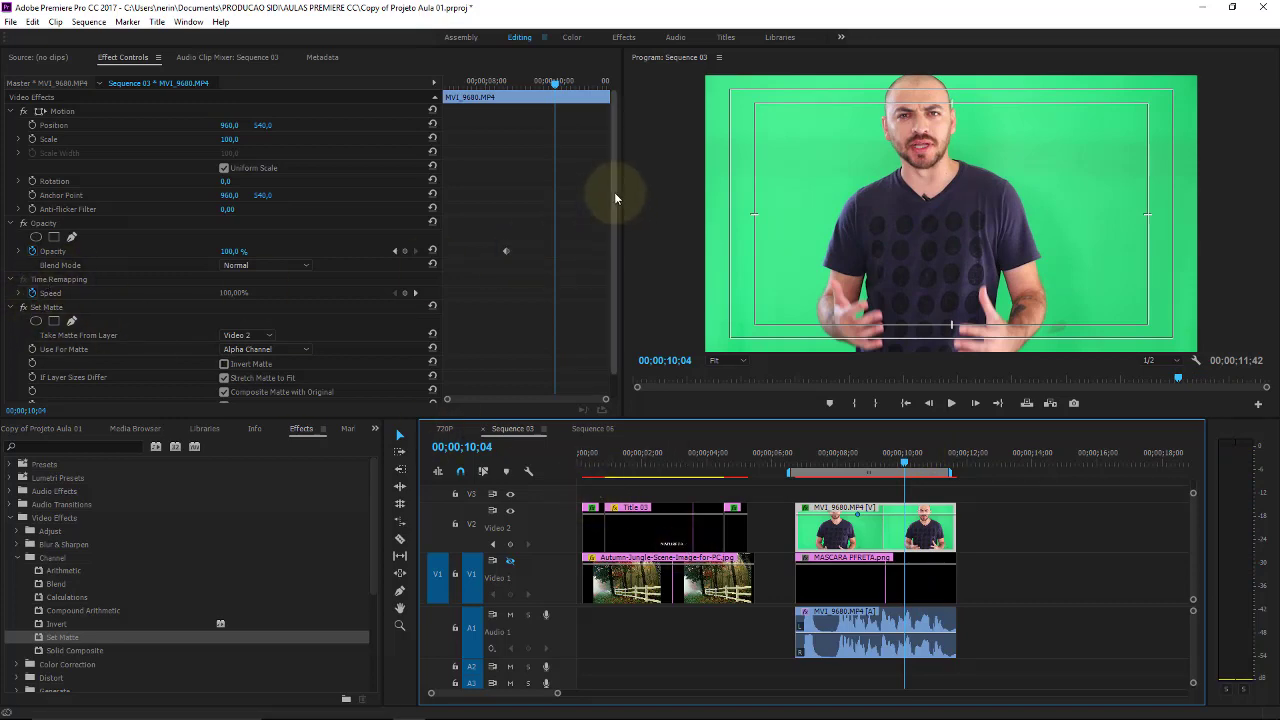
pyautogui.scroll(-1, 614, 192)
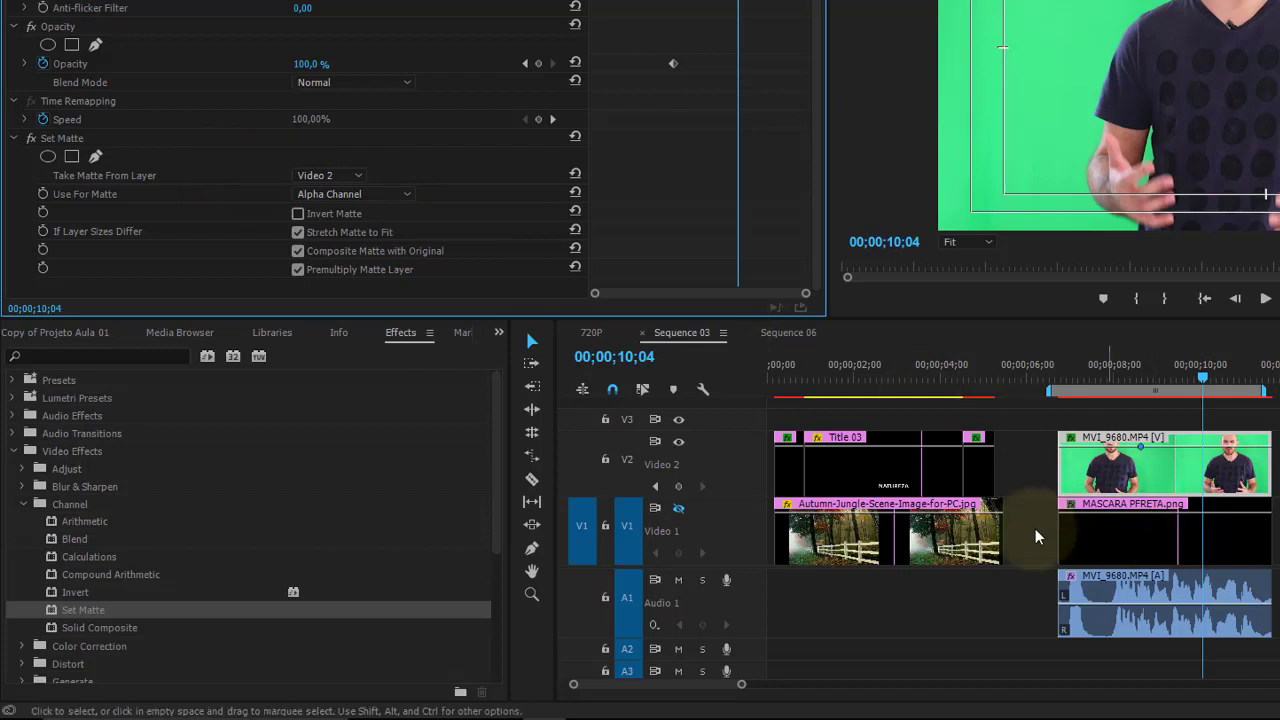
# Step: Set the MVI_9680 clip's Set Matte 'Take Matte From Layer' to Video 1
pyautogui.click(1185, 540)
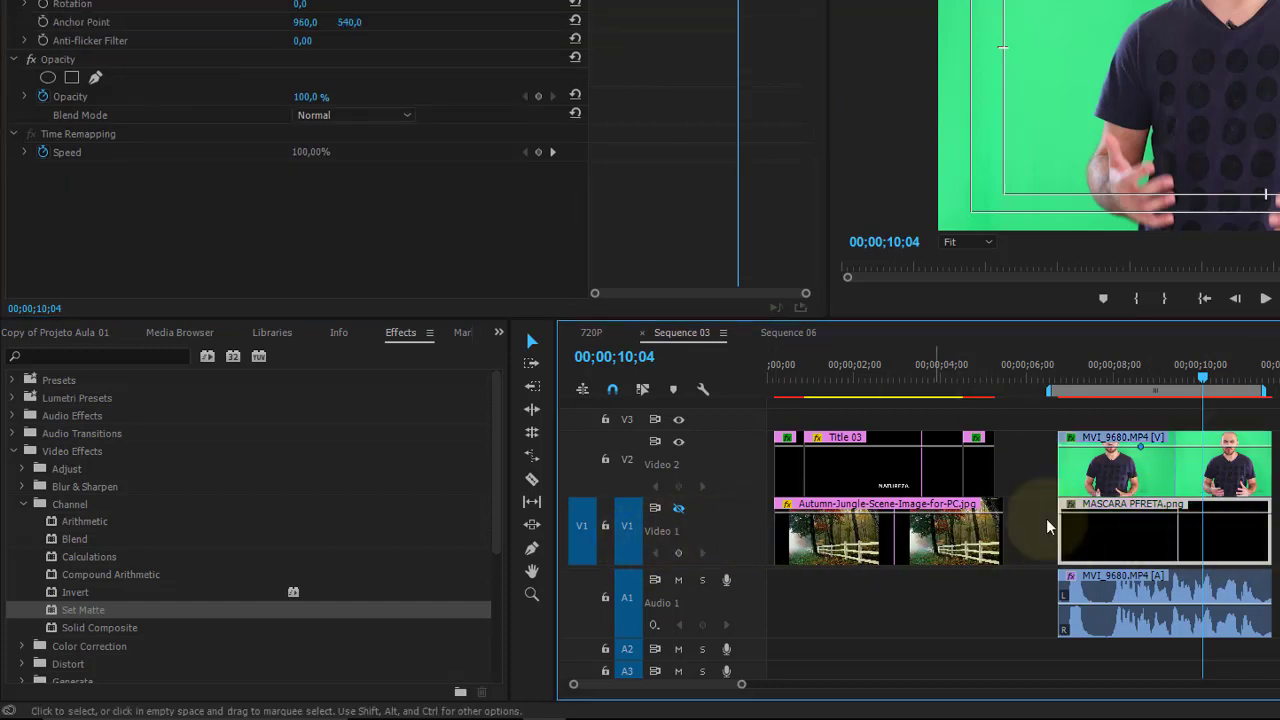
pyautogui.click(1245, 480)
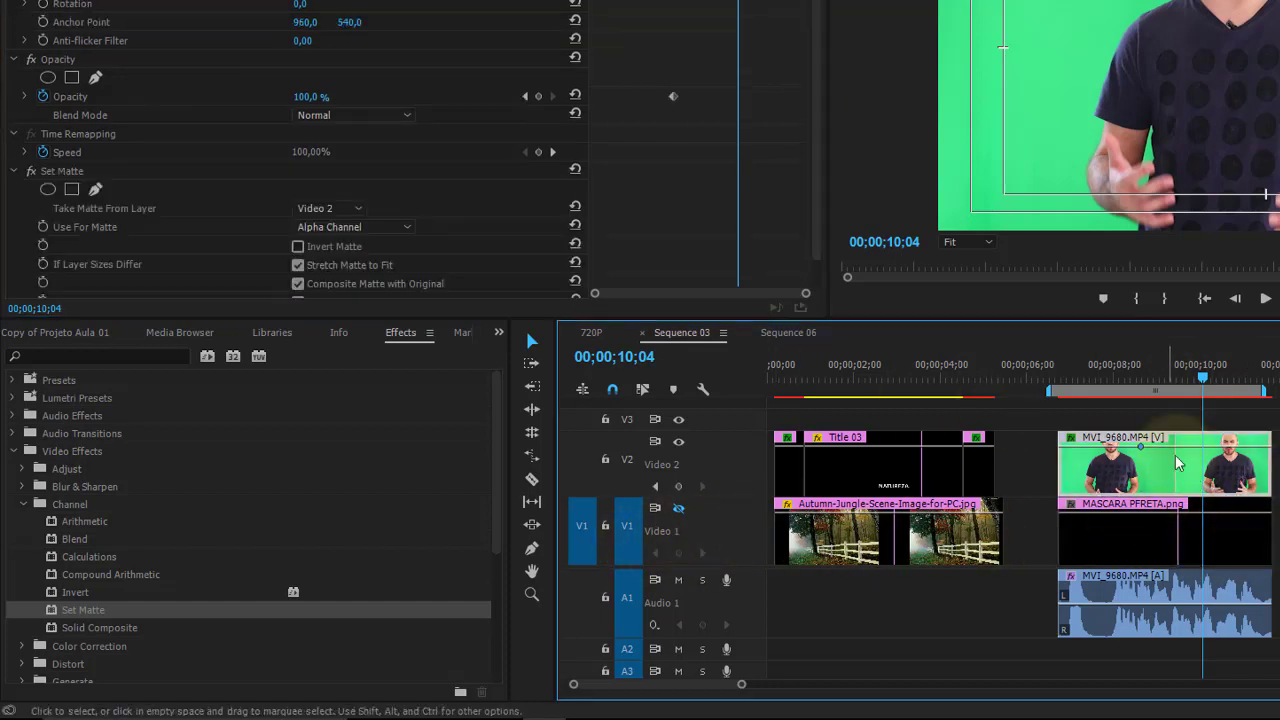
pyautogui.click(1176, 422)
pyautogui.click(1126, 472)
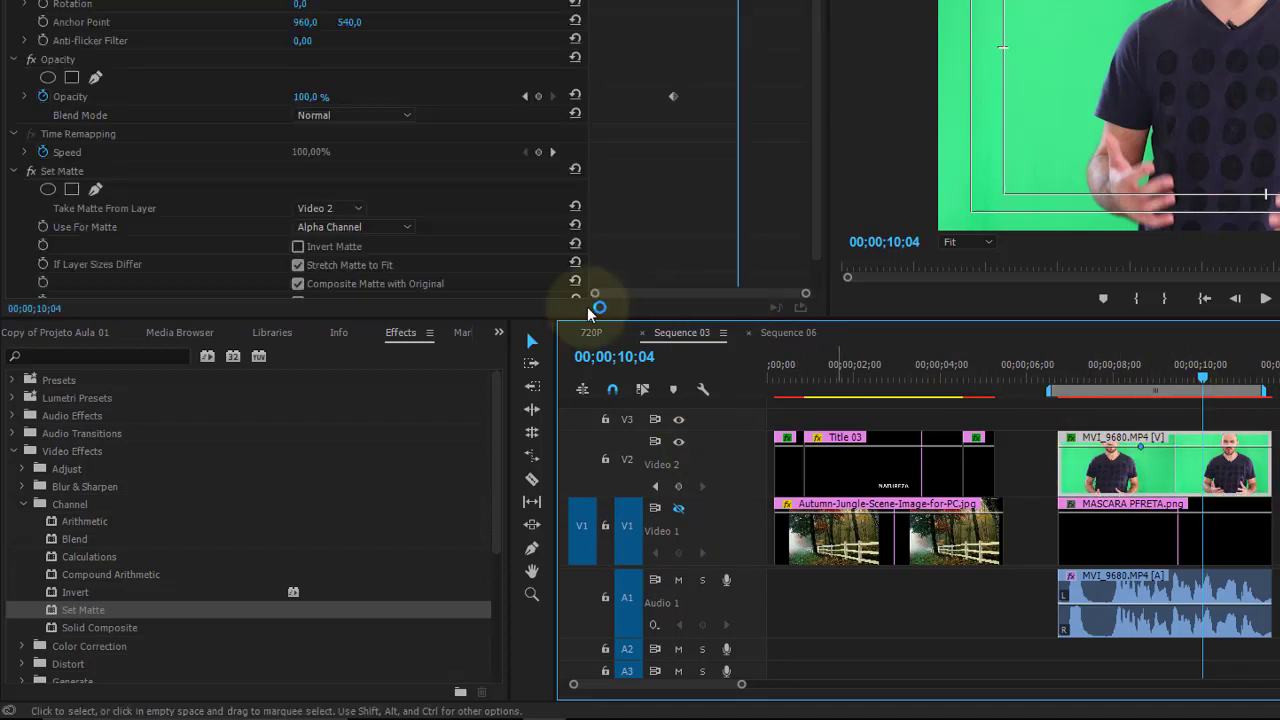
pyautogui.click(360, 208)
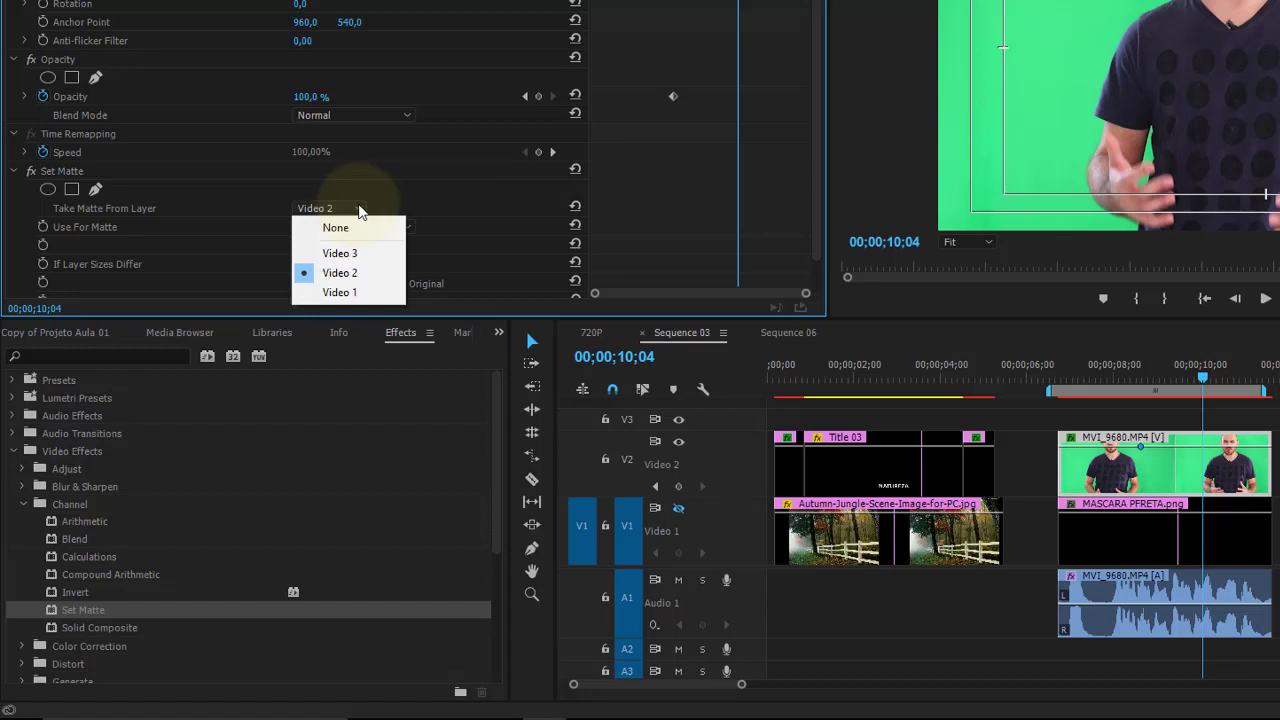
pyautogui.click(340, 292)
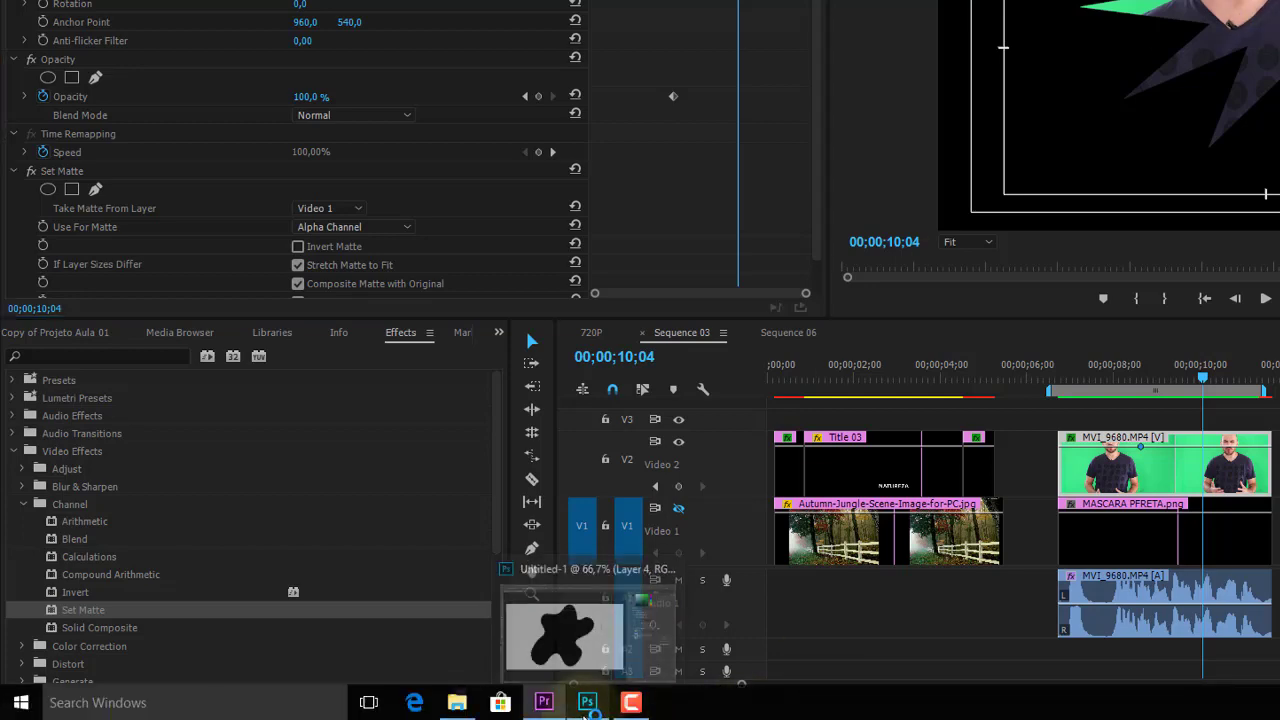
pyautogui.click(590, 705)
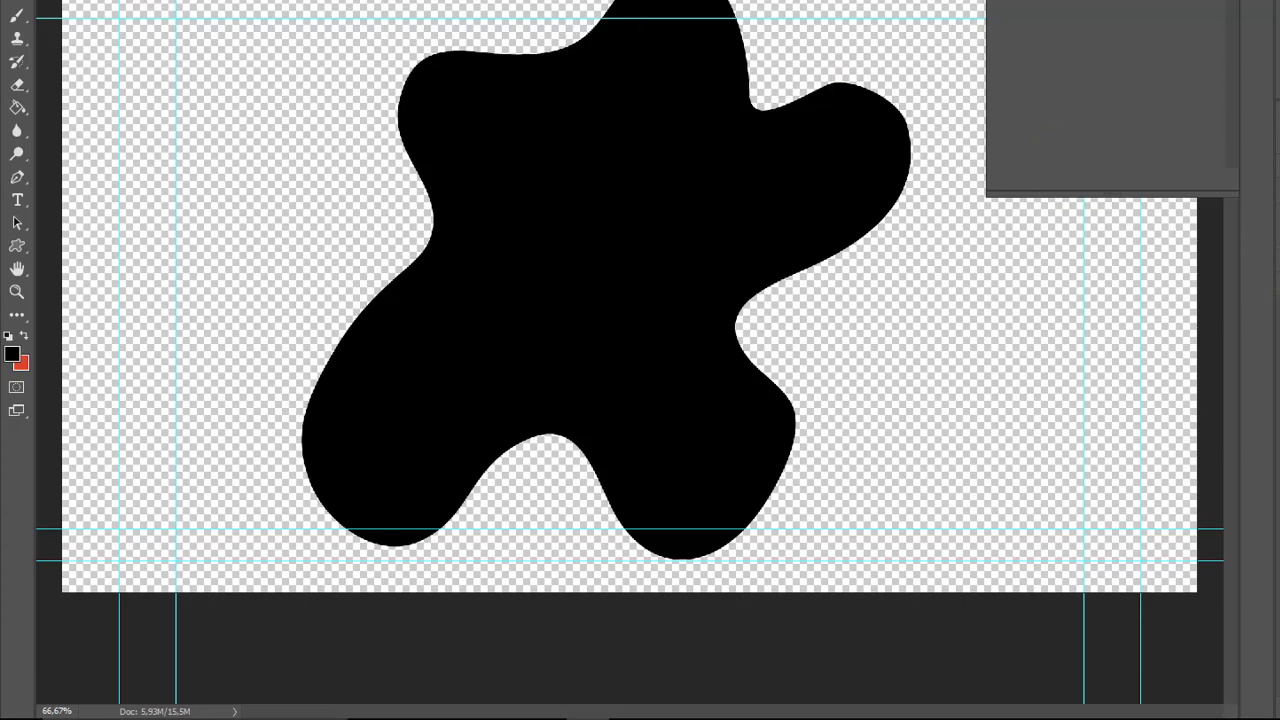
pyautogui.hotkey('alt', 'f')
pyautogui.click(246, 143)
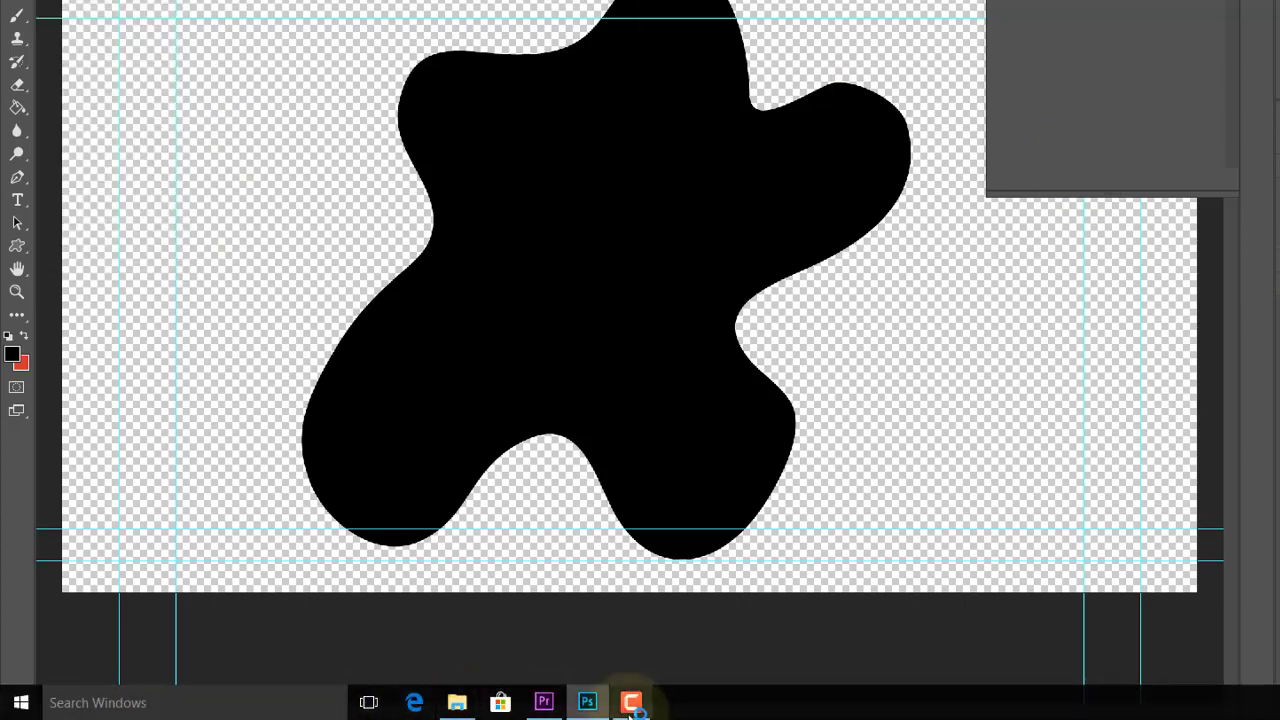
pyautogui.click(544, 703)
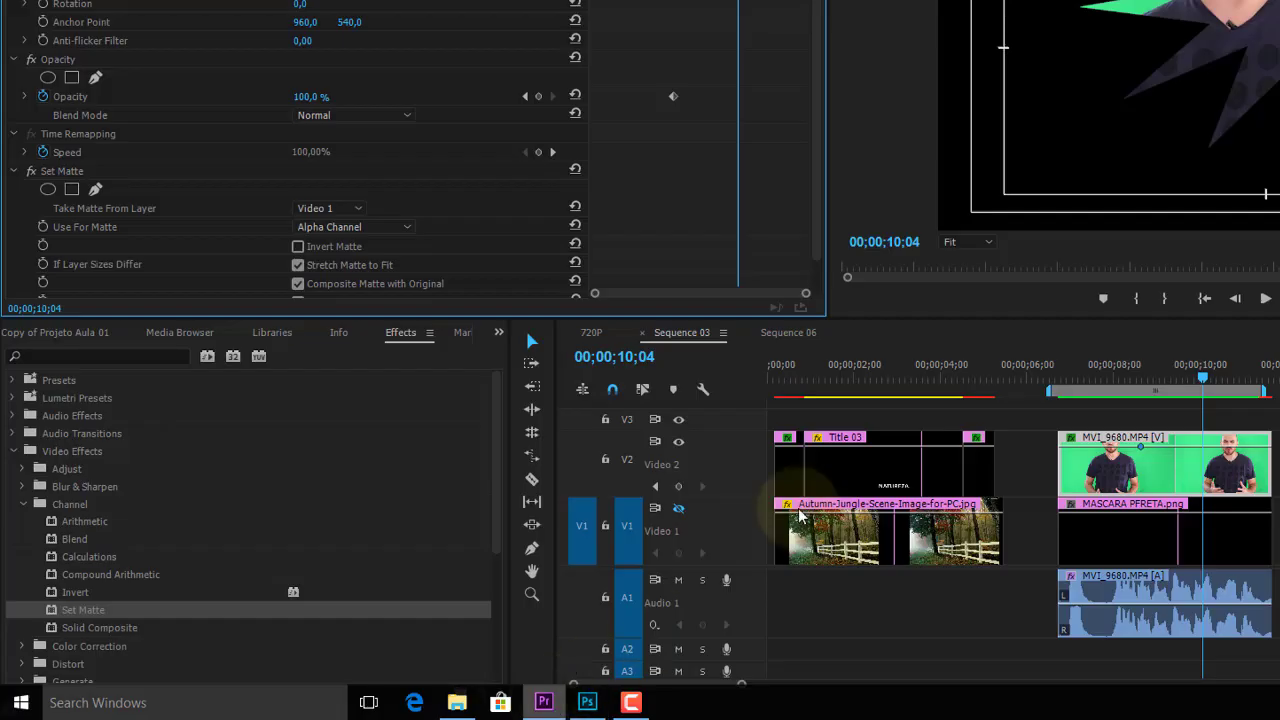
pyautogui.click(360, 224)
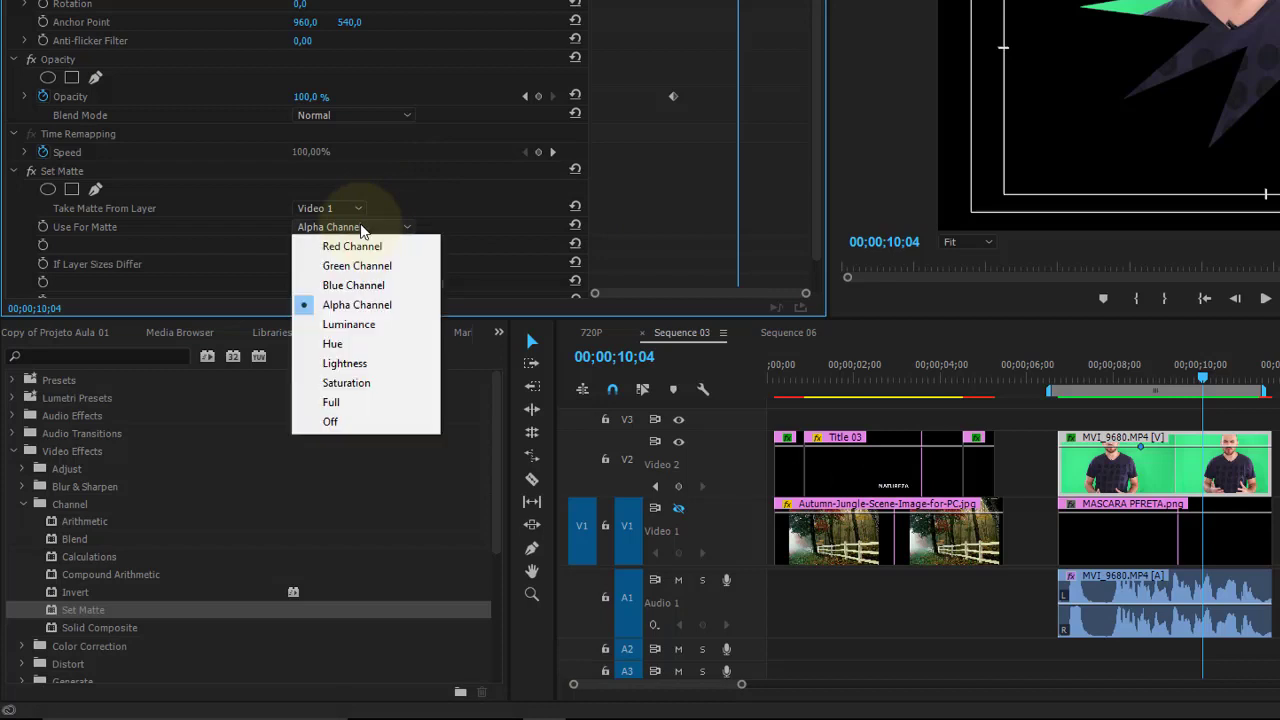
pyautogui.click(362, 229)
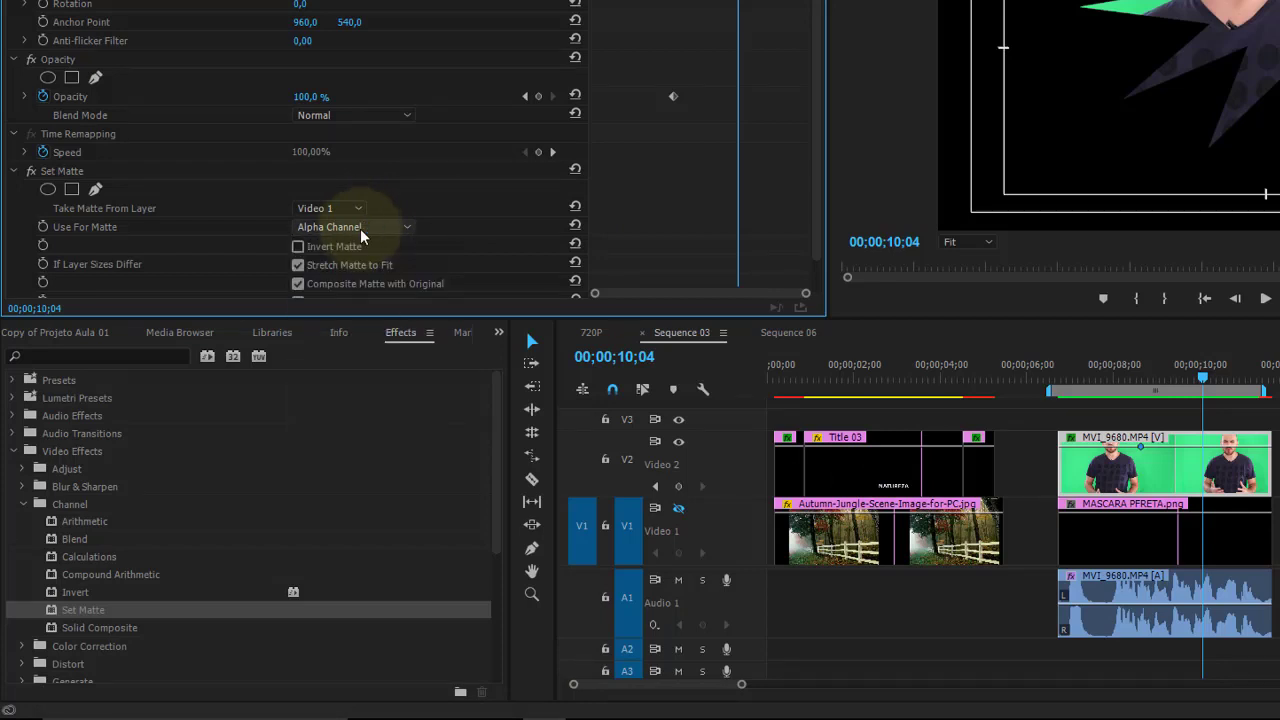
pyautogui.click(362, 230)
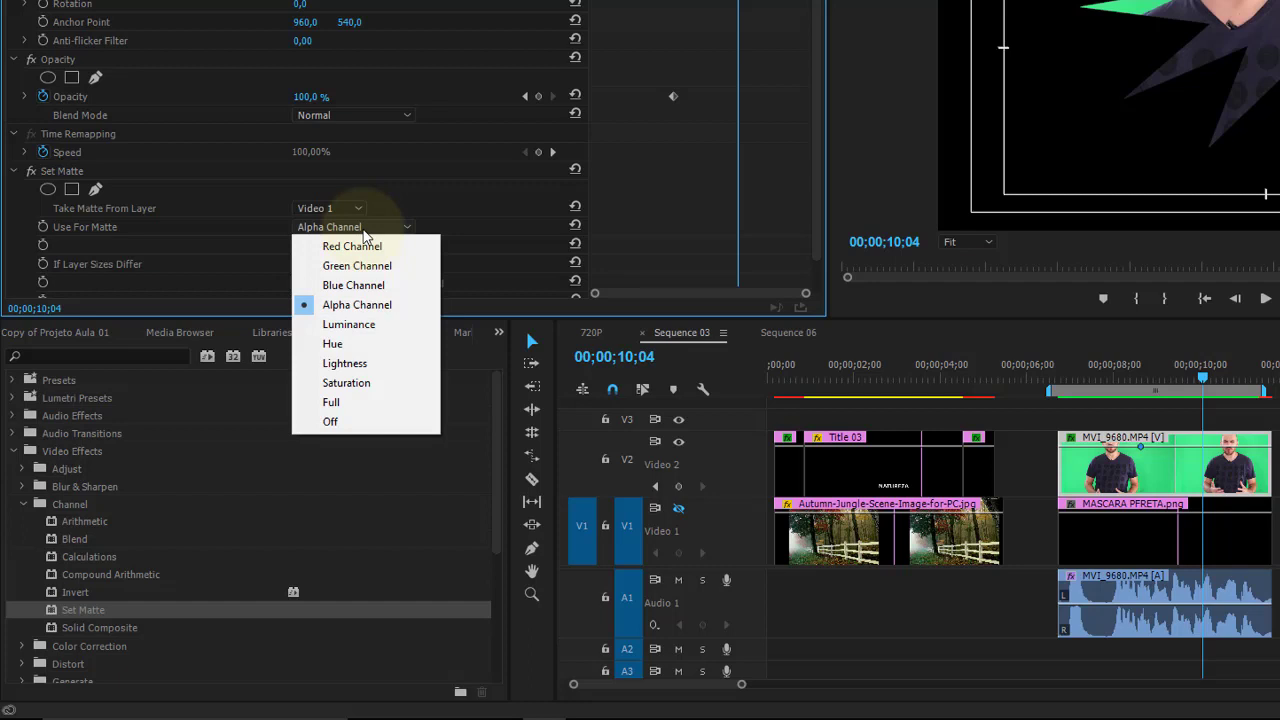
pyautogui.click(347, 300)
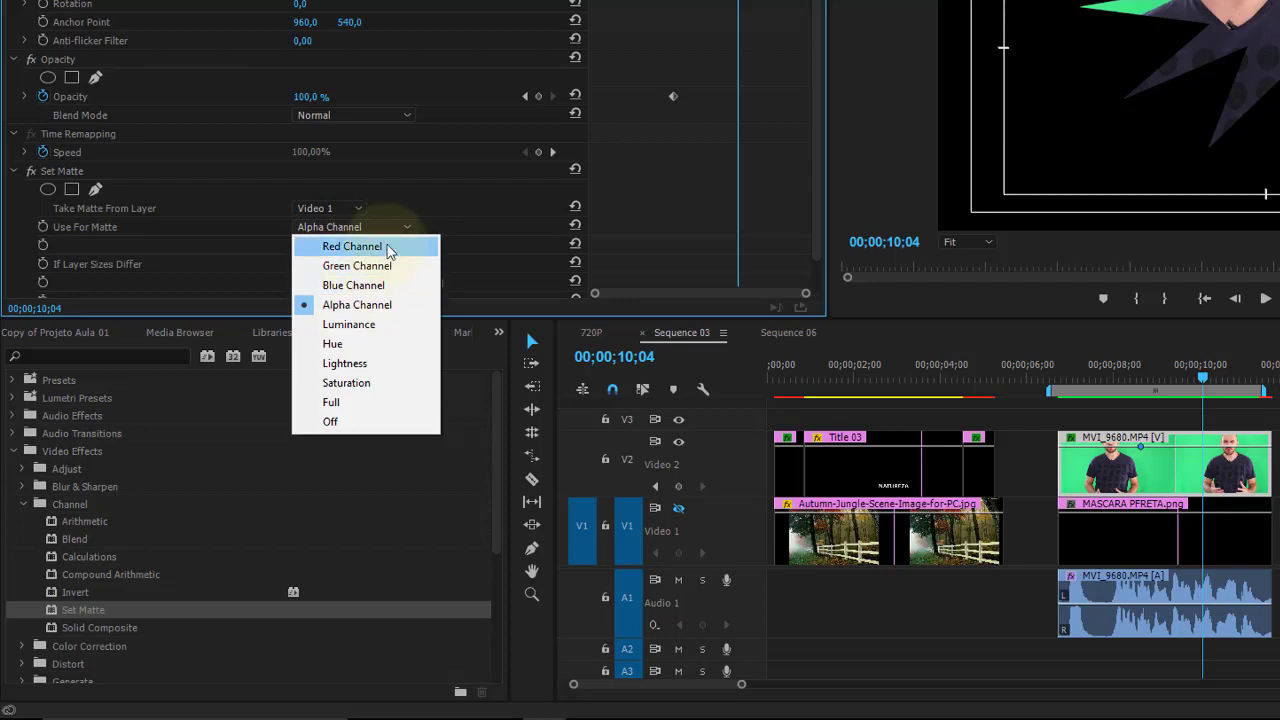
pyautogui.click(1060, 415)
pyautogui.moveTo(1150, 369); pyautogui.dragTo(1162, 386)
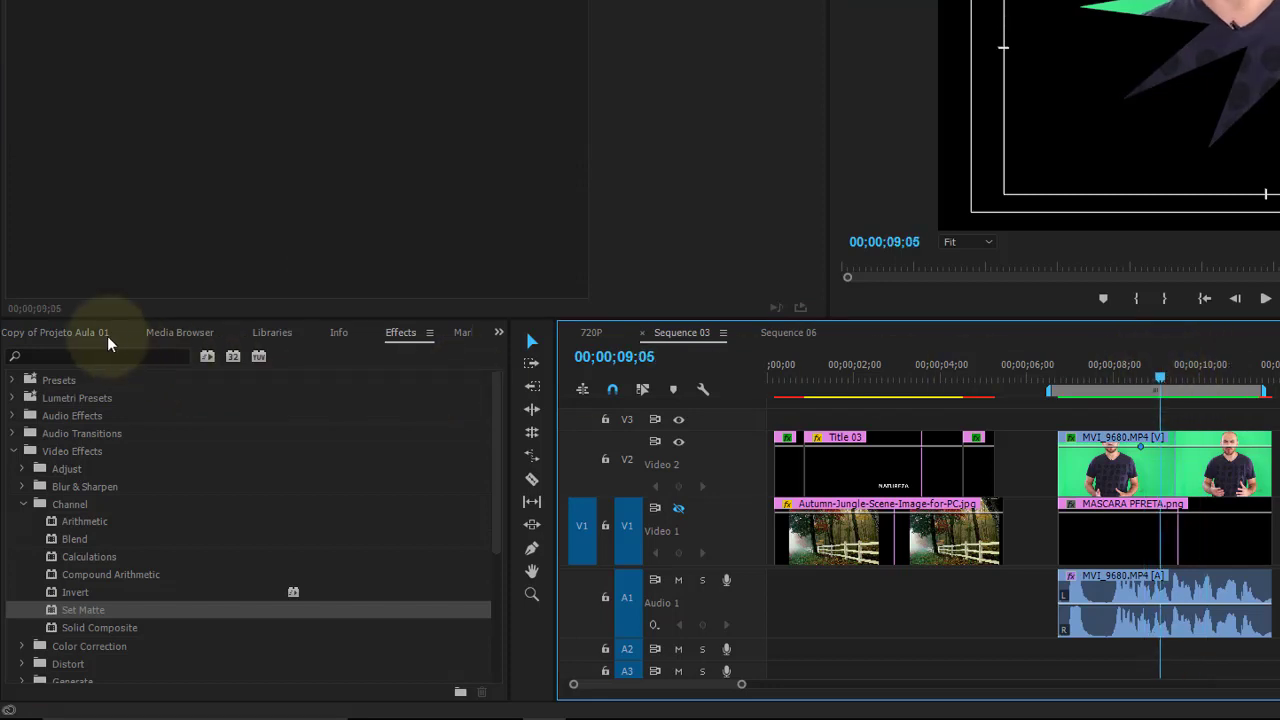
# Step: Load MASCARA PFRETA.png from the MASCARAS folder into Source and place it on Video 3
pyautogui.click(155, 335)
pyautogui.click(50, 332)
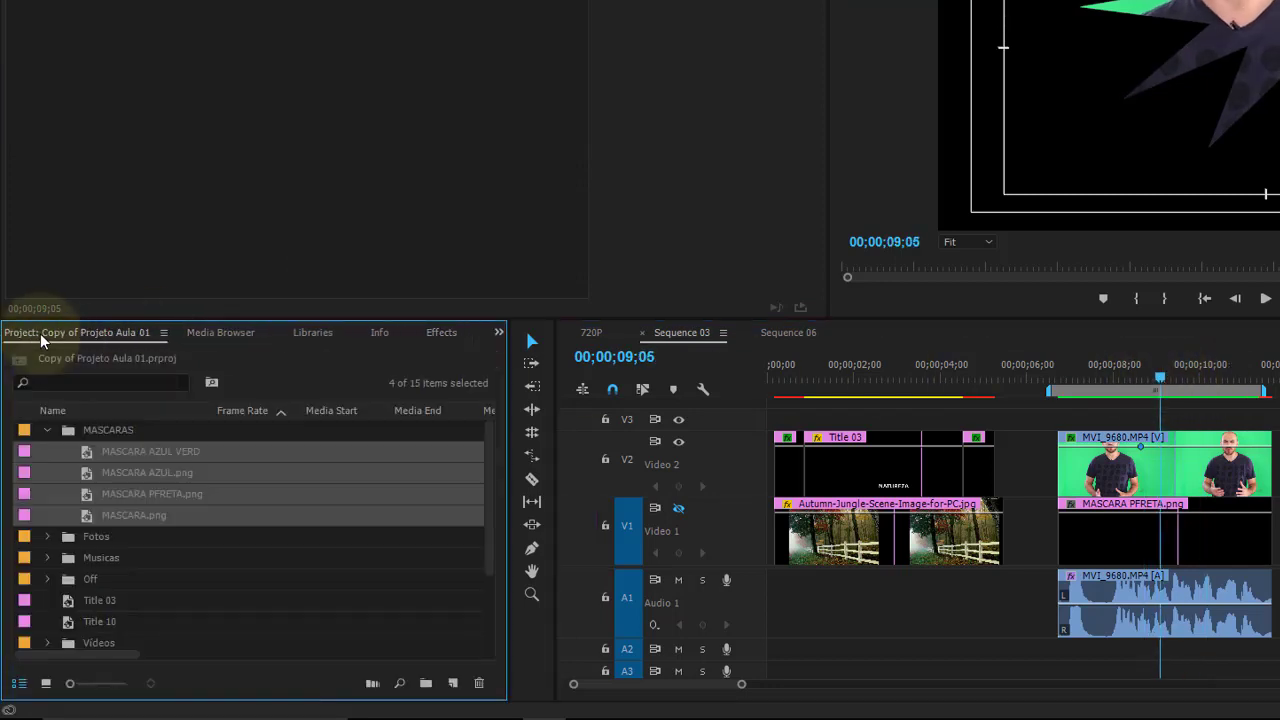
pyautogui.click(255, 579)
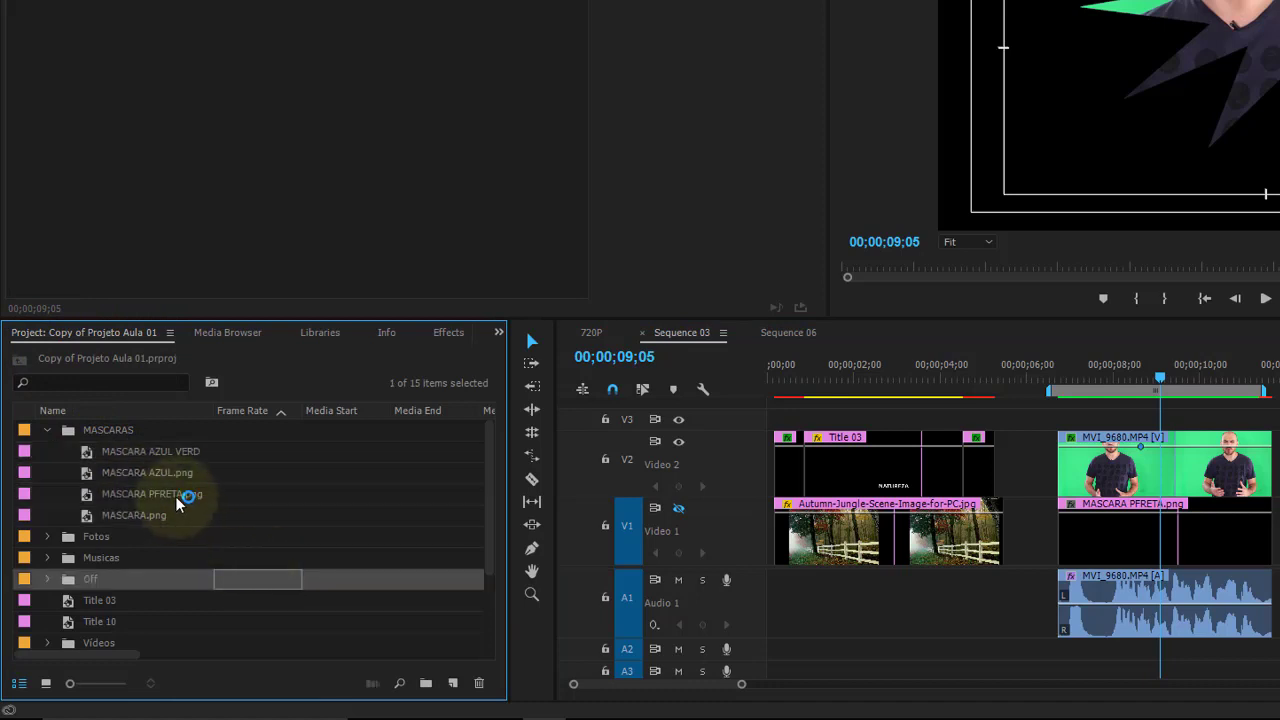
pyautogui.click(173, 494)
pyautogui.click(168, 502)
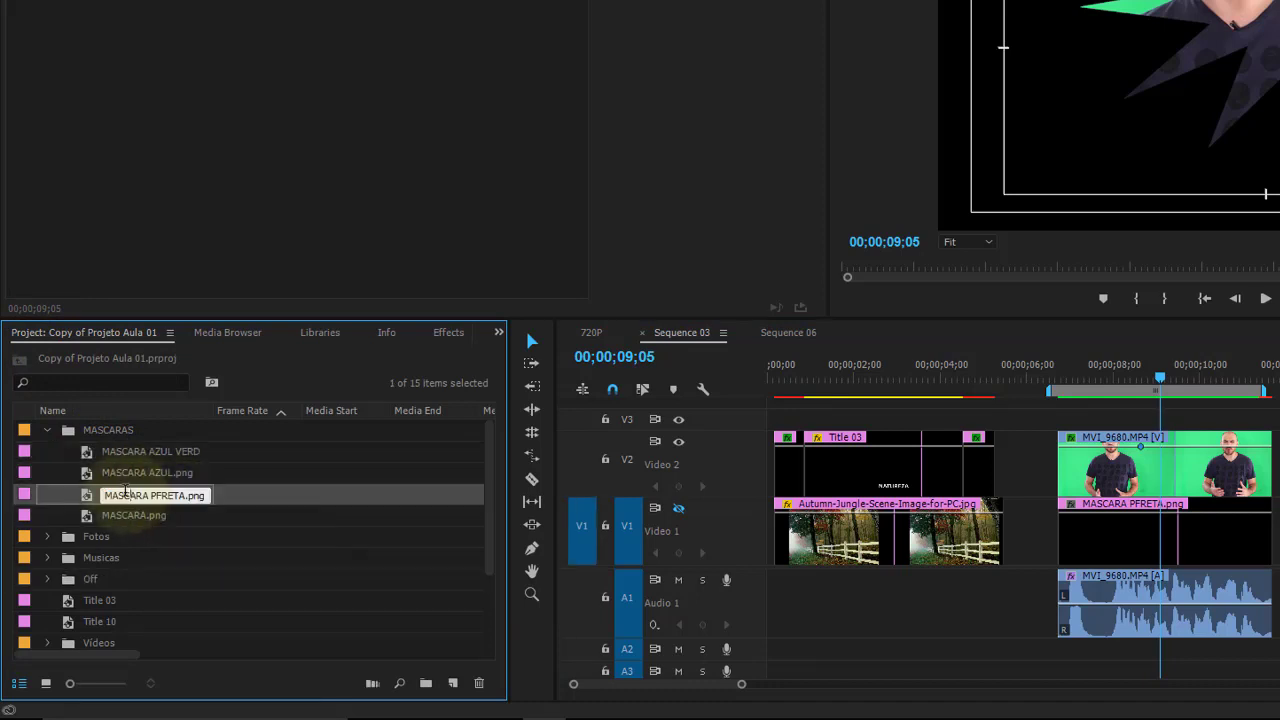
pyautogui.click(90, 498)
pyautogui.doubleClick(90, 498)
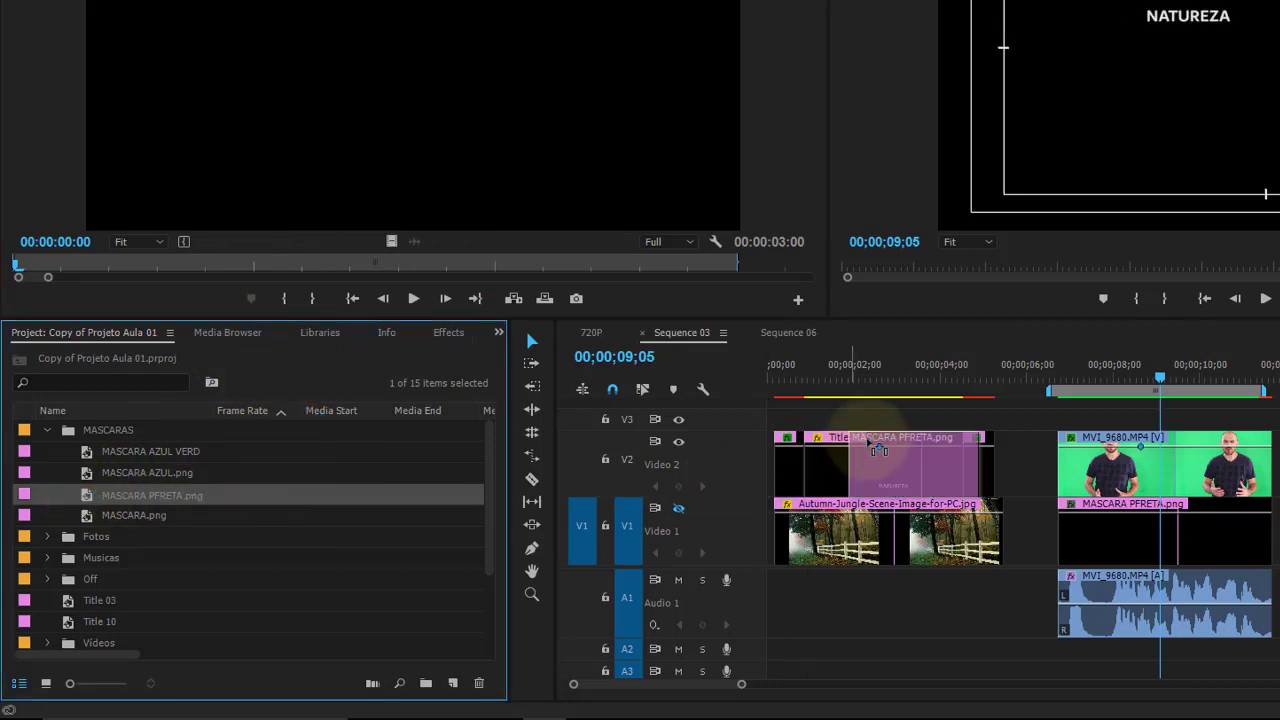
pyautogui.moveTo(88, 498)
pyautogui.mouseDown()
pyautogui.moveTo(900, 415)
pyautogui.moveTo(890, 382)
pyautogui.mouseUp()
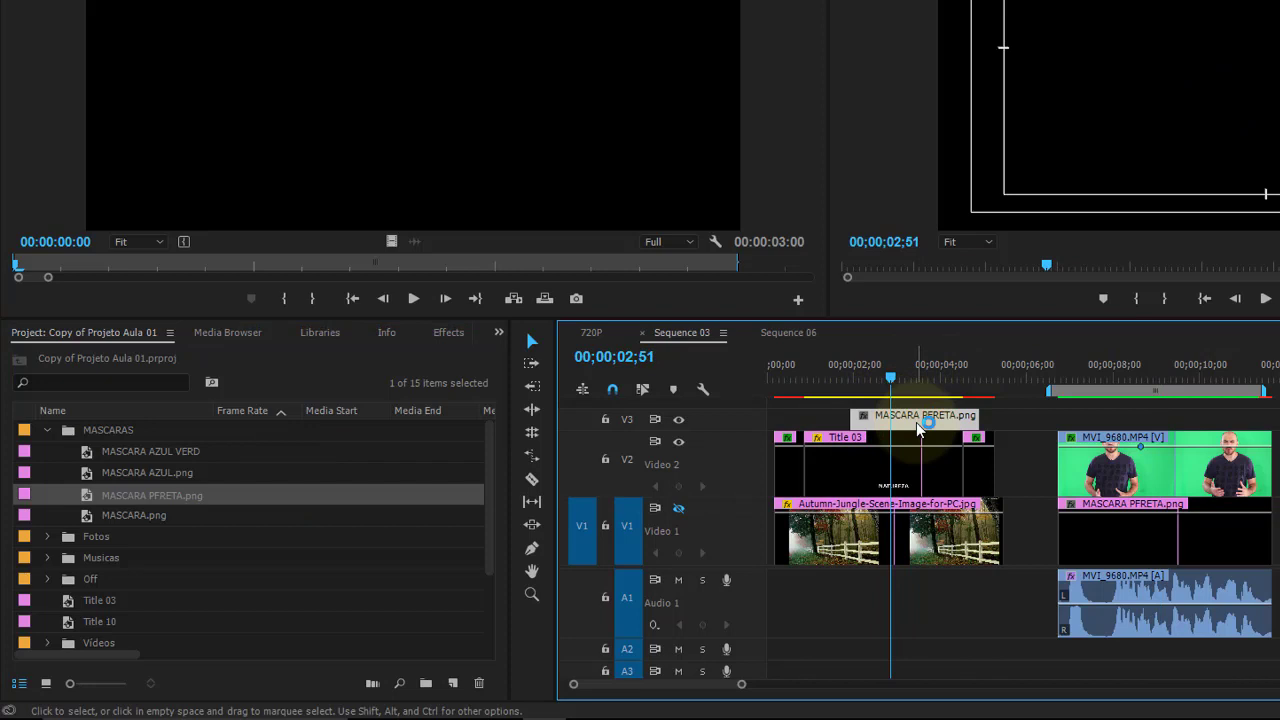
pyautogui.click(588, 703)
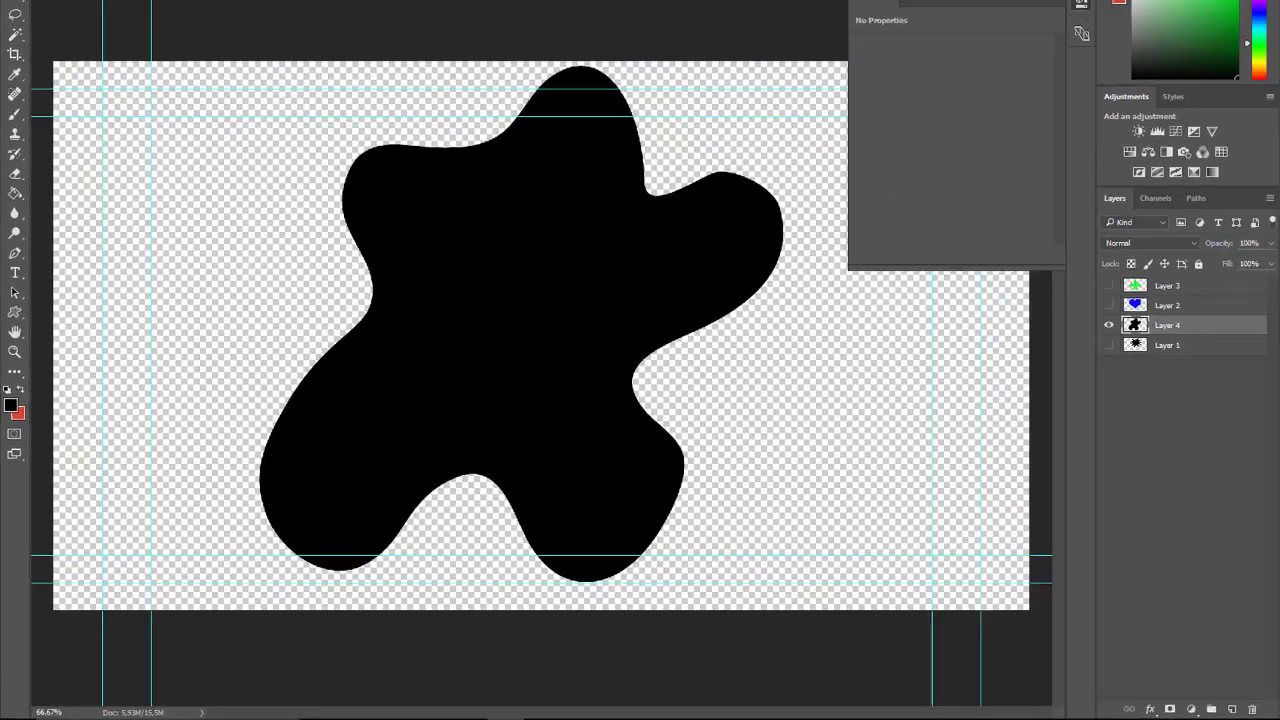
pyautogui.click(37, 8)
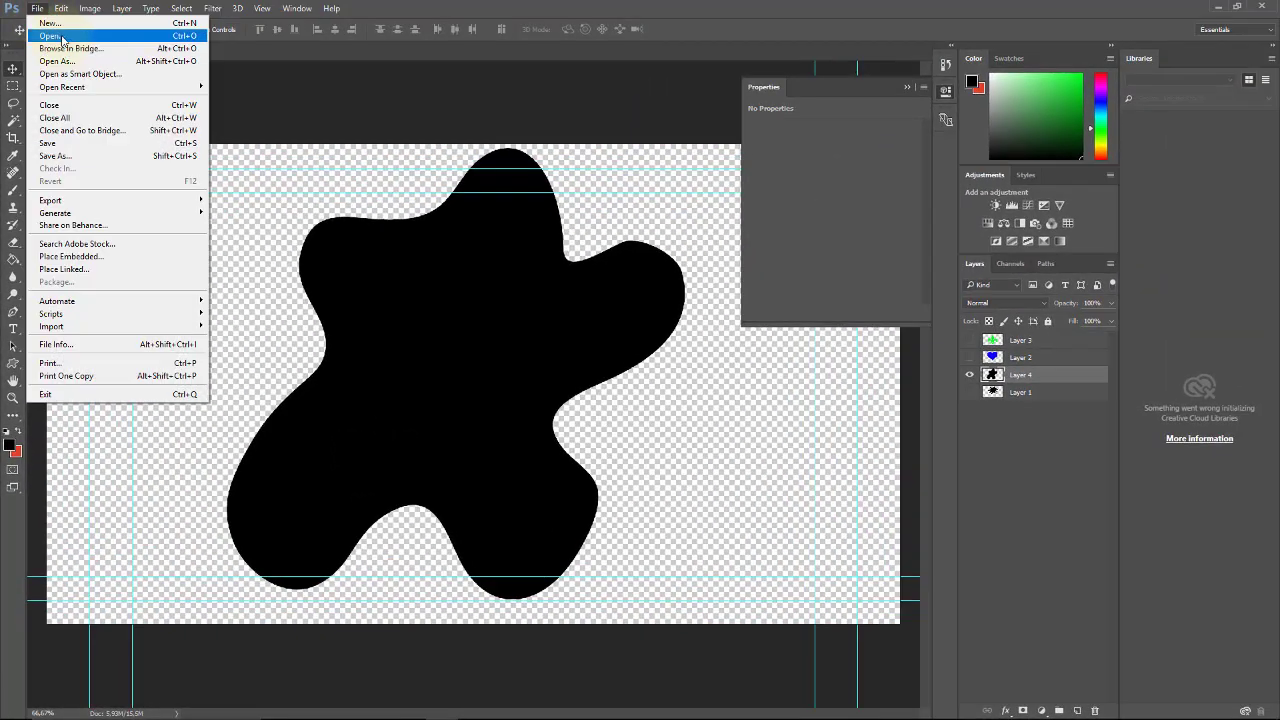
pyautogui.click(50, 36)
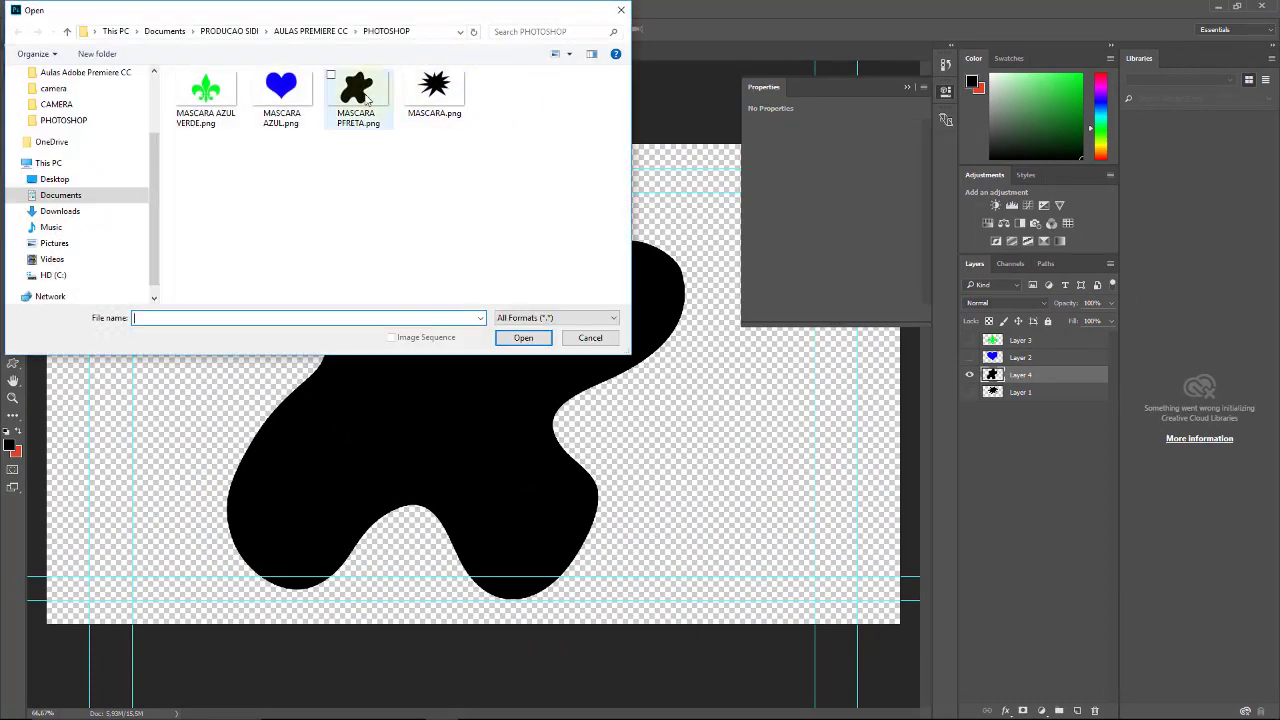
pyautogui.click(367, 99)
pyautogui.click(443, 100)
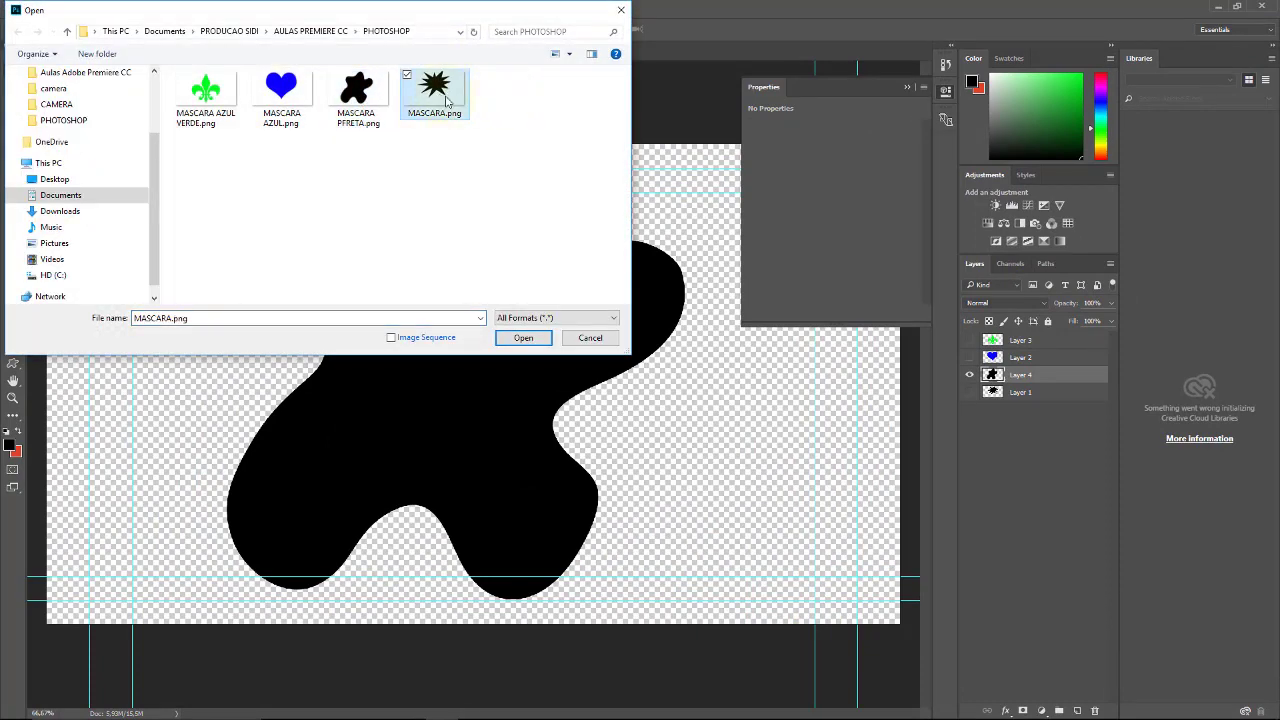
pyautogui.click(603, 341)
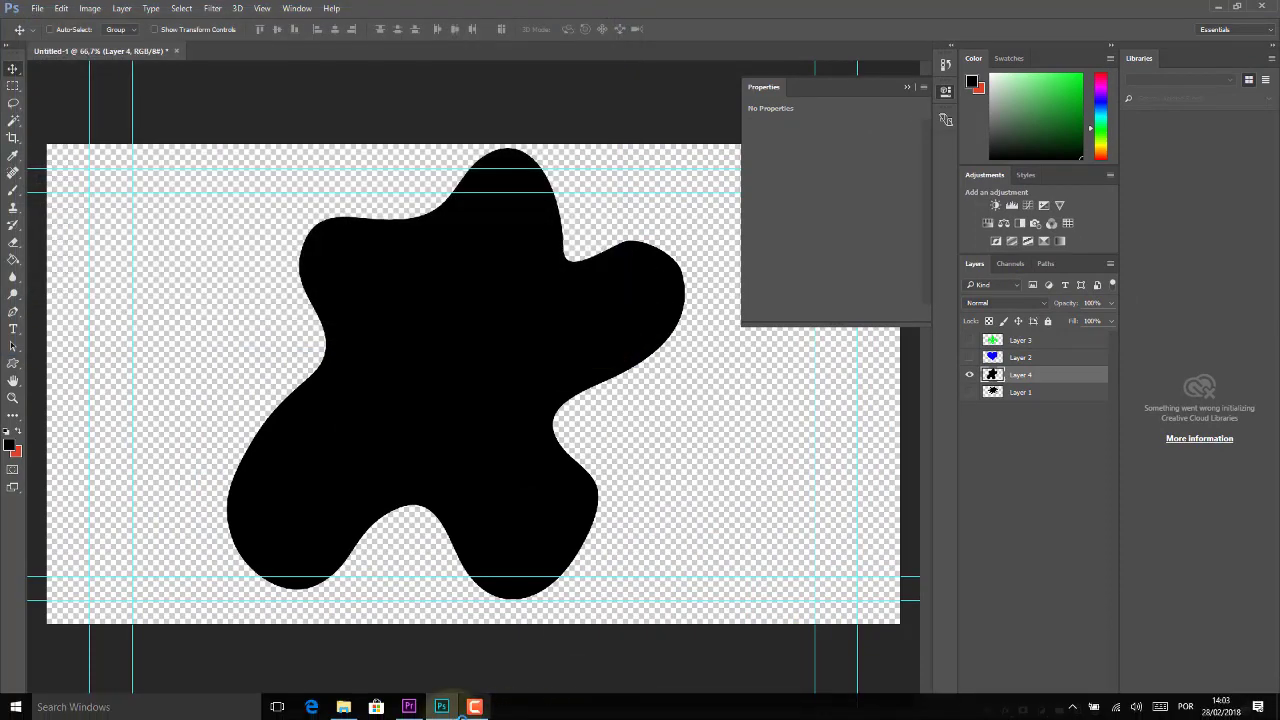
pyautogui.click(409, 706)
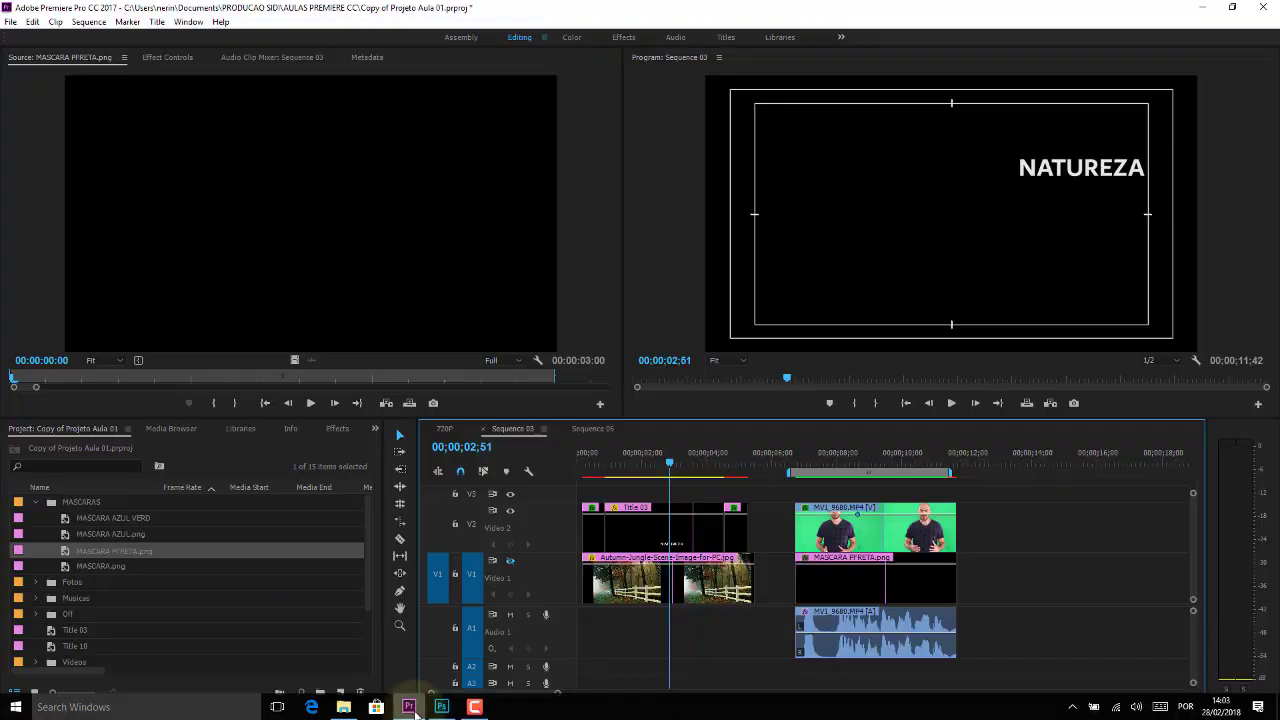
pyautogui.click(851, 461)
pyautogui.moveTo(857, 460); pyautogui.dragTo(860, 455)
# Step: Swap the Video 1 black mask for MASCARA AZUL.png, extended to the MV1 clip's length
pyautogui.click(888, 593)
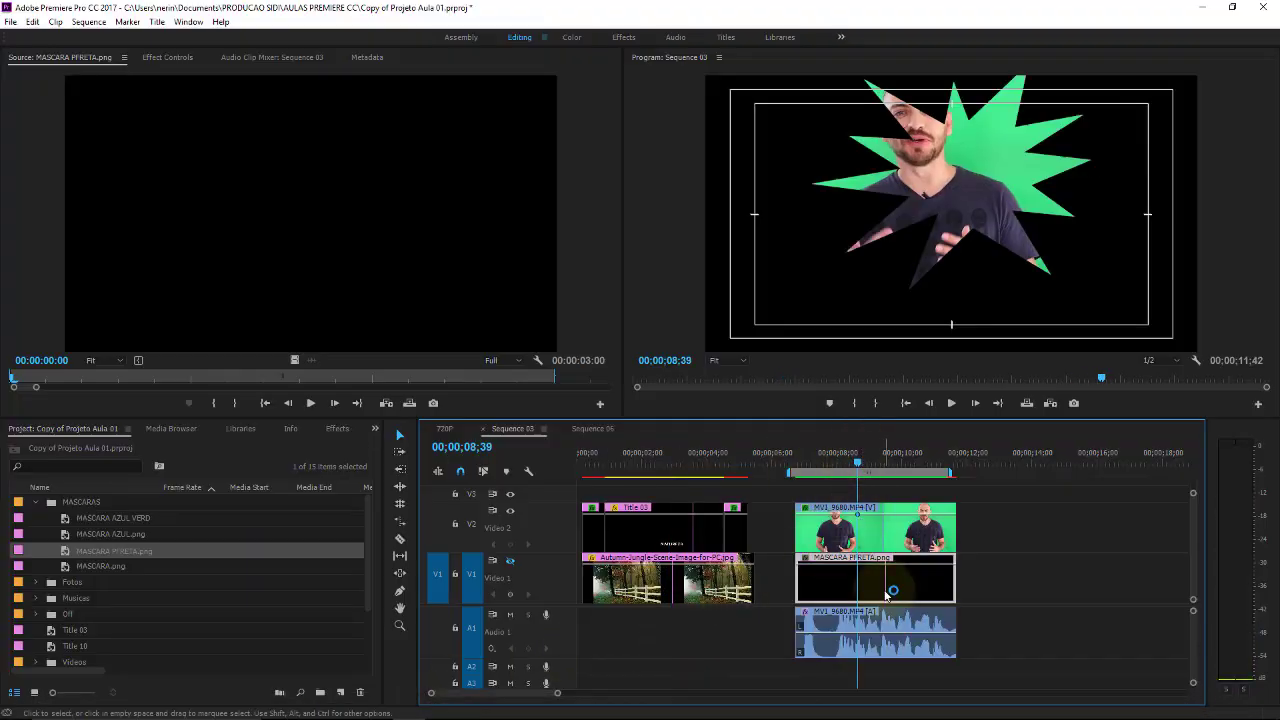
pyautogui.press('Delete')
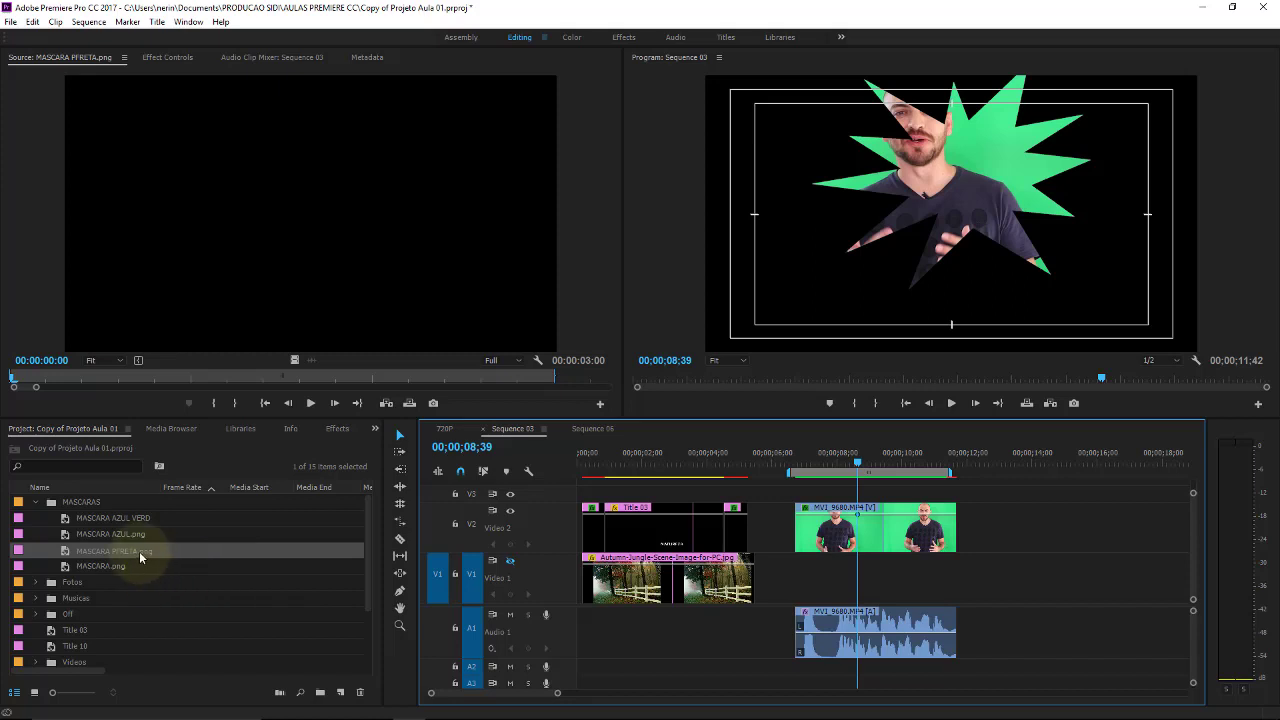
pyautogui.moveTo(100, 566)
pyautogui.mouseDown()
pyautogui.moveTo(843, 575)
pyautogui.moveTo(123, 543)
pyautogui.mouseUp()
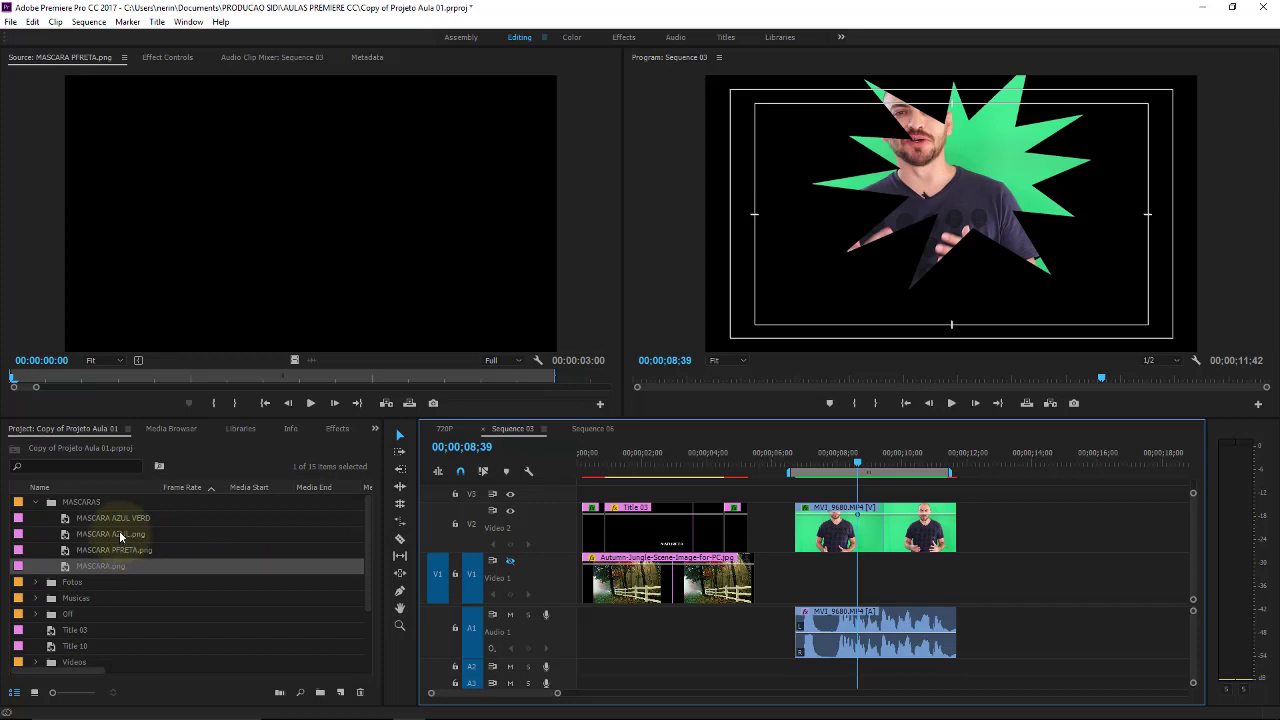
pyautogui.moveTo(137, 540); pyautogui.dragTo(92, 537)
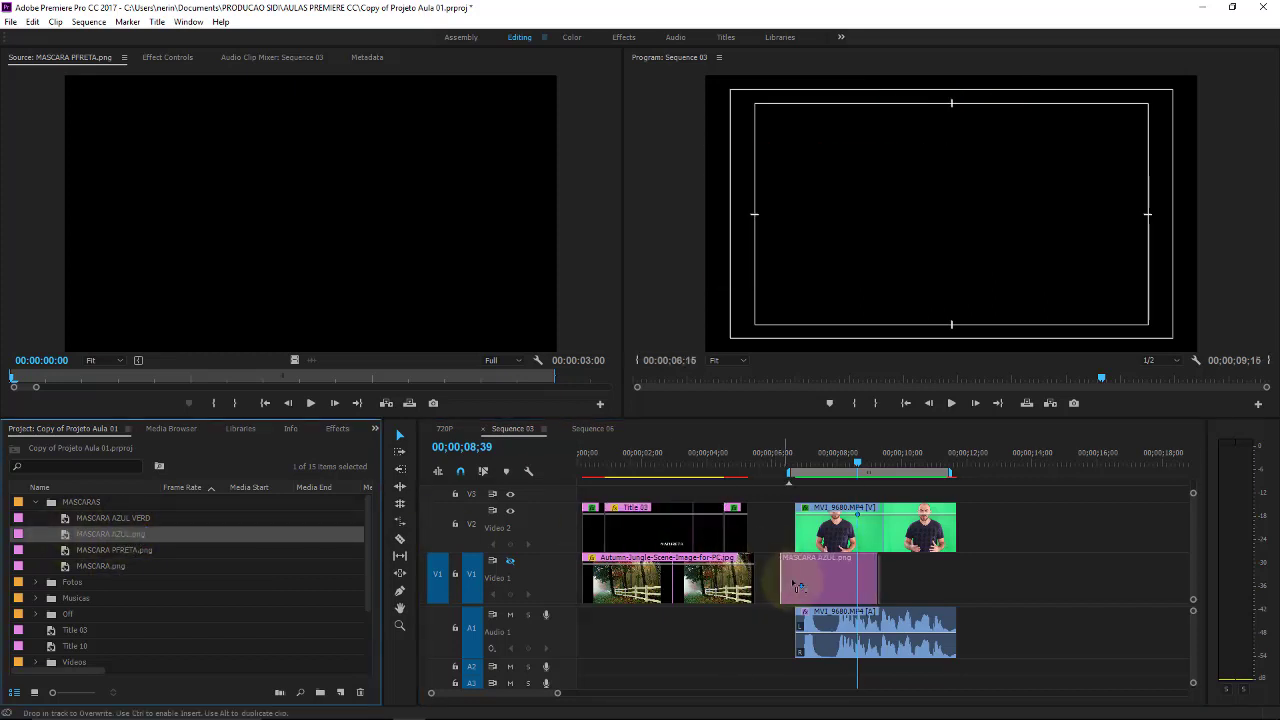
pyautogui.moveTo(72, 540); pyautogui.dragTo(800, 577)
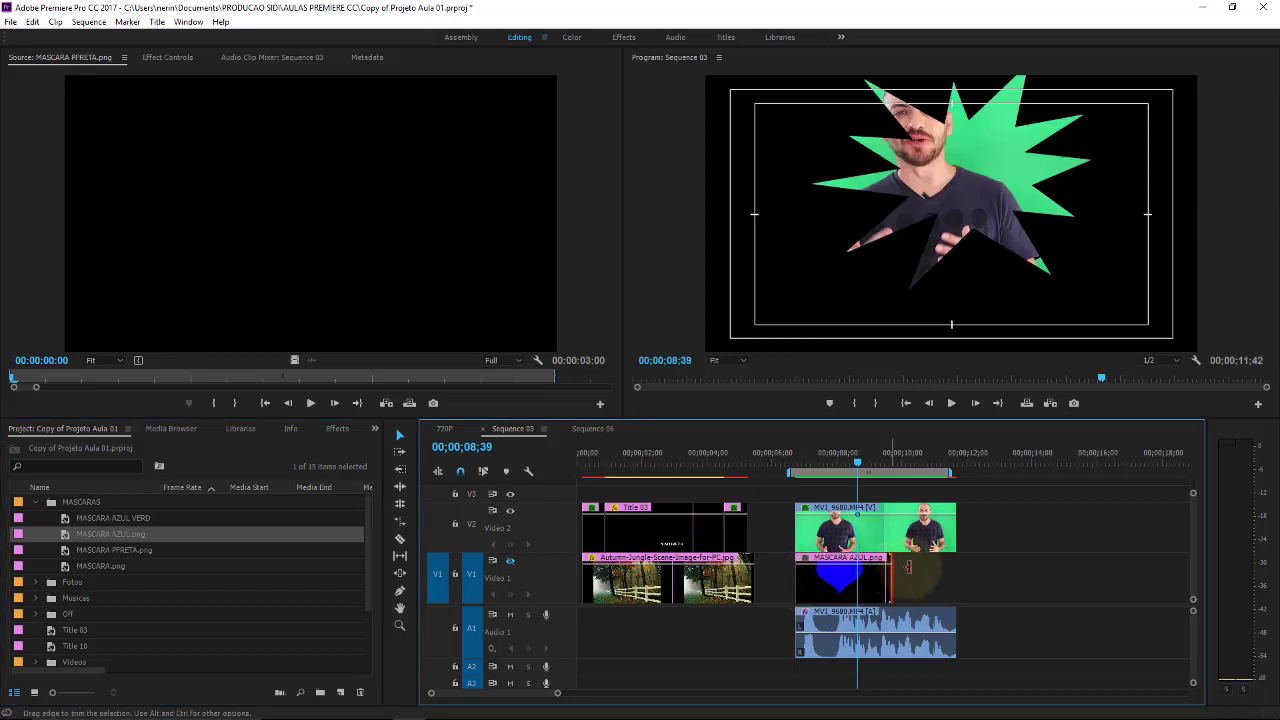
pyautogui.moveTo(906, 567); pyautogui.dragTo(956, 567)
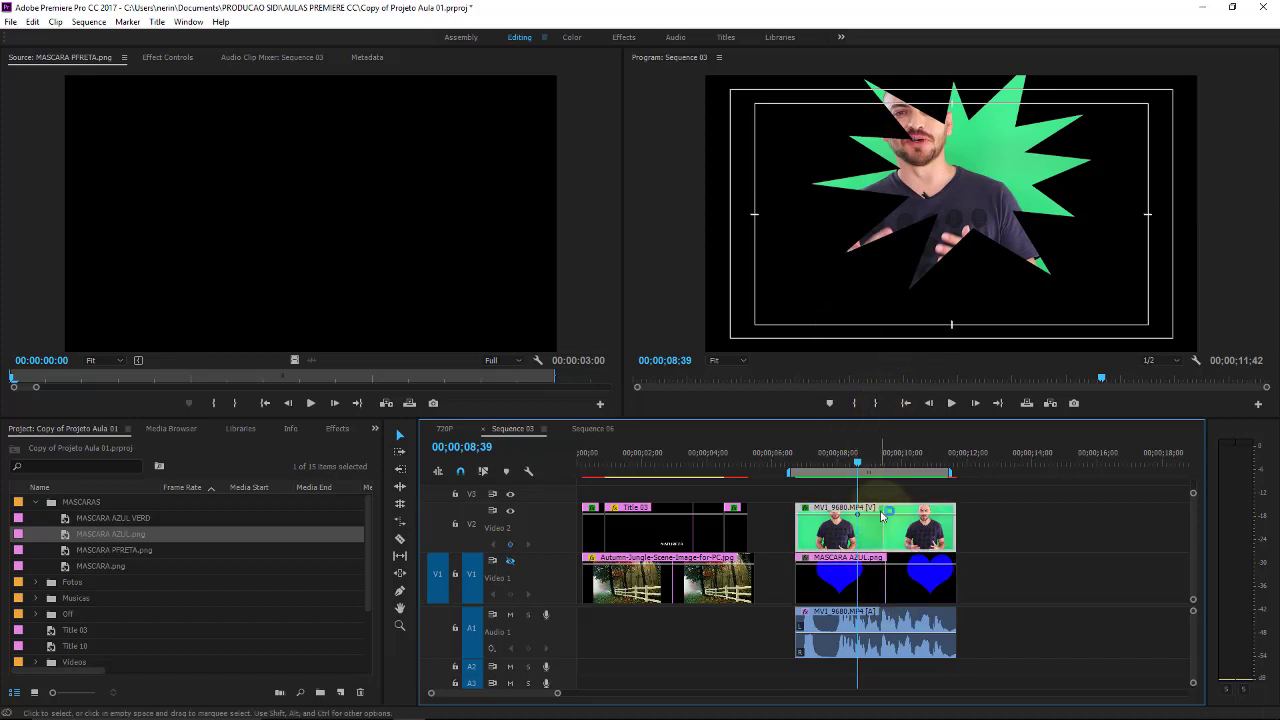
# Step: Set the talking head's Set Matte to Blue Channel and scrub to check the heart framing
pyautogui.click(166, 57)
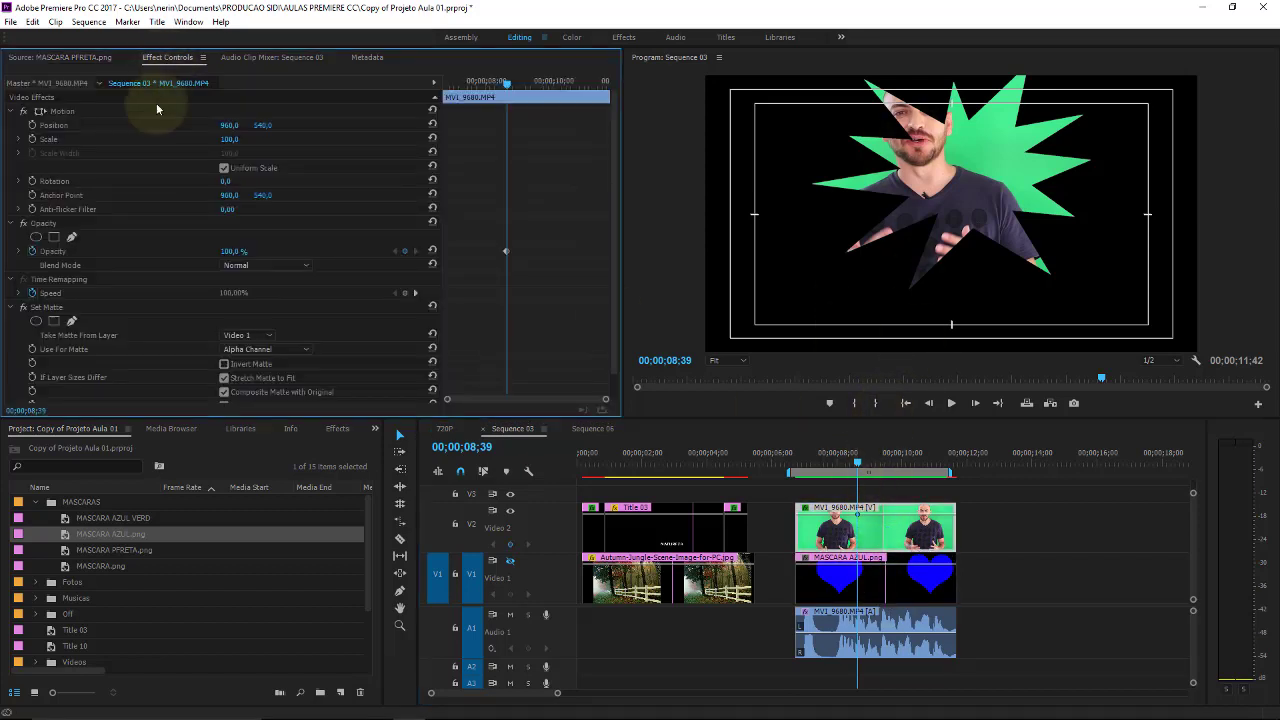
pyautogui.click(282, 352)
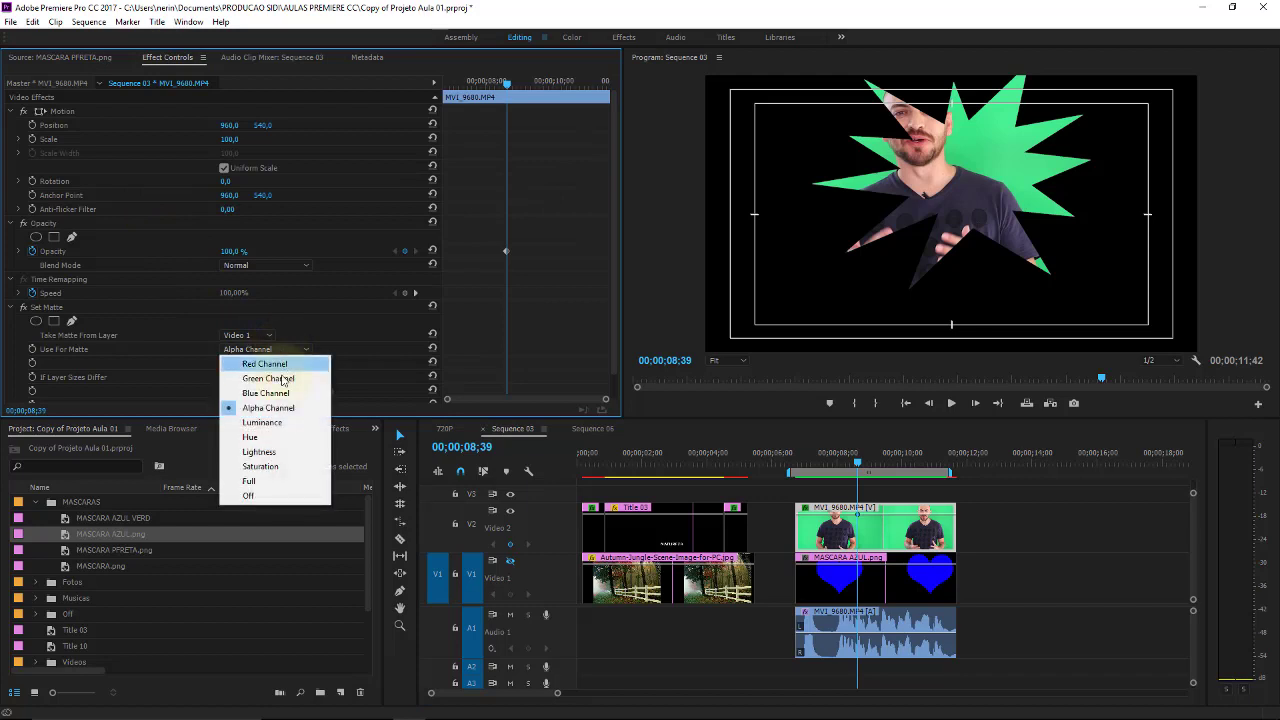
pyautogui.click(286, 397)
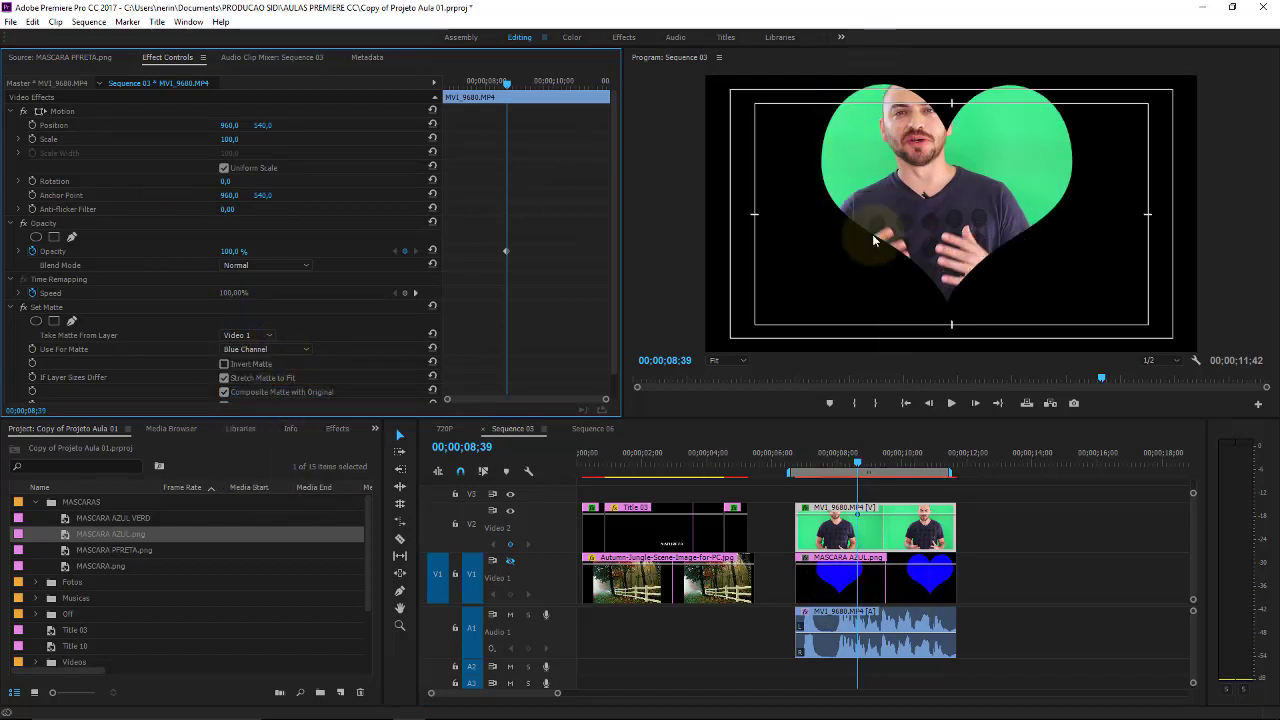
pyautogui.moveTo(841, 459); pyautogui.dragTo(893, 459)
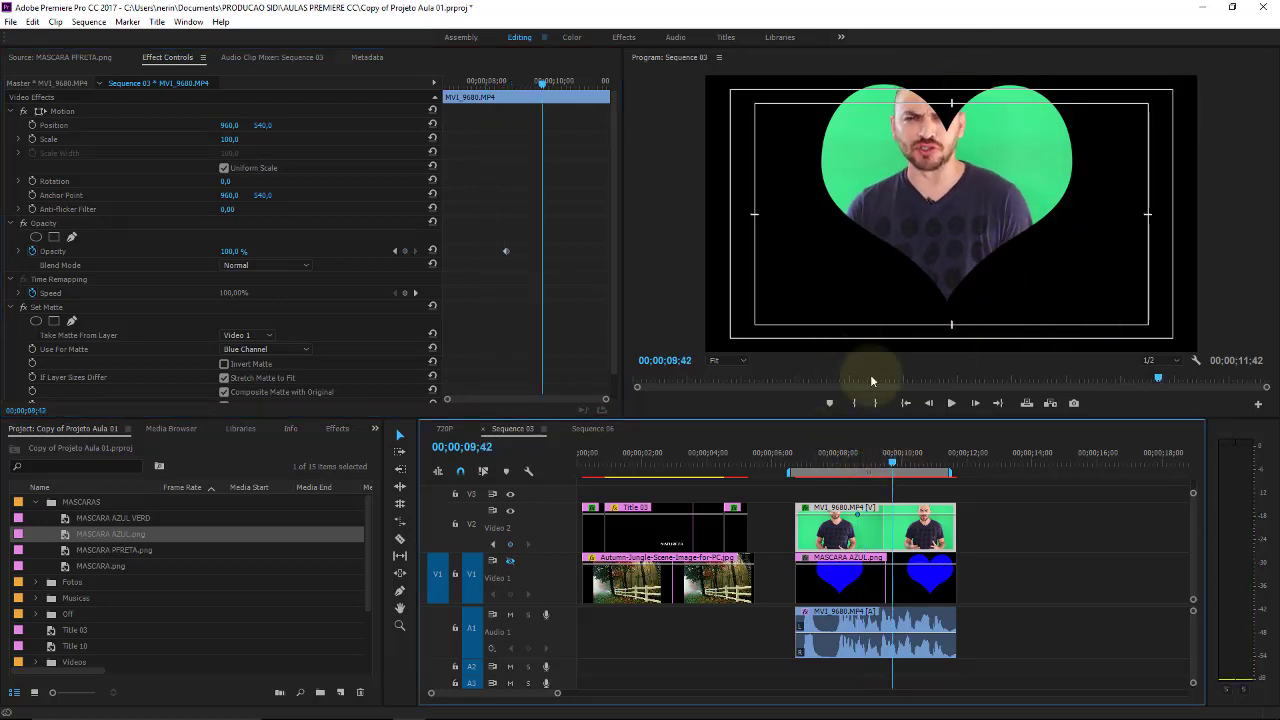
pyautogui.moveTo(1036, 505); pyautogui.dragTo(804, 598)
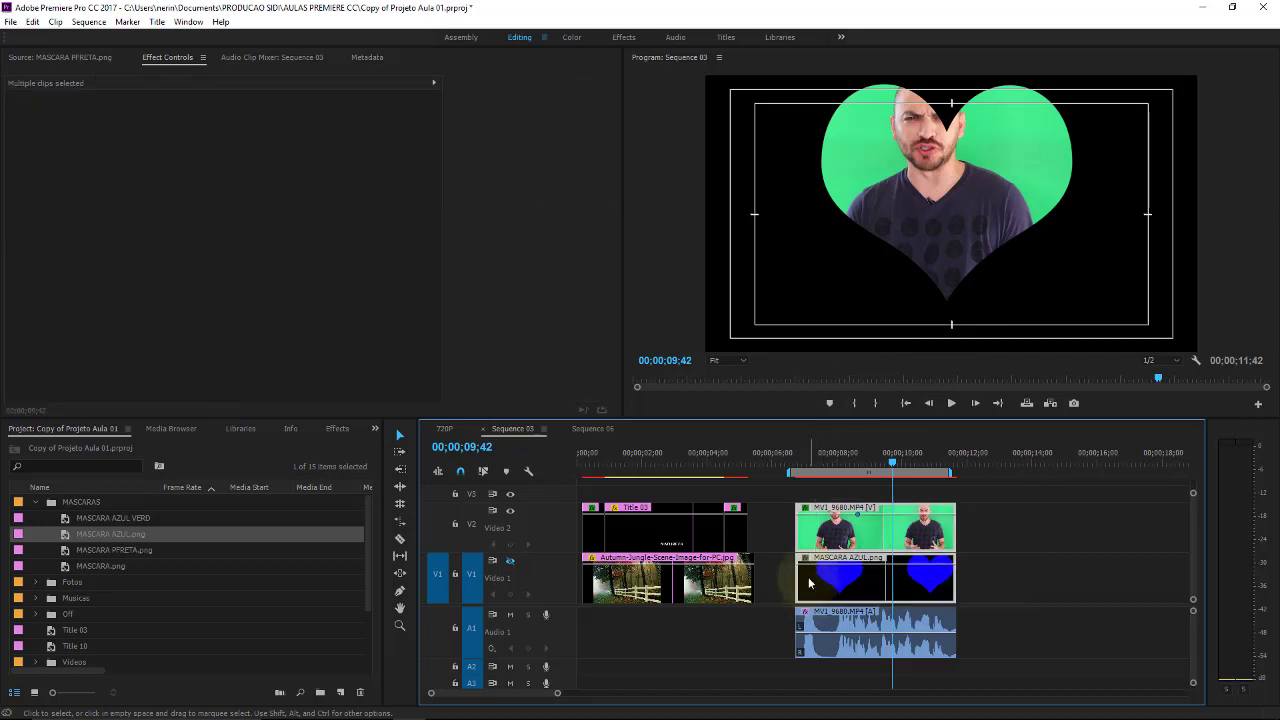
# Step: Move the talking-head and heart clips up to Video 3 and Video 2
pyautogui.moveTo(832, 507)
pyautogui.mouseDown()
pyautogui.moveTo(820, 507)
pyautogui.moveTo(828, 491)
pyautogui.mouseUp()
pyautogui.click(860, 590)
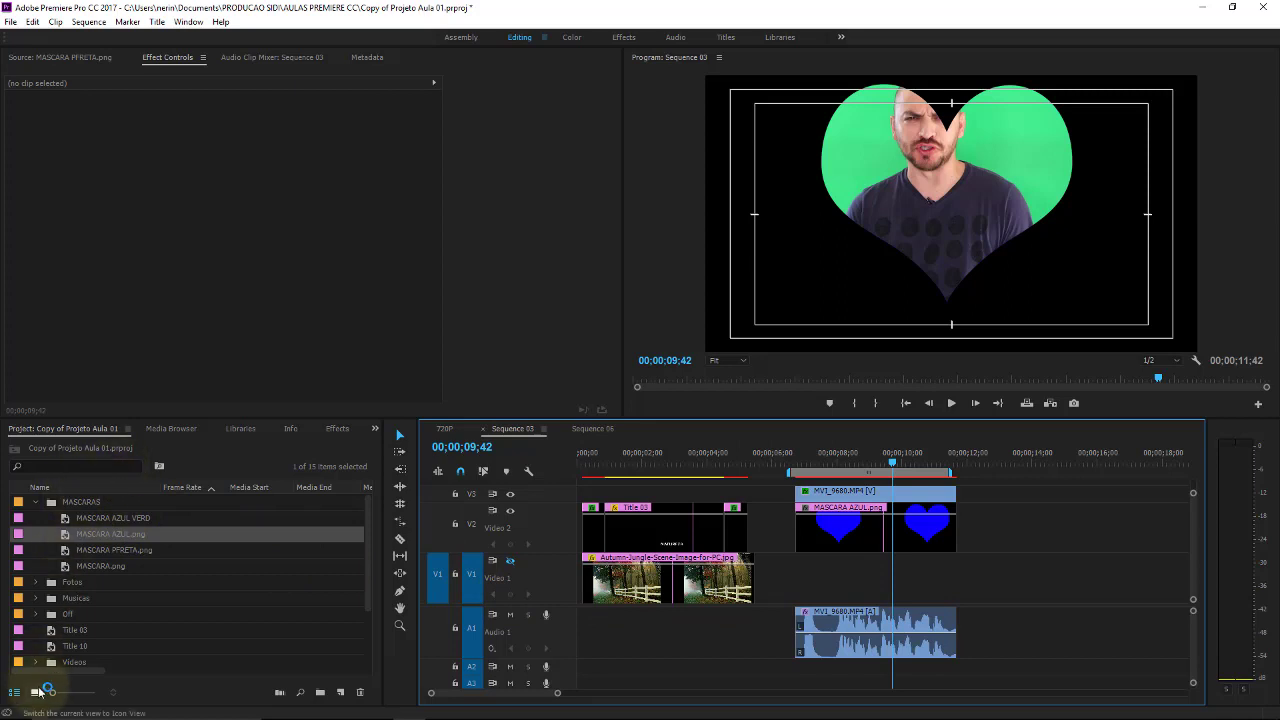
pyautogui.click(34, 692)
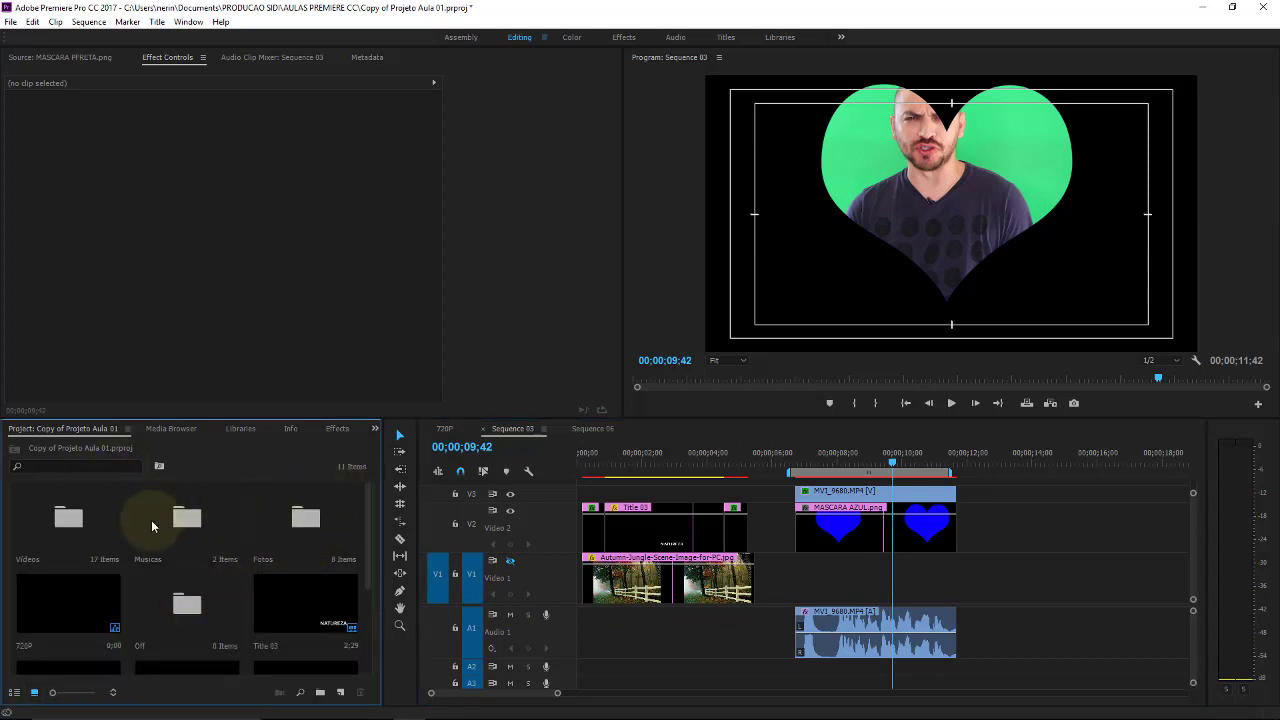
# Step: Place the aerial city clip DJI_0017.MP4 from the Videos bin onto Video 1
pyautogui.doubleClick(78, 528)
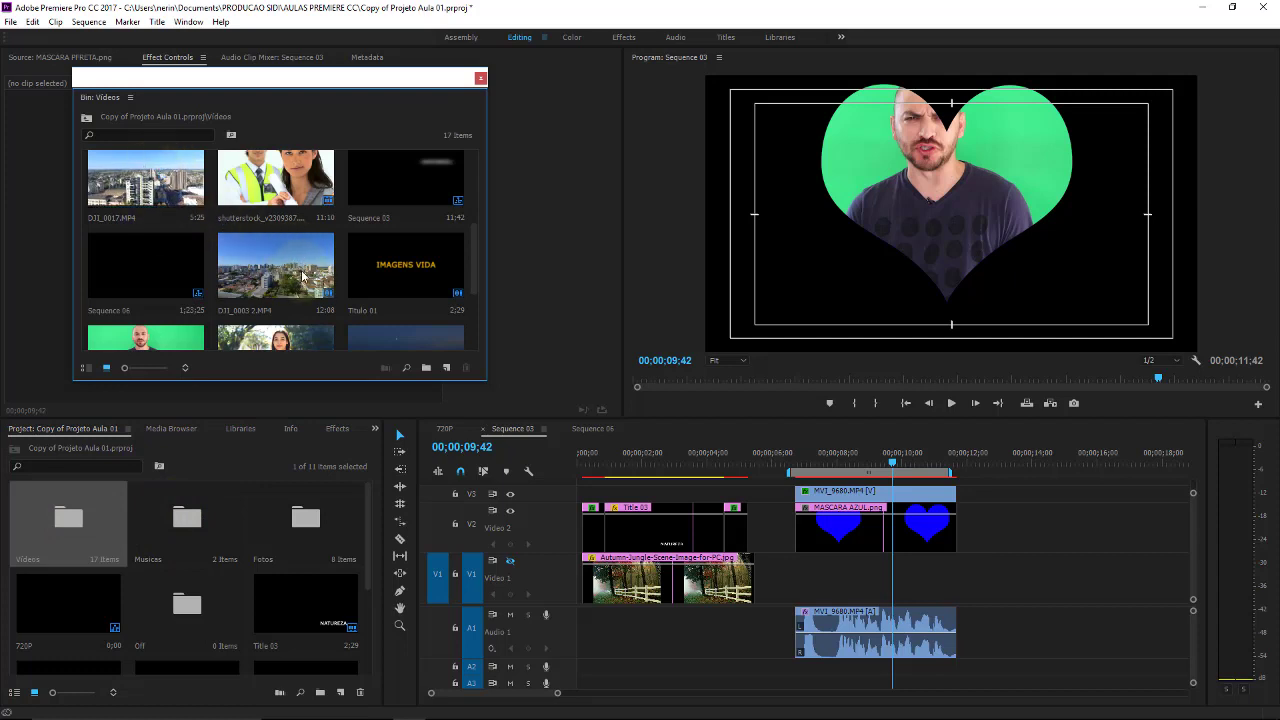
pyautogui.click(145, 178)
pyautogui.click(715, 441)
pyautogui.moveTo(715, 441); pyautogui.dragTo(808, 585)
pyautogui.click(873, 454)
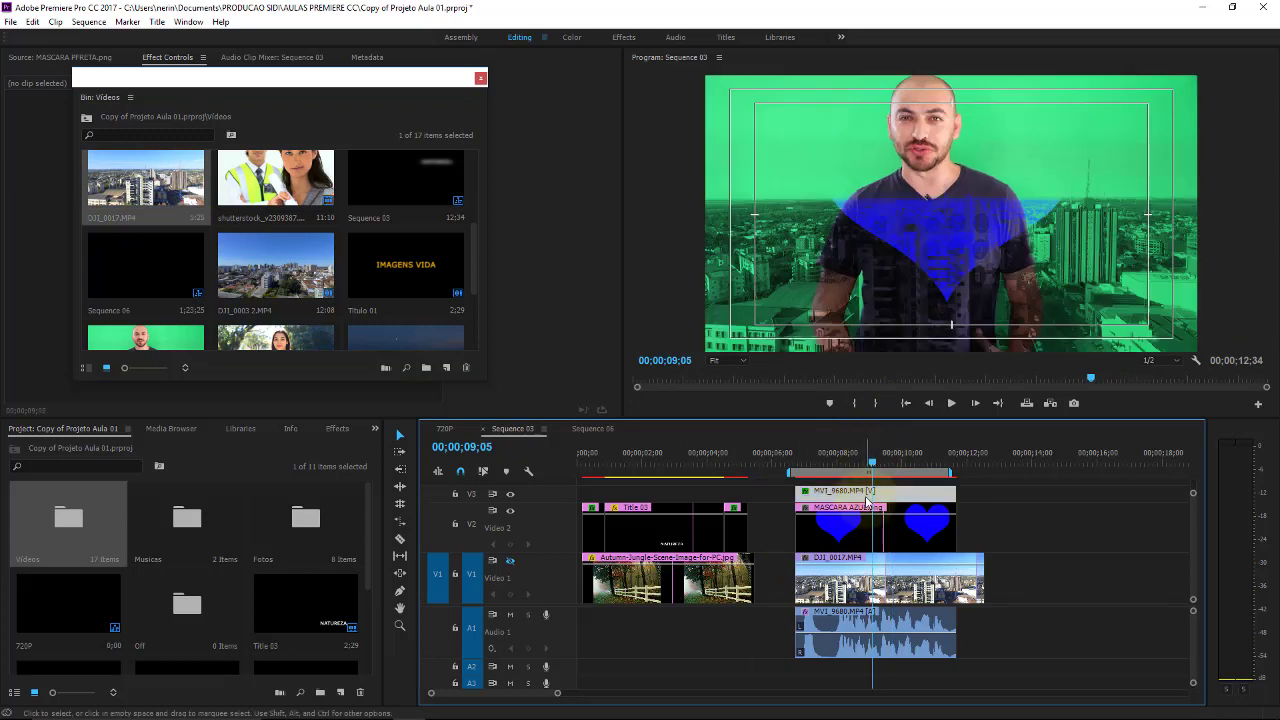
pyautogui.click(868, 498)
pyautogui.click(512, 88)
pyautogui.click(480, 79)
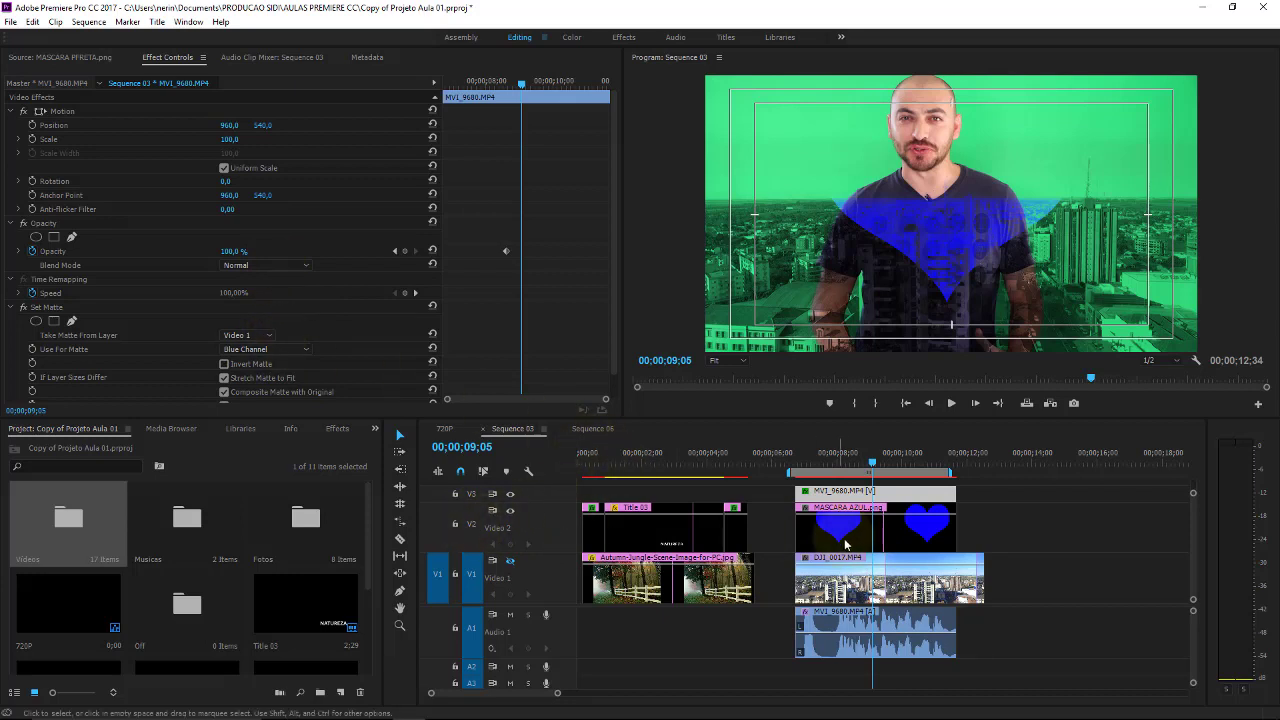
# Step: Set Take Matte From Layer to Video 2, then scrub and inspect each stacked clip
pyautogui.click(266, 338)
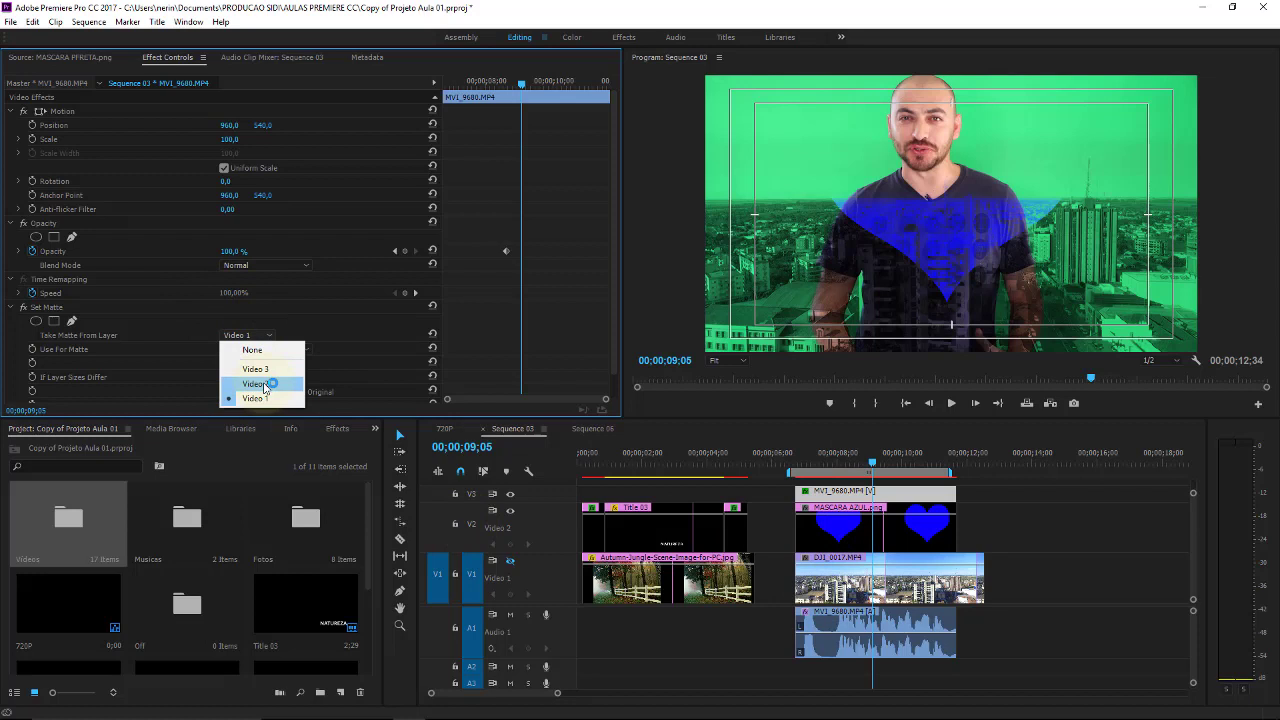
pyautogui.click(264, 387)
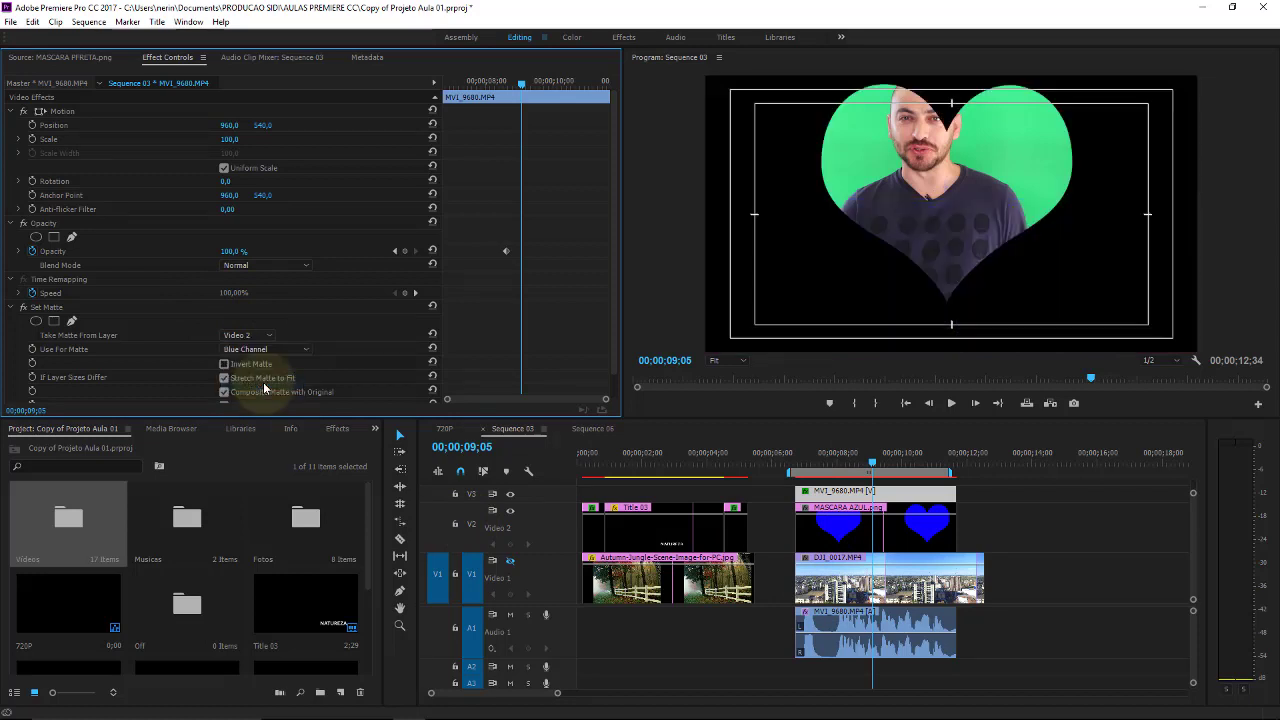
pyautogui.click(846, 462)
pyautogui.moveTo(853, 462); pyautogui.dragTo(878, 463)
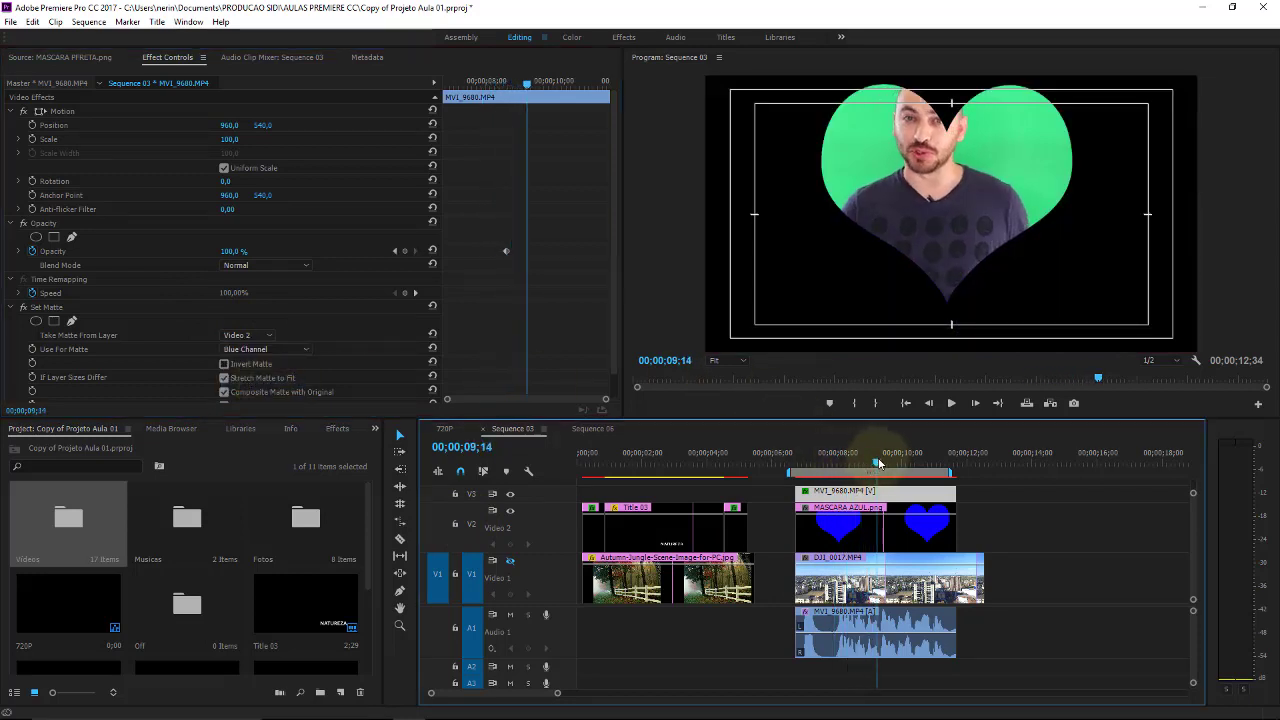
pyautogui.click(1035, 490)
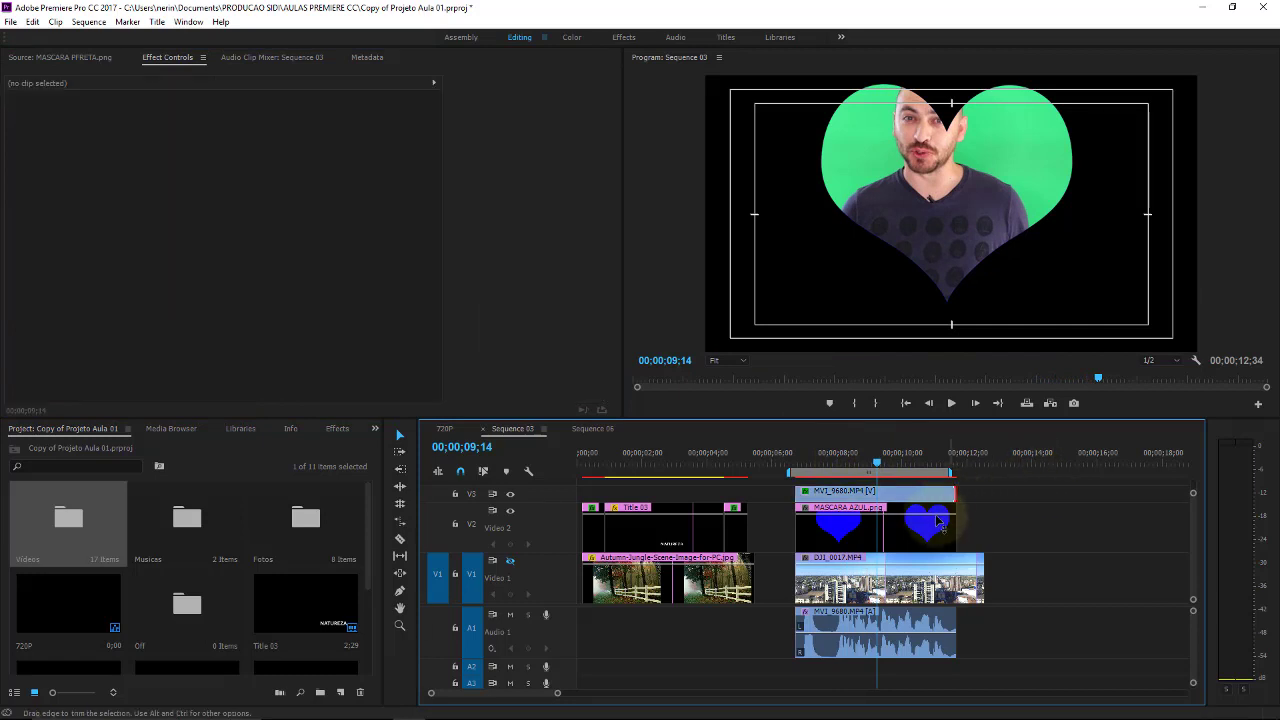
pyautogui.click(910, 498)
pyautogui.click(898, 524)
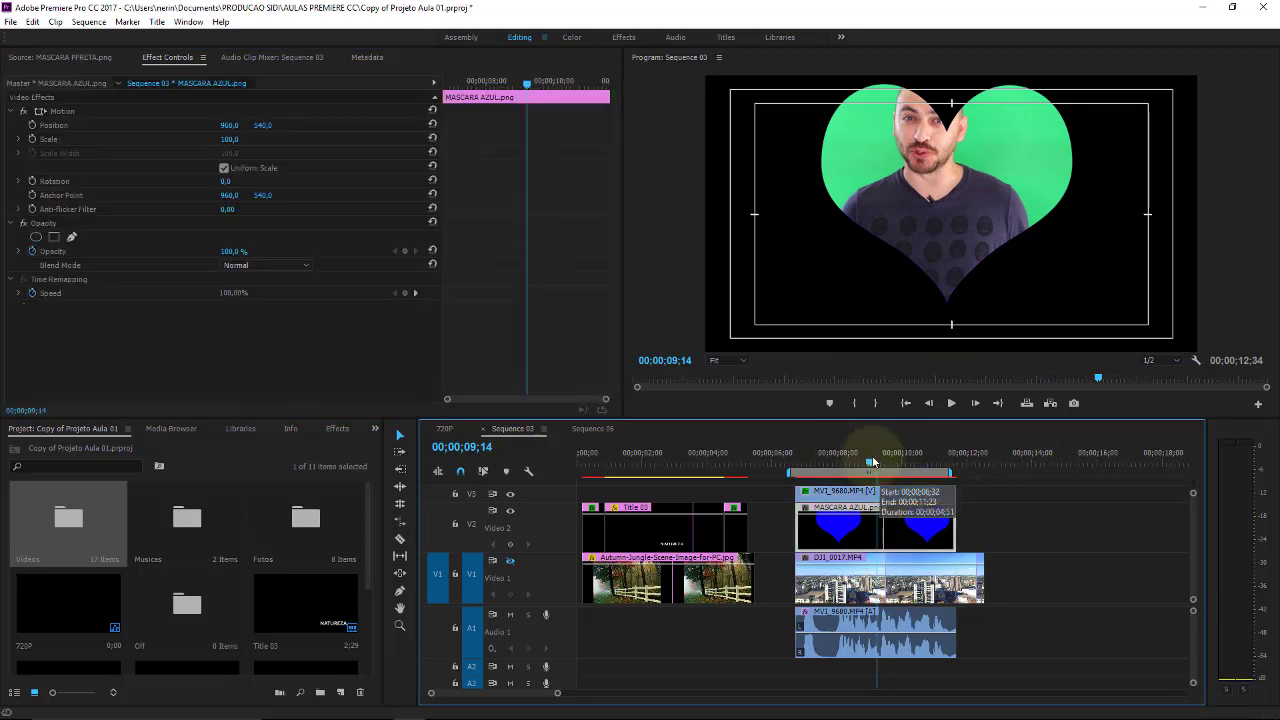
pyautogui.click(873, 462)
pyautogui.click(902, 587)
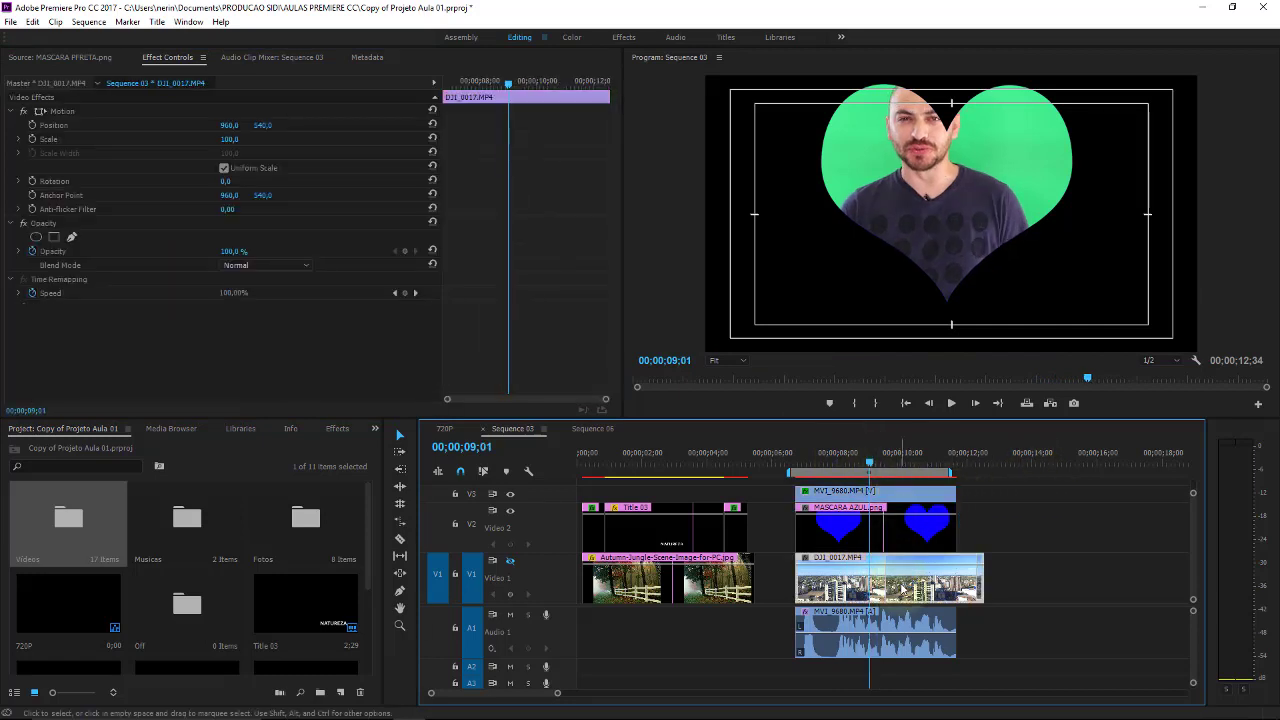
pyautogui.moveTo(873, 460)
pyautogui.mouseDown()
pyautogui.moveTo(910, 461)
pyautogui.moveTo(887, 467)
pyautogui.mouseUp()
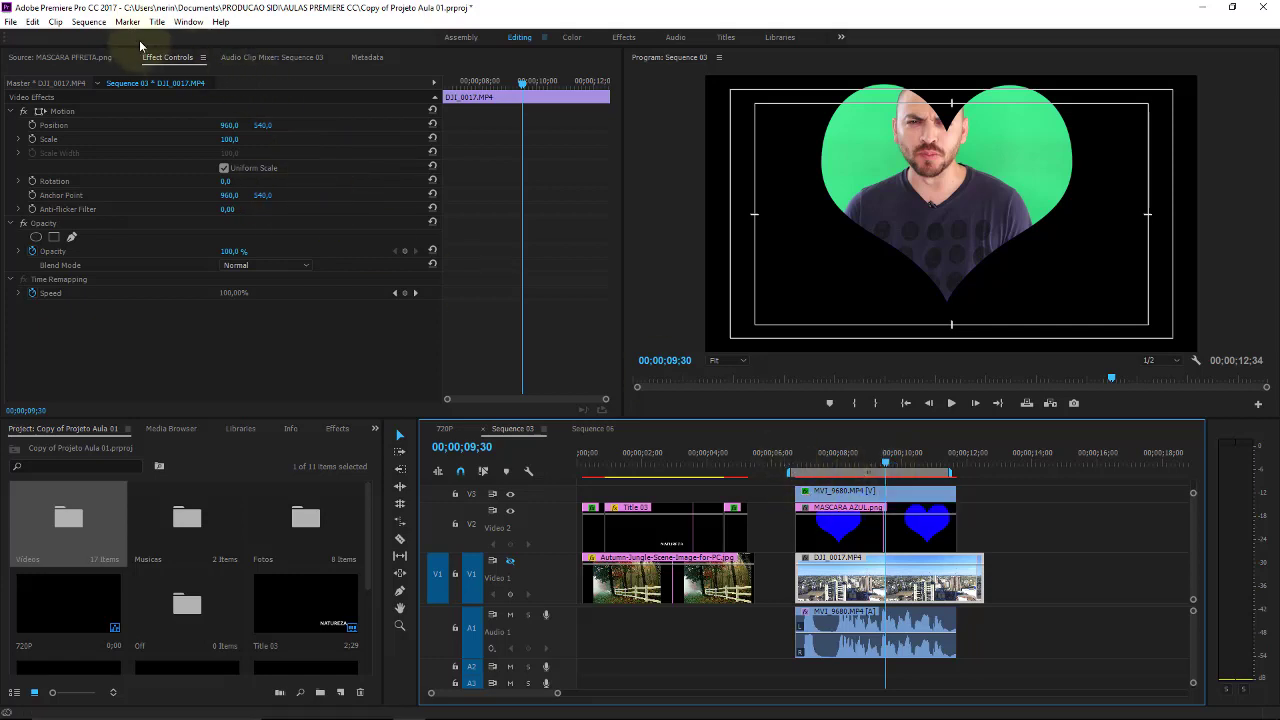
# Step: Render the sequence with Sequence > Render In to Out
pyautogui.click(90, 24)
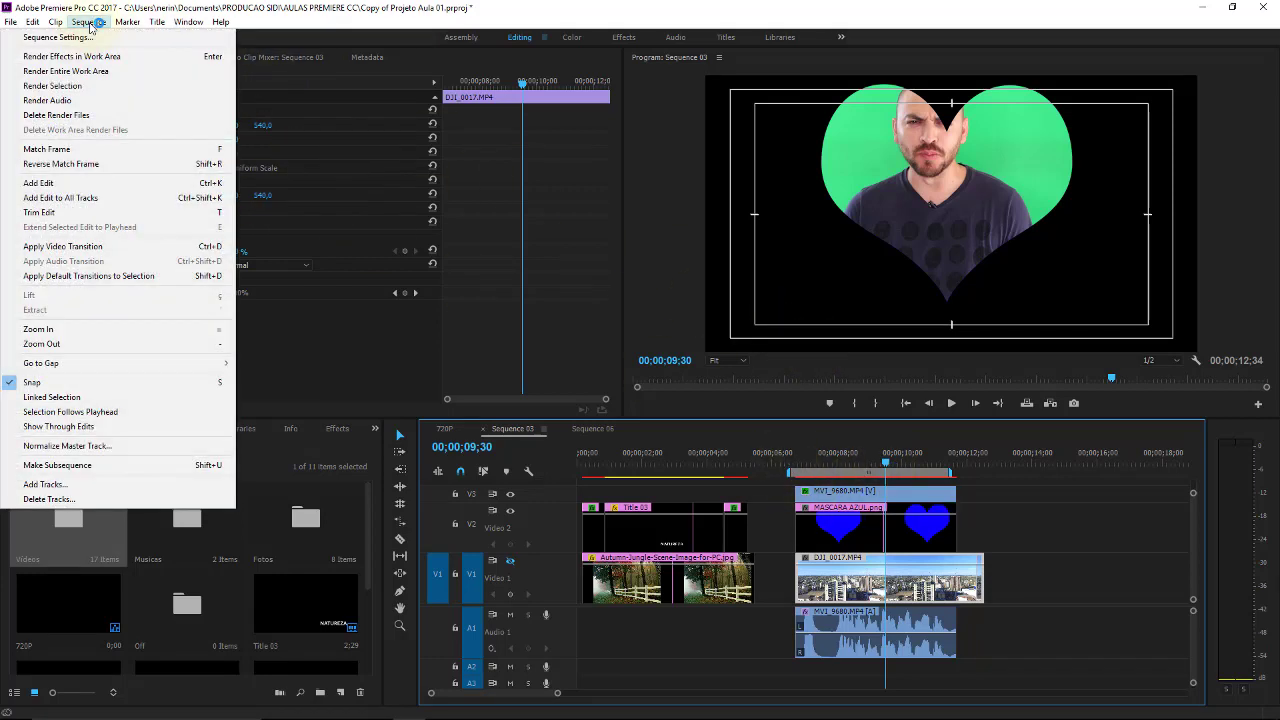
pyautogui.click(120, 72)
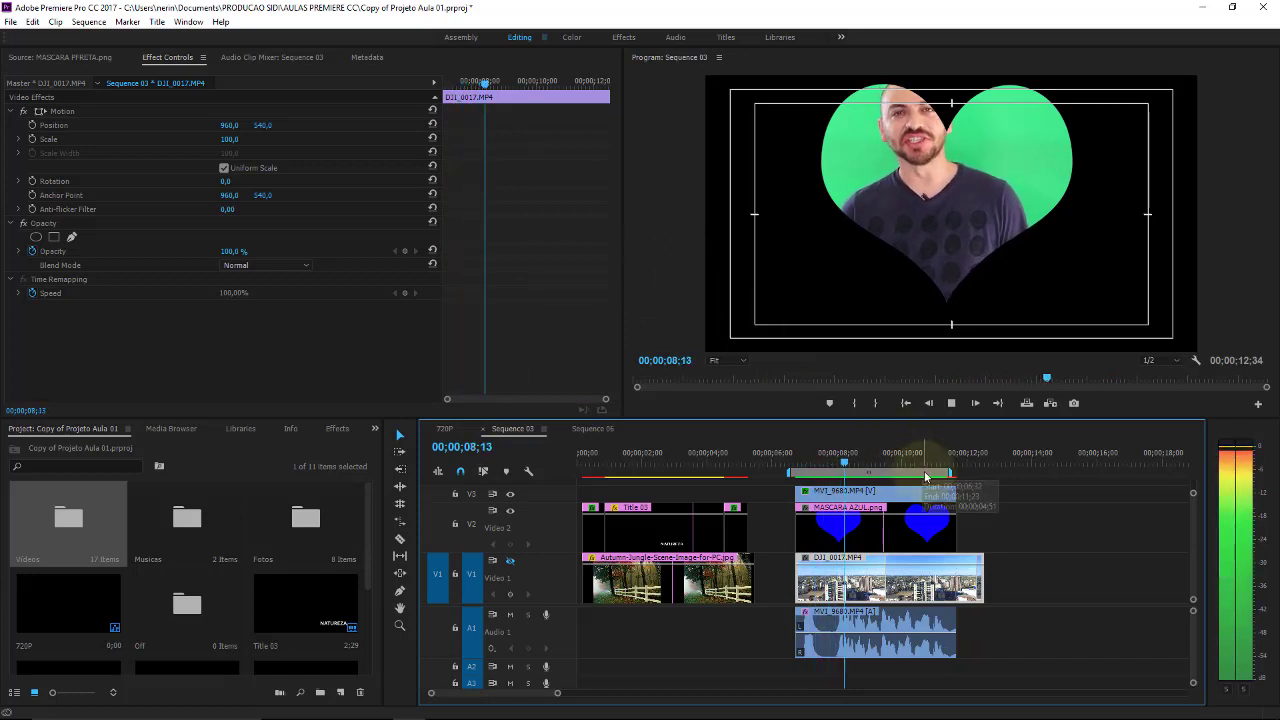
# Step: Stop playback, enable Video 1 track output, and move the playhead back to about 07;40
pyautogui.press('space')
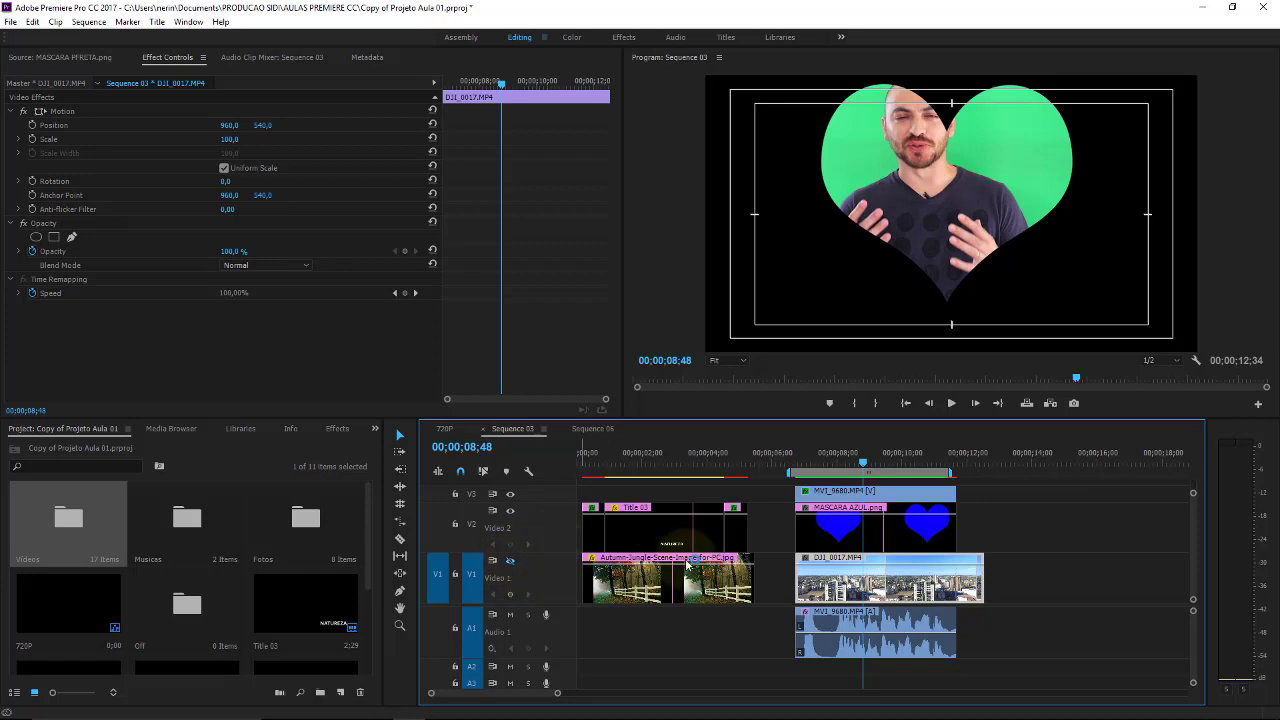
pyautogui.click(510, 562)
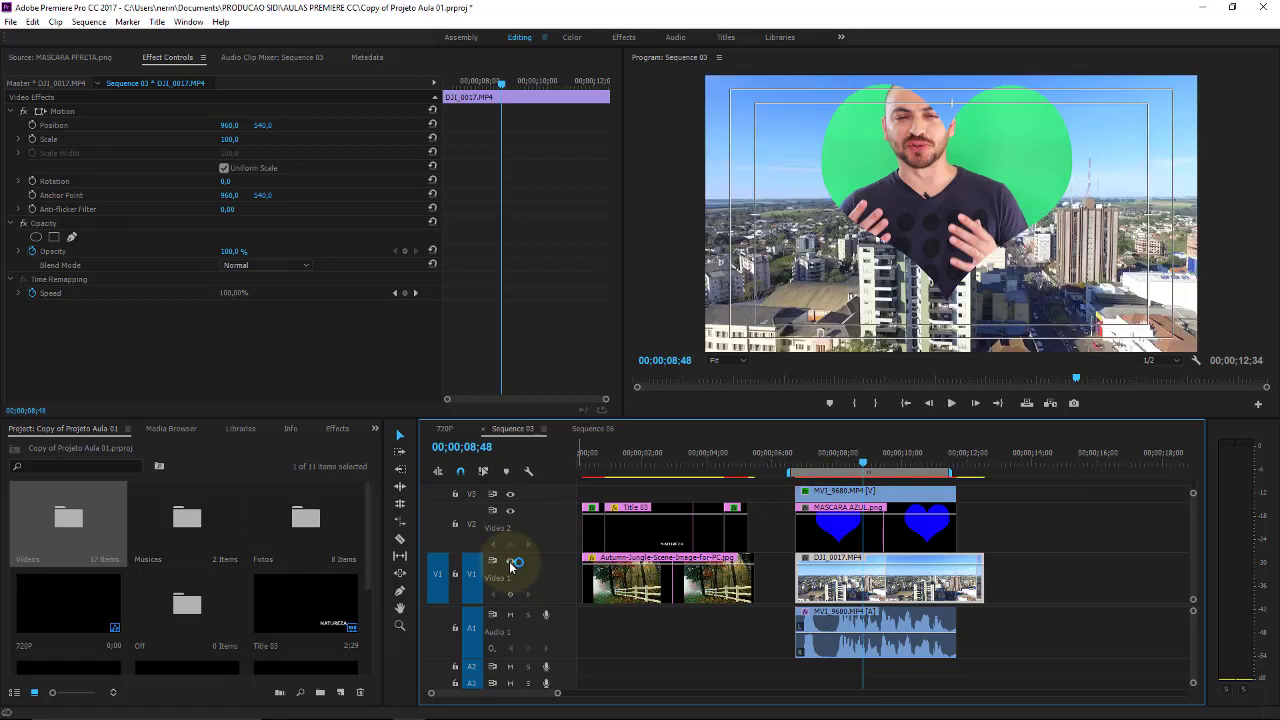
pyautogui.click(828, 456)
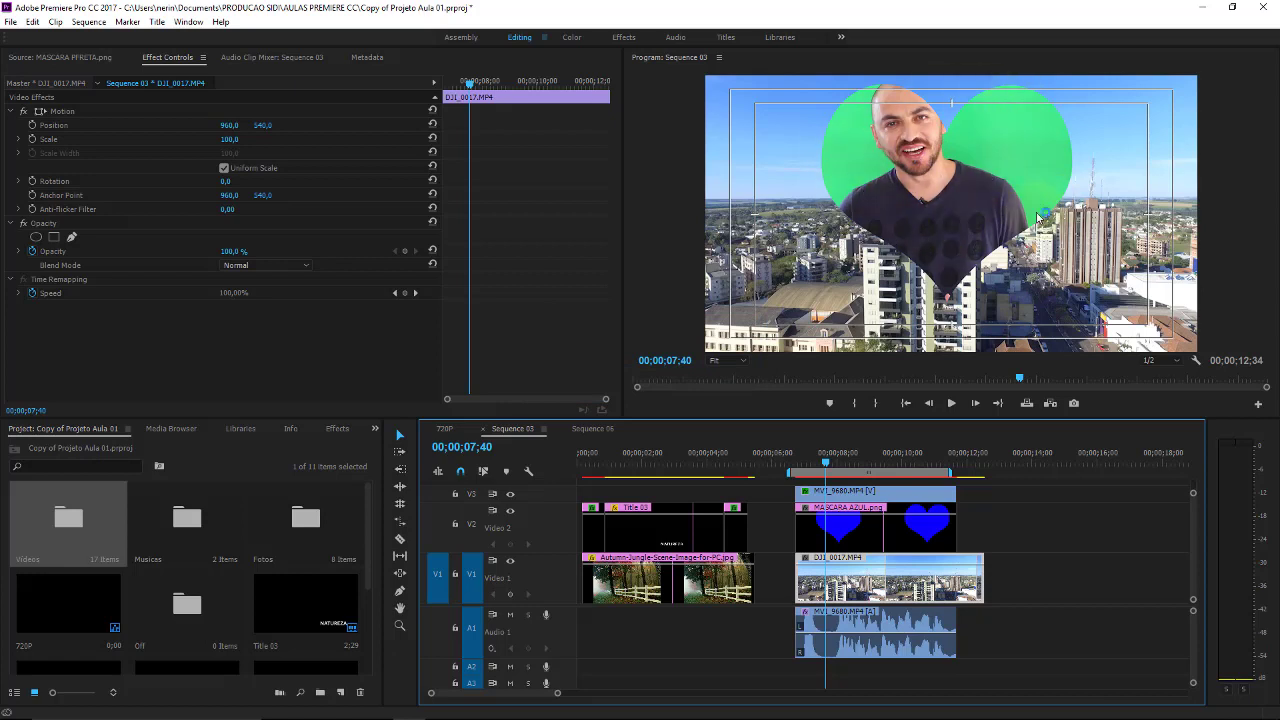
# Step: Open the MASCARAS bin of mask images
pyautogui.click(843, 538)
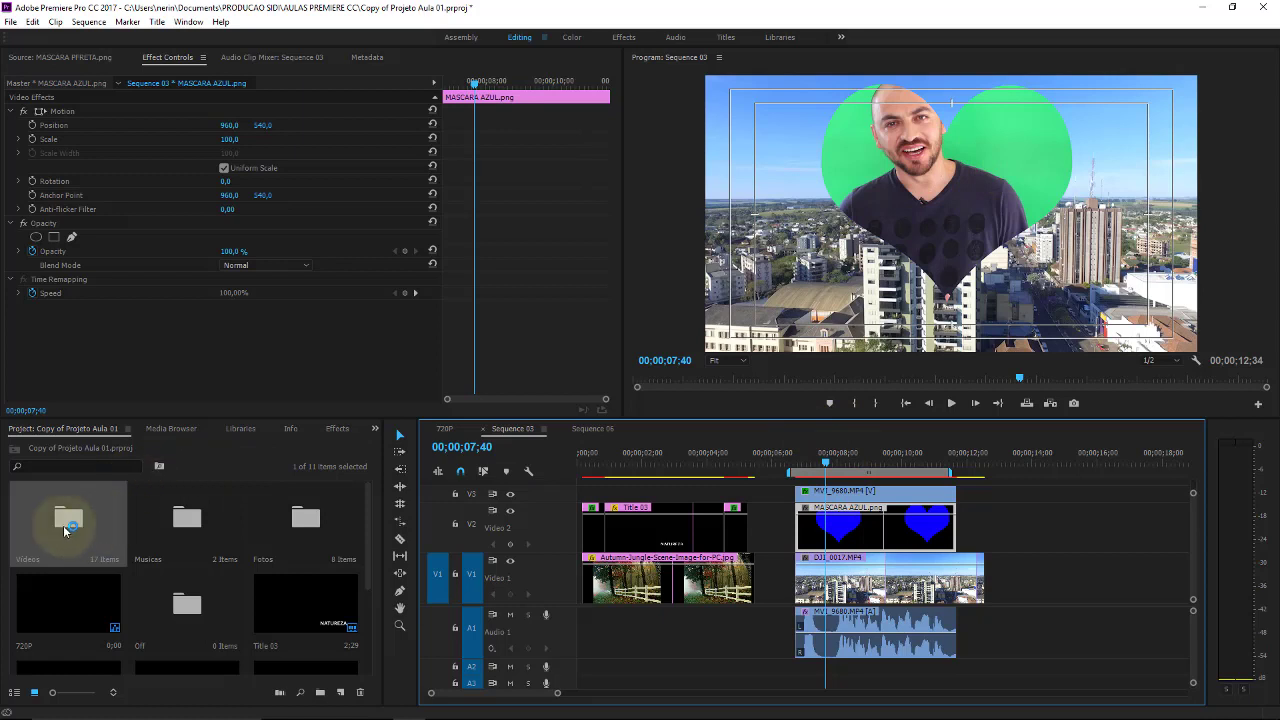
pyautogui.doubleClick(66, 525)
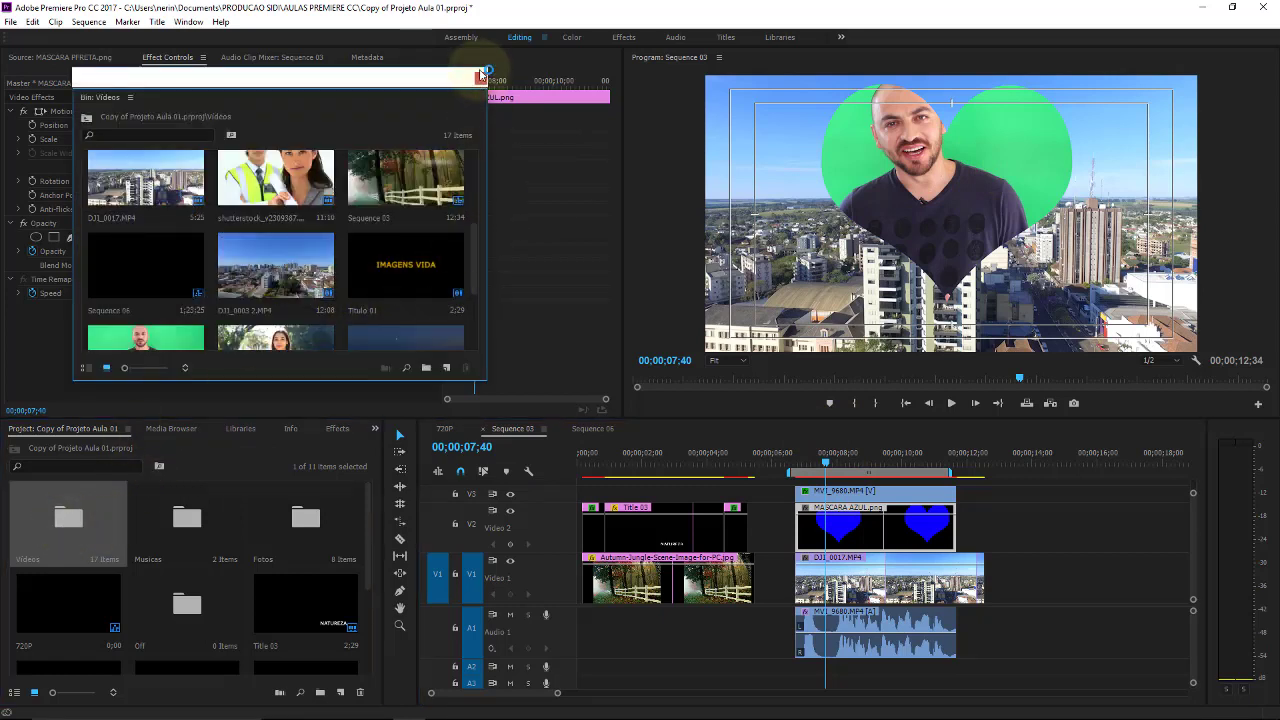
pyautogui.click(480, 78)
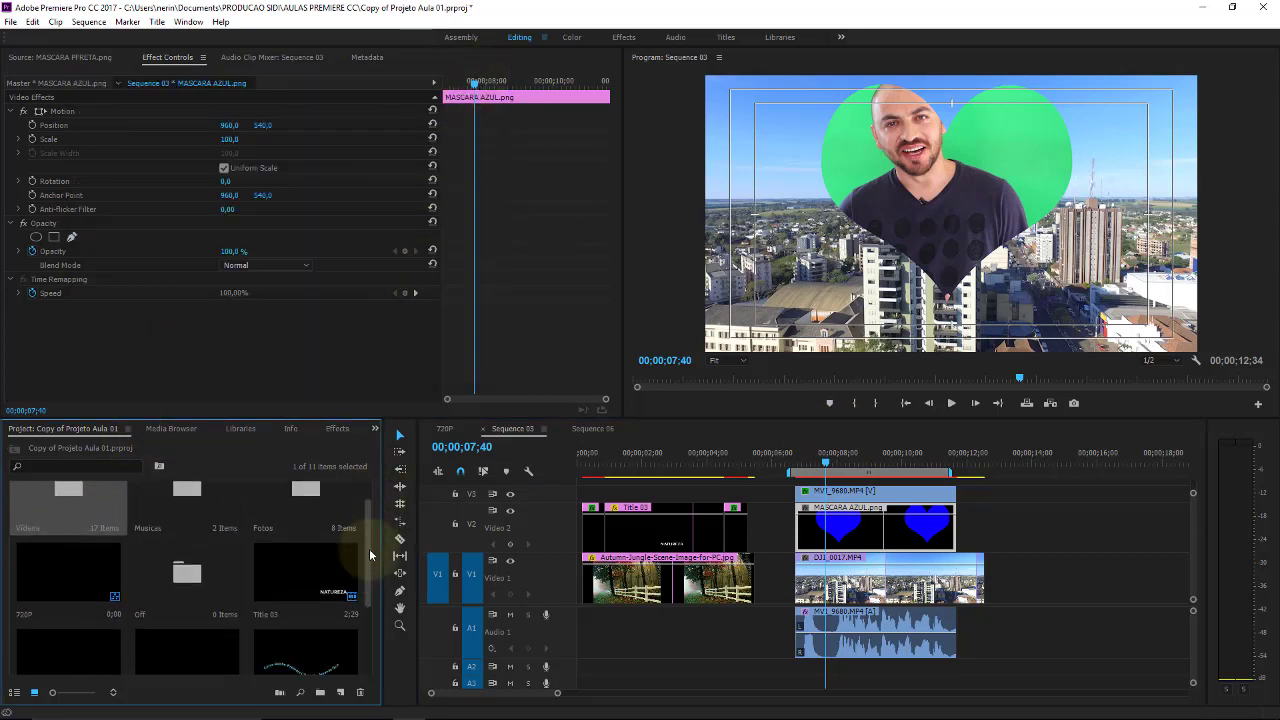
pyautogui.moveTo(369, 504); pyautogui.dragTo(366, 590)
pyautogui.doubleClick(162, 612)
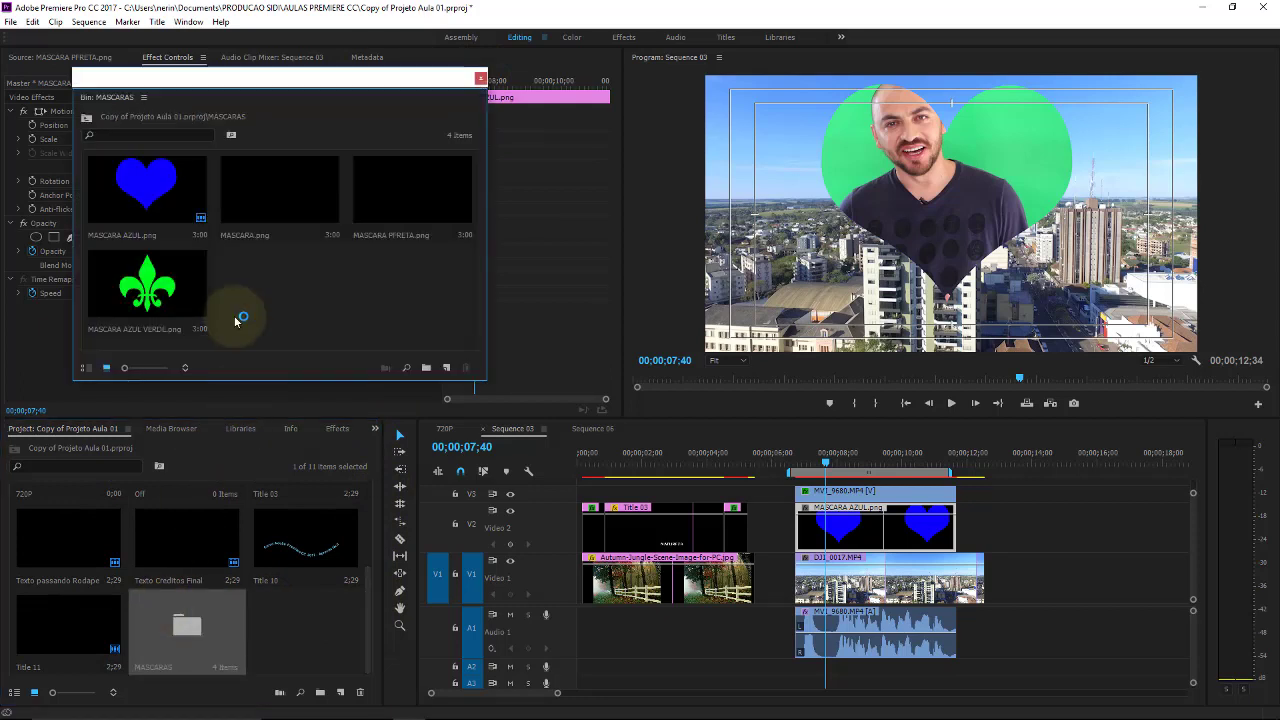
# Step: Replace the blue heart on Video 2 with MASCARA AZUL VERDE.png, extended to full length
pyautogui.click(855, 535)
pyautogui.press('Delete')
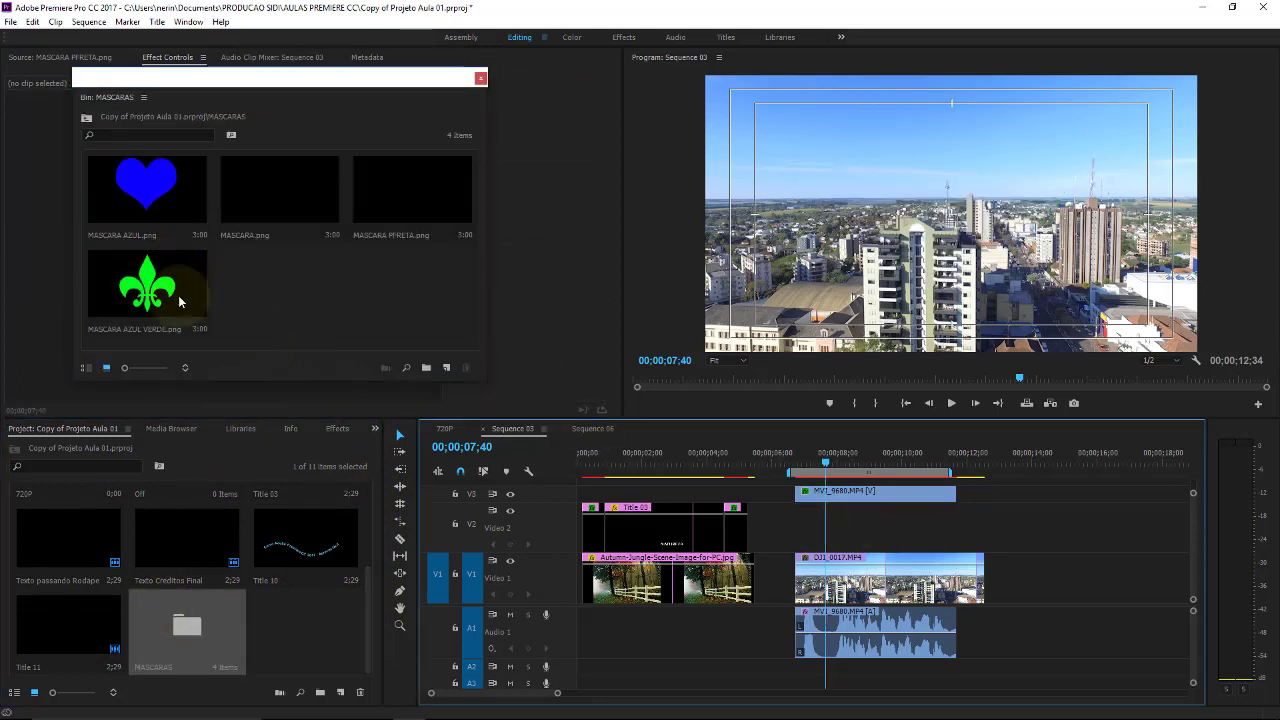
pyautogui.moveTo(777, 503)
pyautogui.mouseDown()
pyautogui.moveTo(849, 530)
pyautogui.moveTo(957, 512)
pyautogui.mouseUp()
pyautogui.click(930, 493)
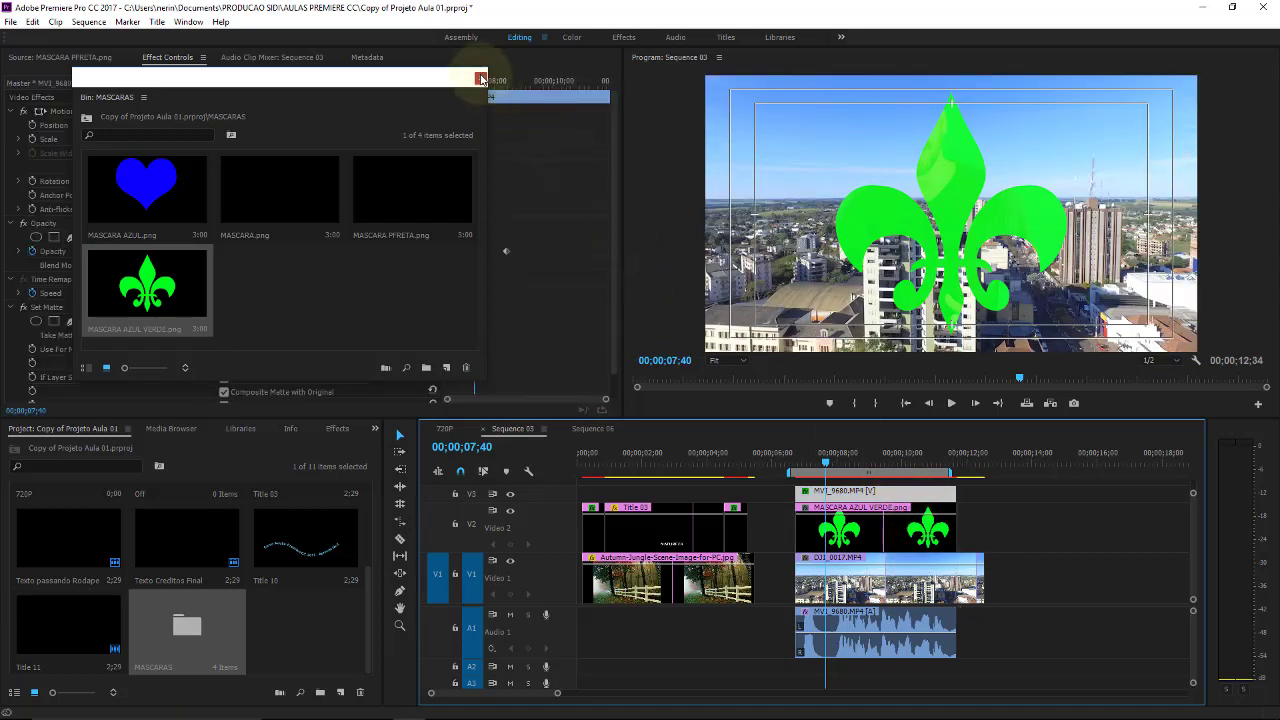
pyautogui.click(480, 78)
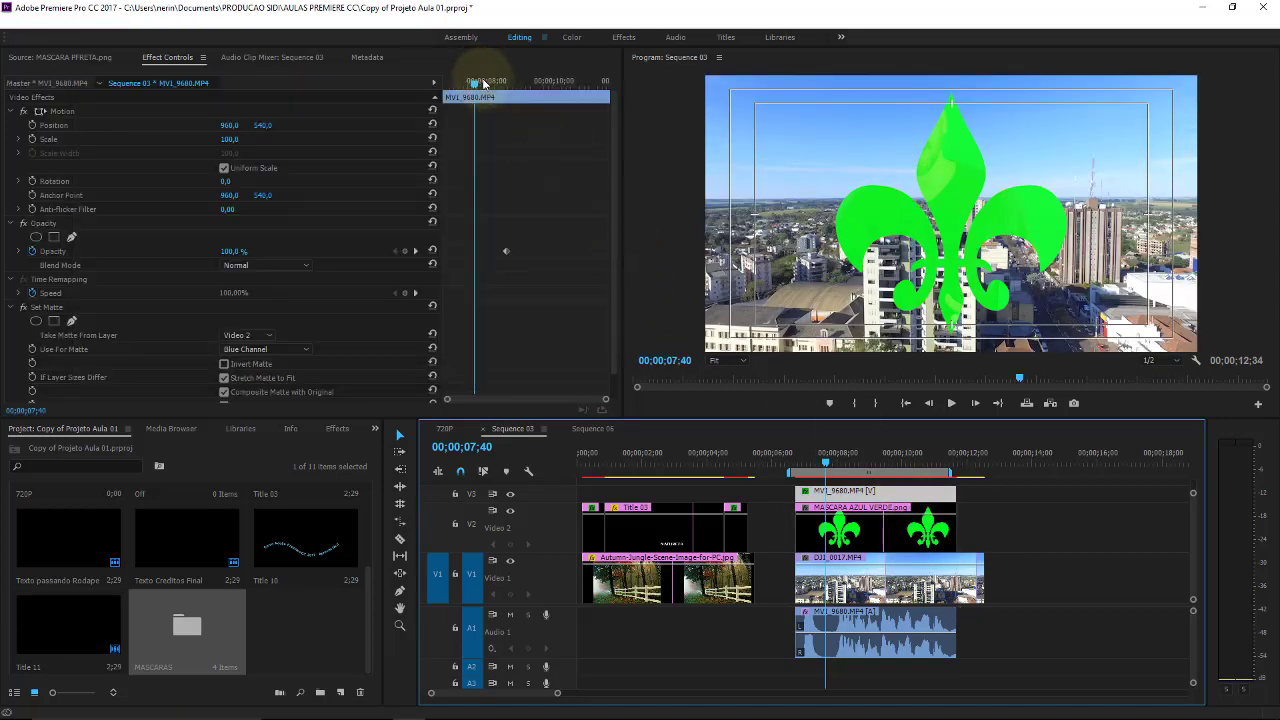
# Step: Change Set Matte's Use For Matte to Green Channel and scrub to preview the fleur-de-lis
pyautogui.click(279, 356)
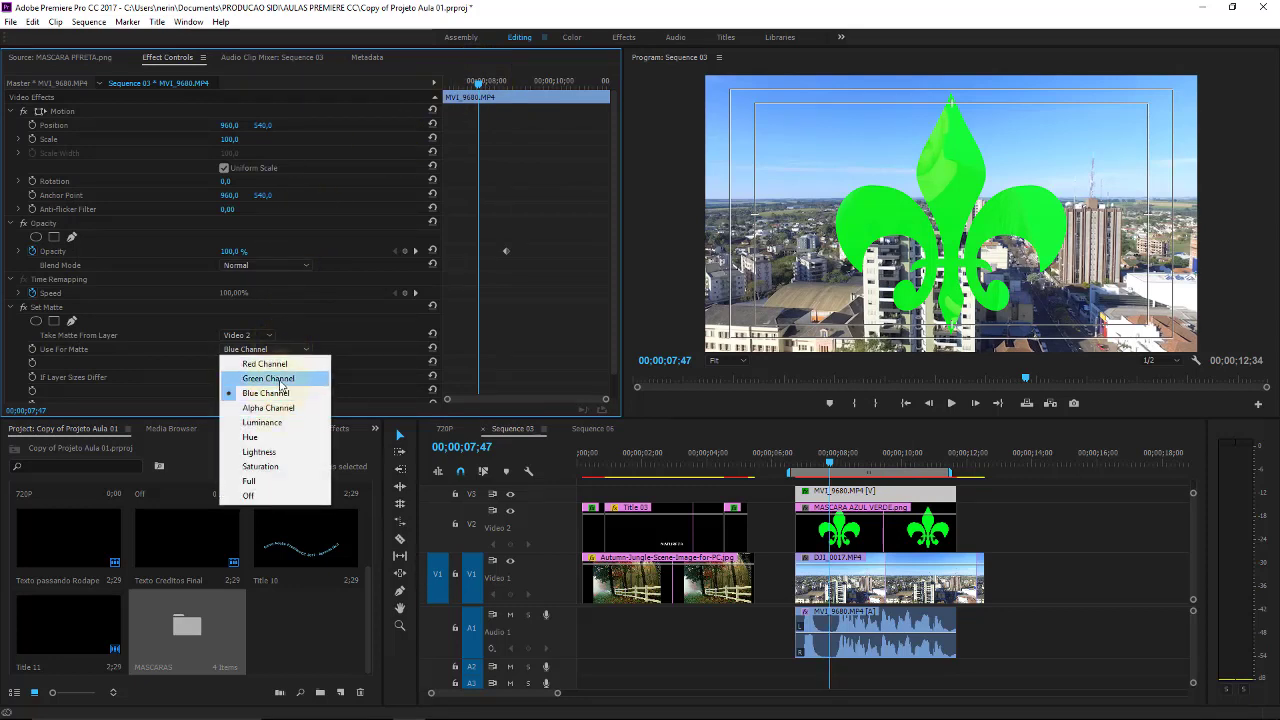
pyautogui.click(268, 379)
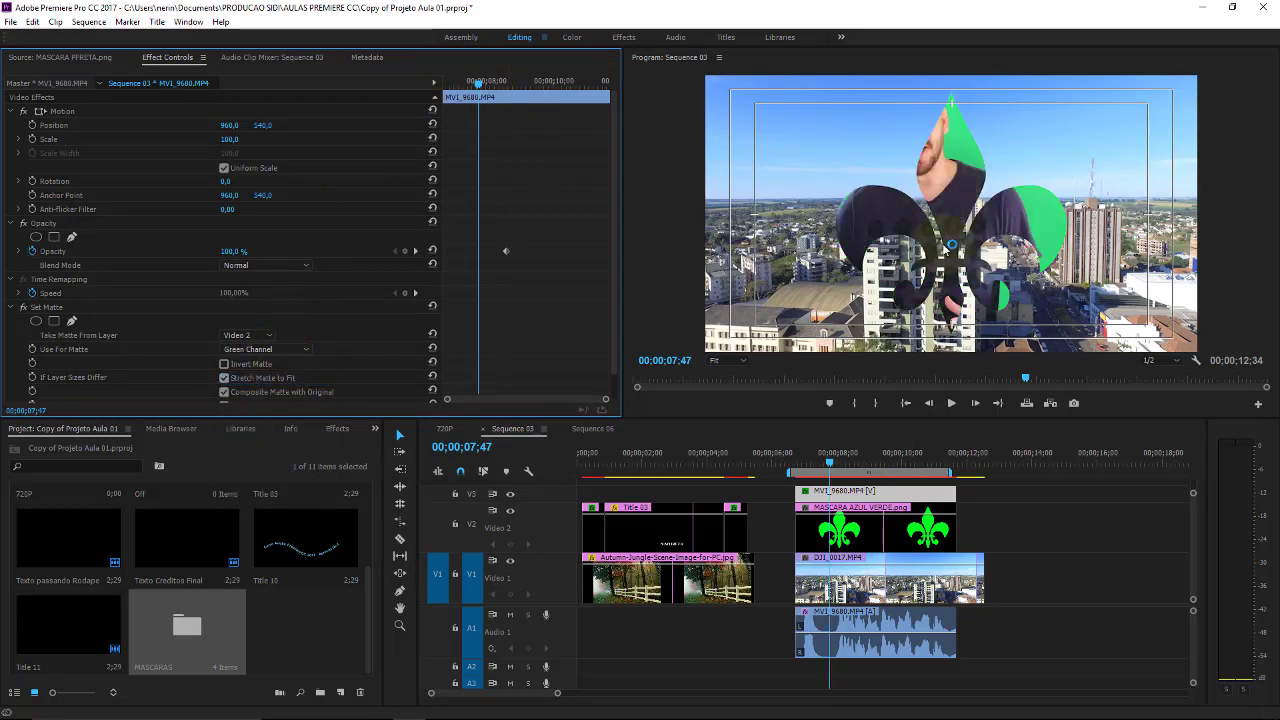
pyautogui.moveTo(826, 466); pyautogui.dragTo(857, 457)
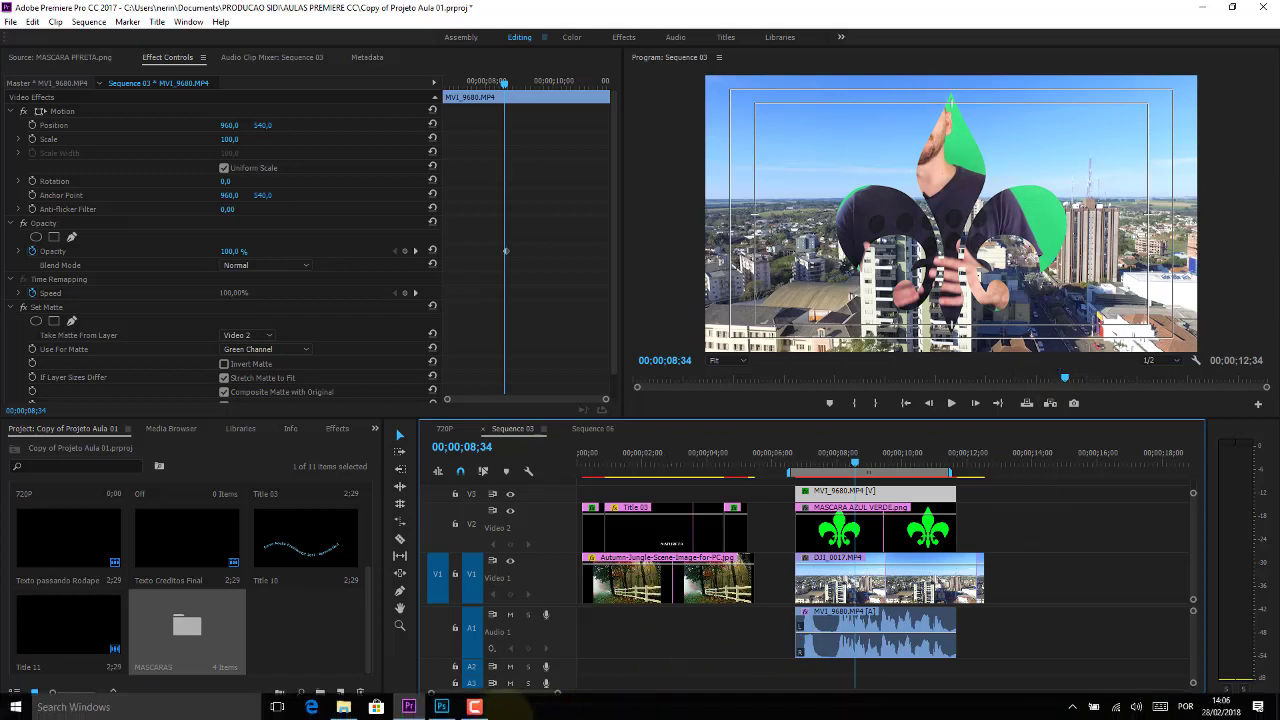
pyautogui.click(441, 706)
# Step: Hide Layer 4, show the green fleur-de-lis on Layer 3, and move it up-left
pyautogui.click(969, 346)
pyautogui.keyDown('alt'); pyautogui.click(969, 342); pyautogui.keyUp('alt')
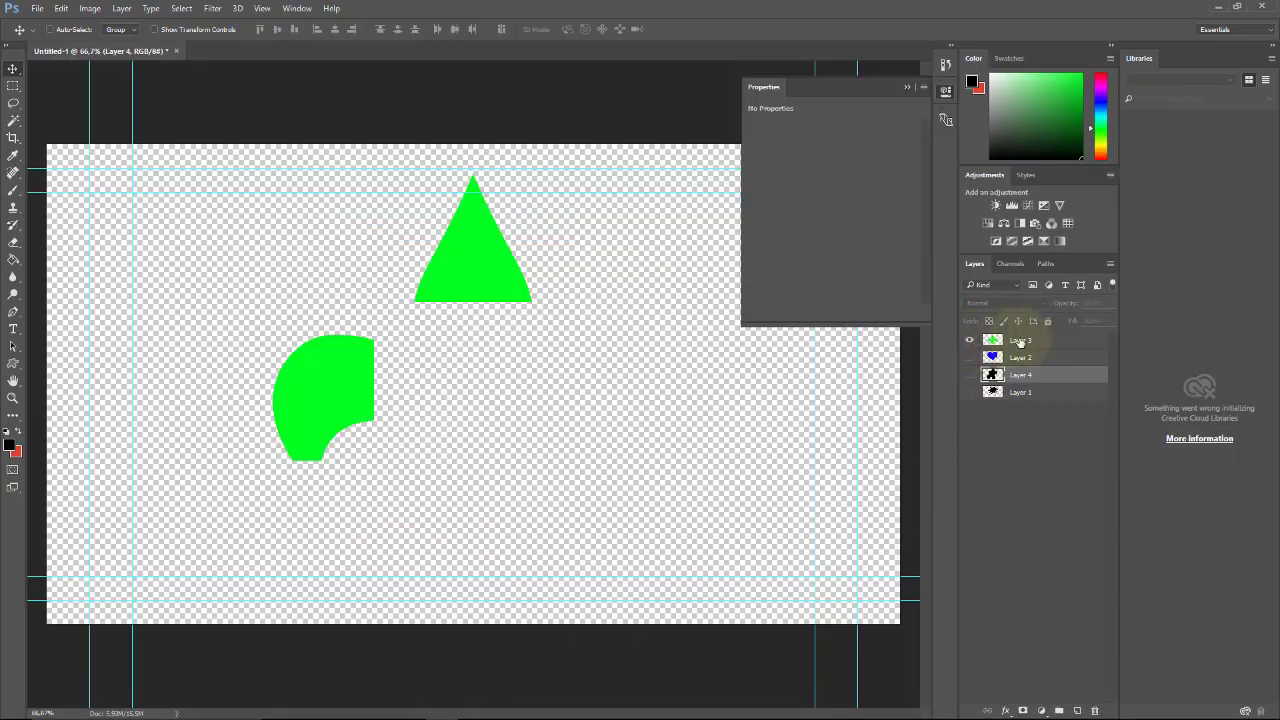
pyautogui.click(572, 352)
pyautogui.moveTo(498, 313); pyautogui.dragTo(463, 281)
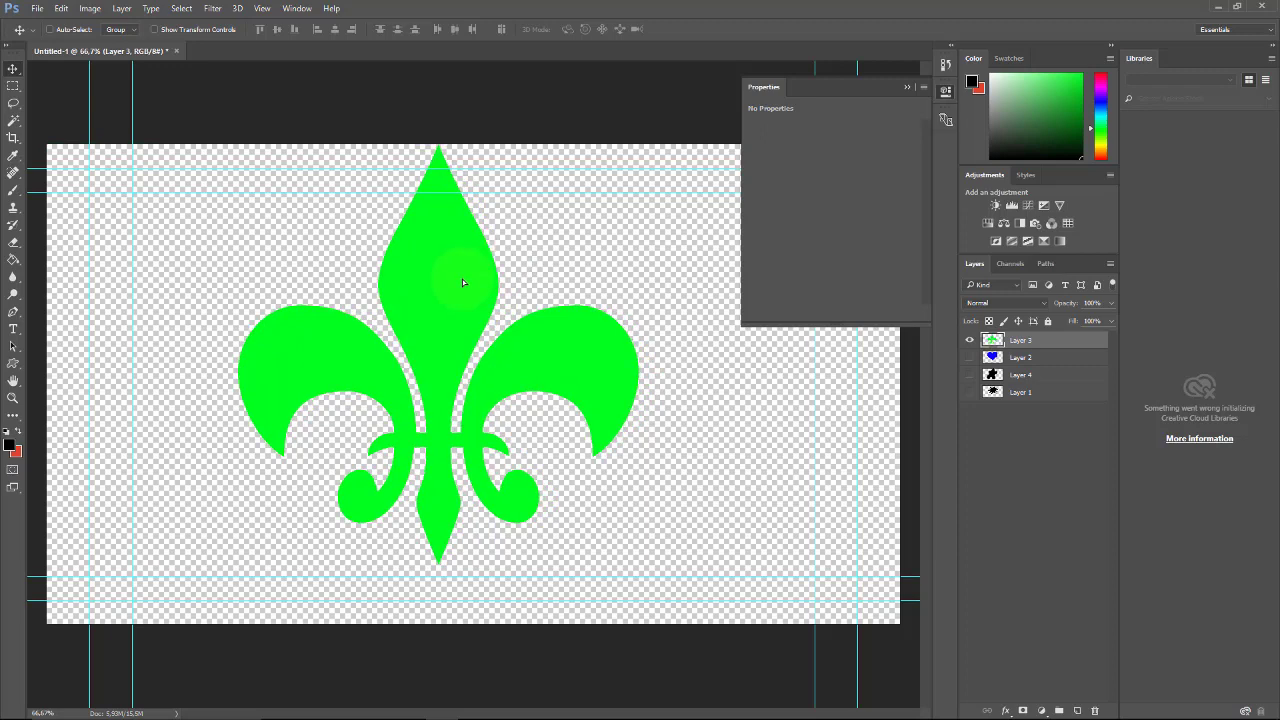
# Step: Save the image as PNG, replacing MASCARA AZUL VERDE.png in the PHOTOSHOP folder
pyautogui.moveTo(501, 716)
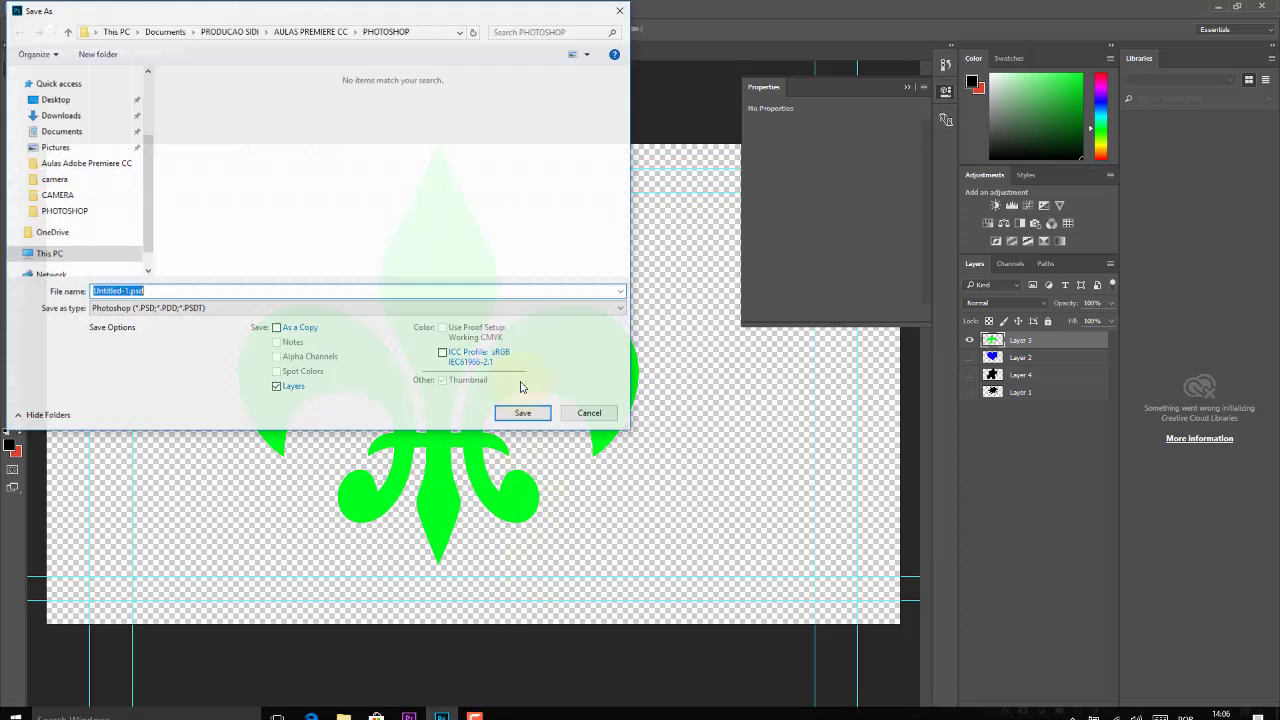
pyautogui.click(478, 308)
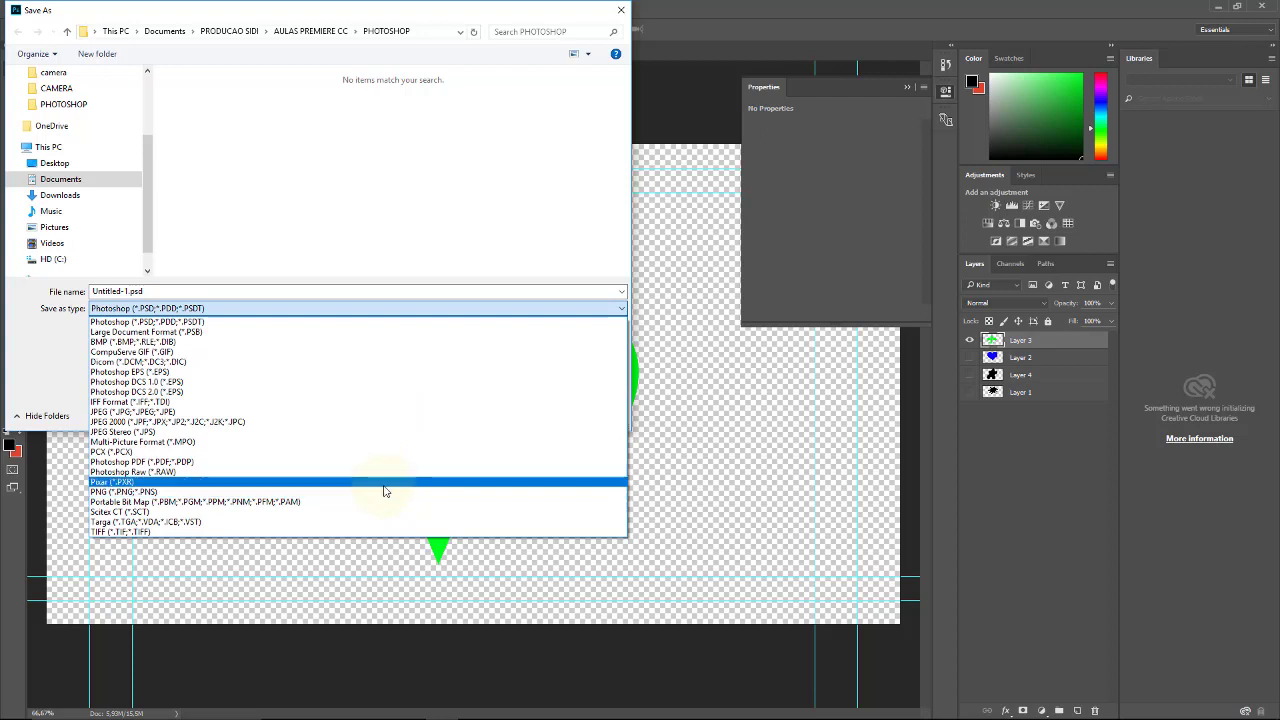
pyautogui.click(387, 481)
pyautogui.click(387, 307)
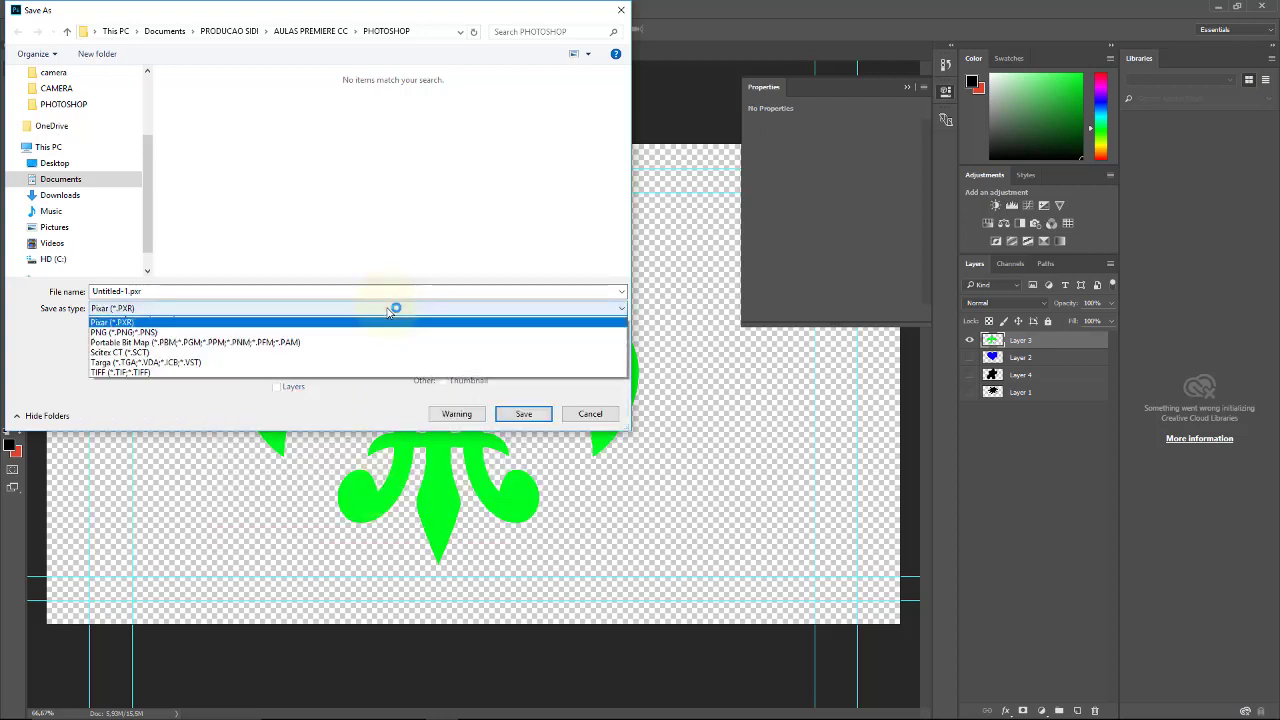
pyautogui.click(370, 491)
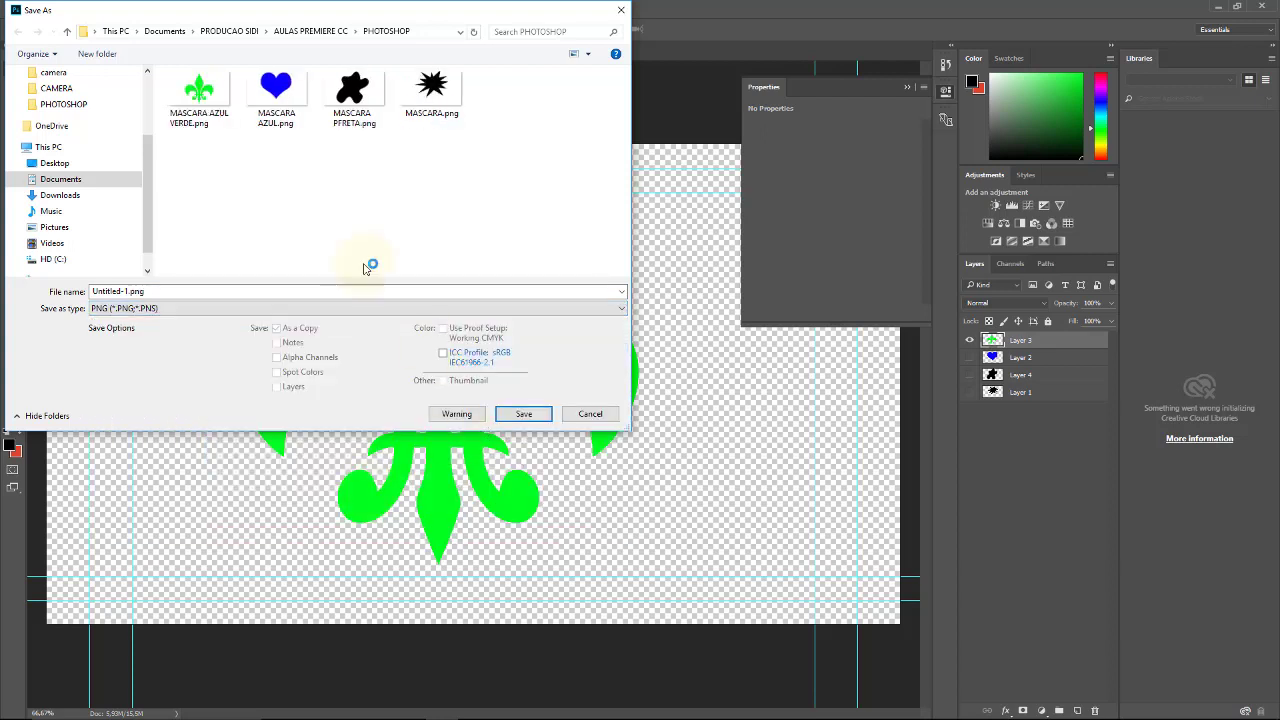
pyautogui.click(199, 95)
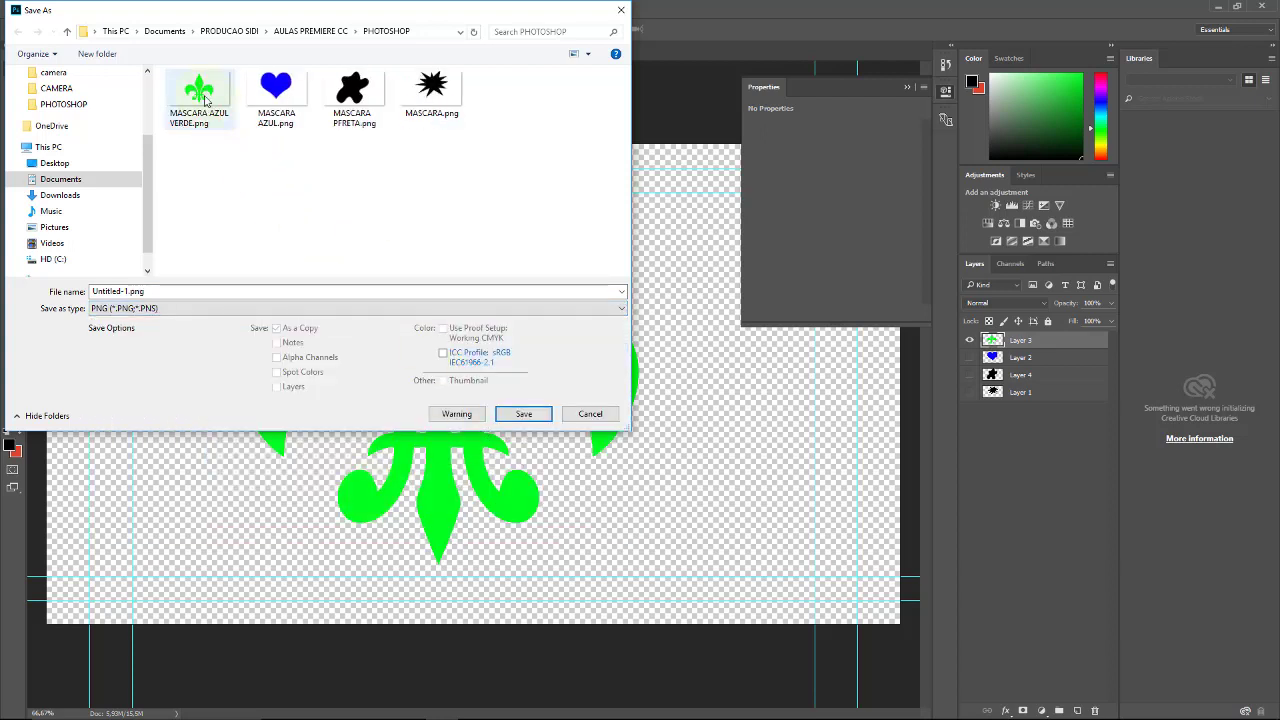
pyautogui.click(521, 415)
pyautogui.click(690, 368)
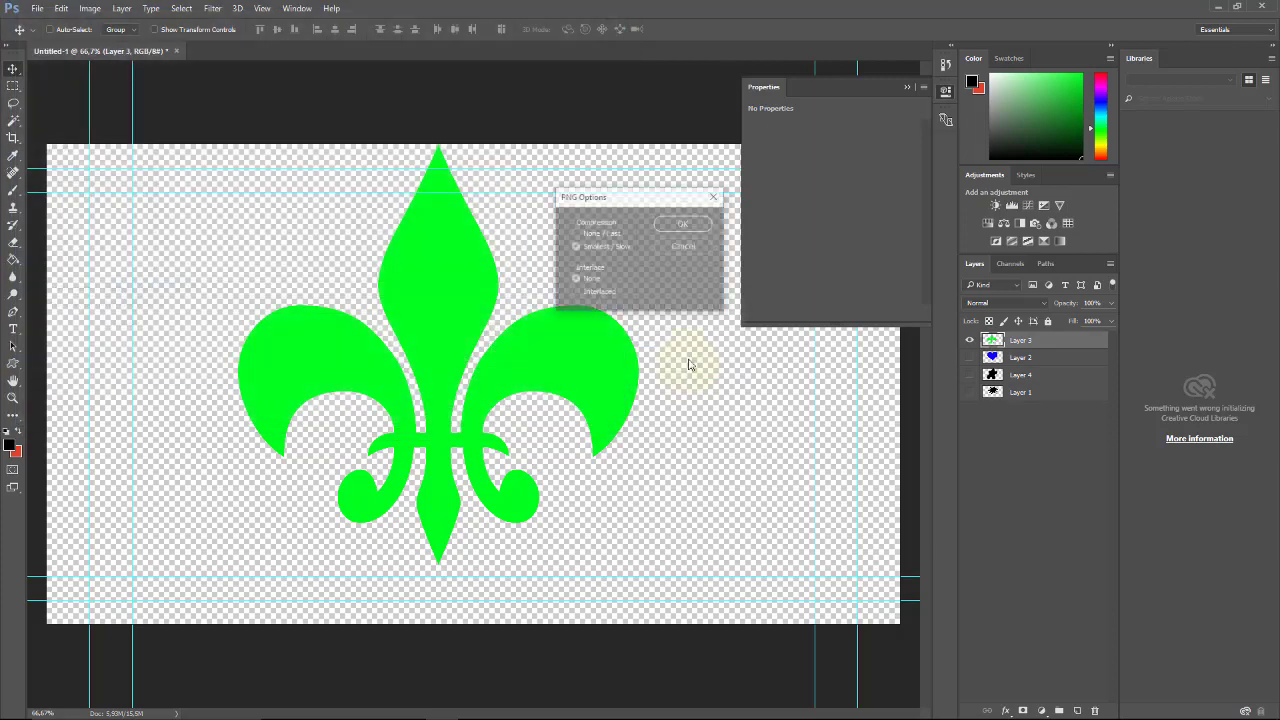
pyautogui.click(684, 222)
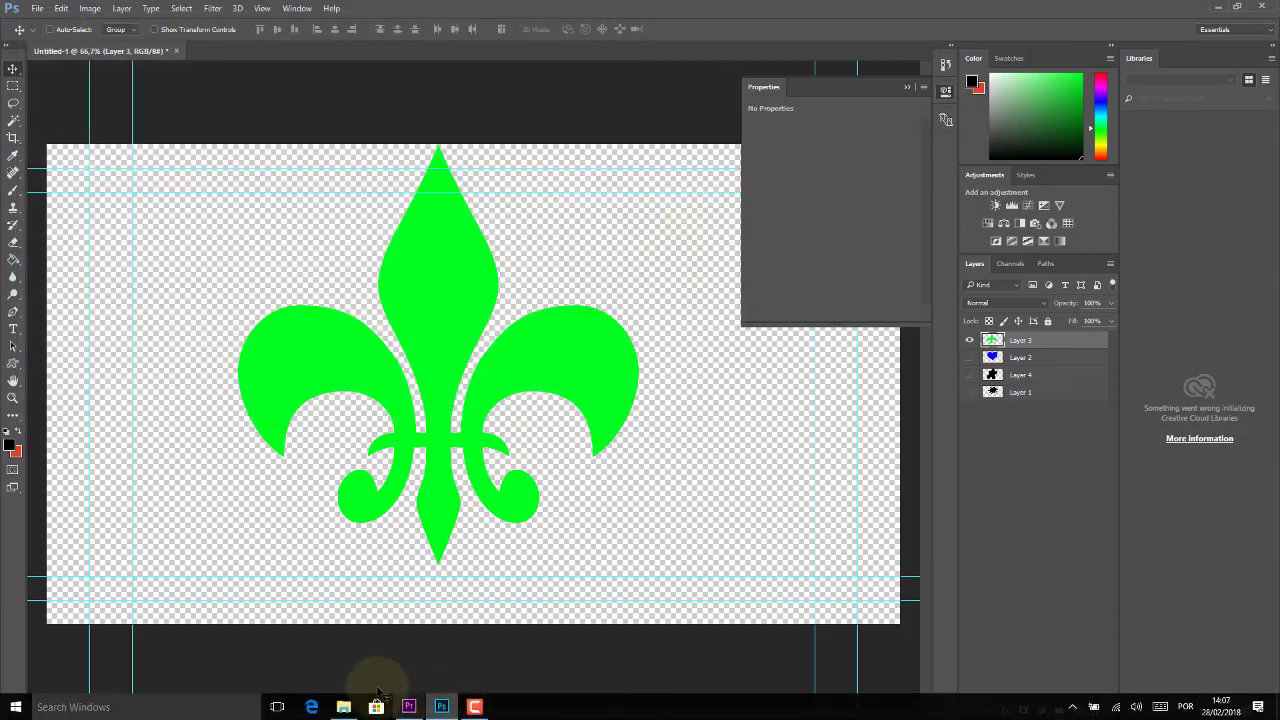
pyautogui.click(408, 707)
pyautogui.click(843, 468)
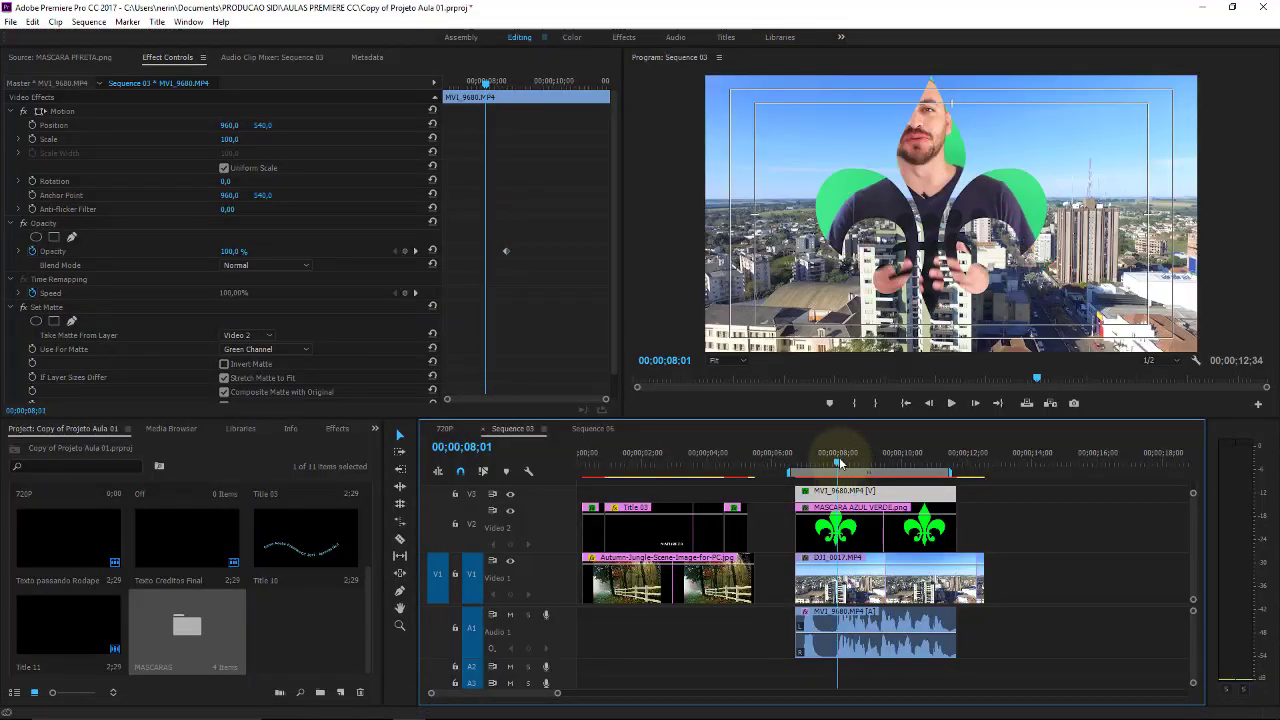
pyautogui.click(843, 473)
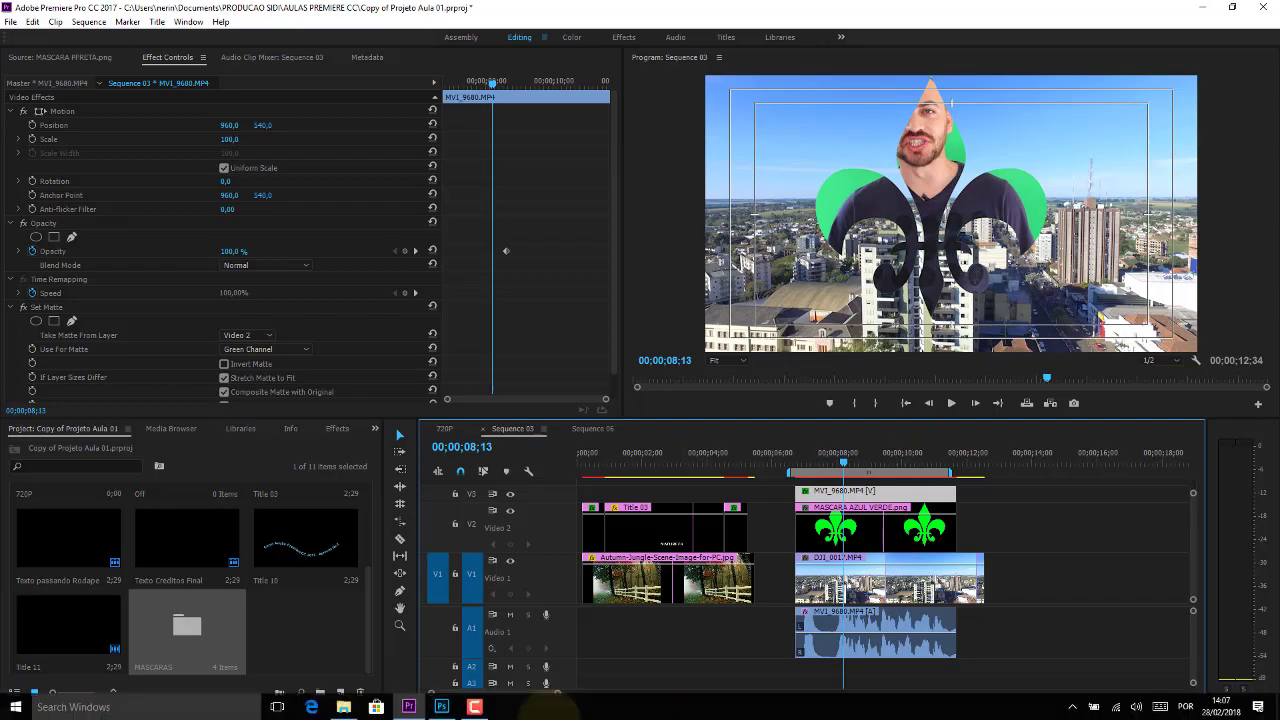
pyautogui.click(441, 707)
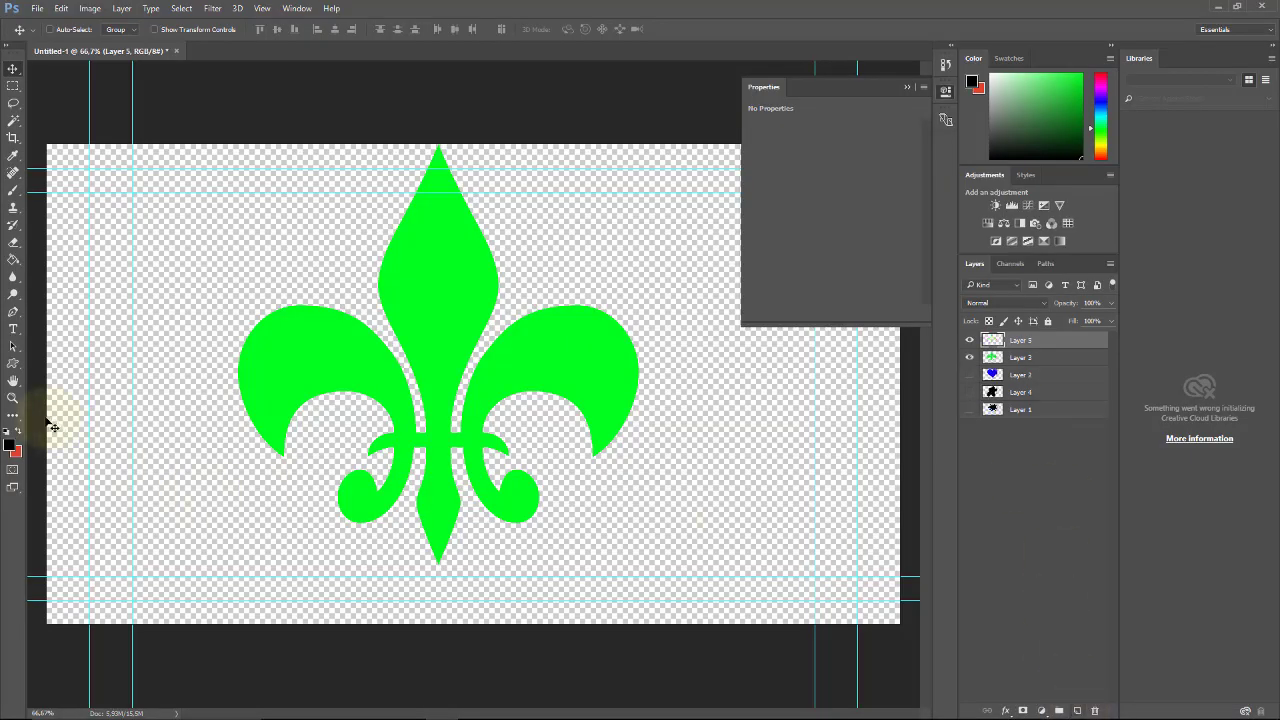
# Step: Select the Custom Shape tool with the Hedera 2 ornamental heart preset
pyautogui.click(18, 366)
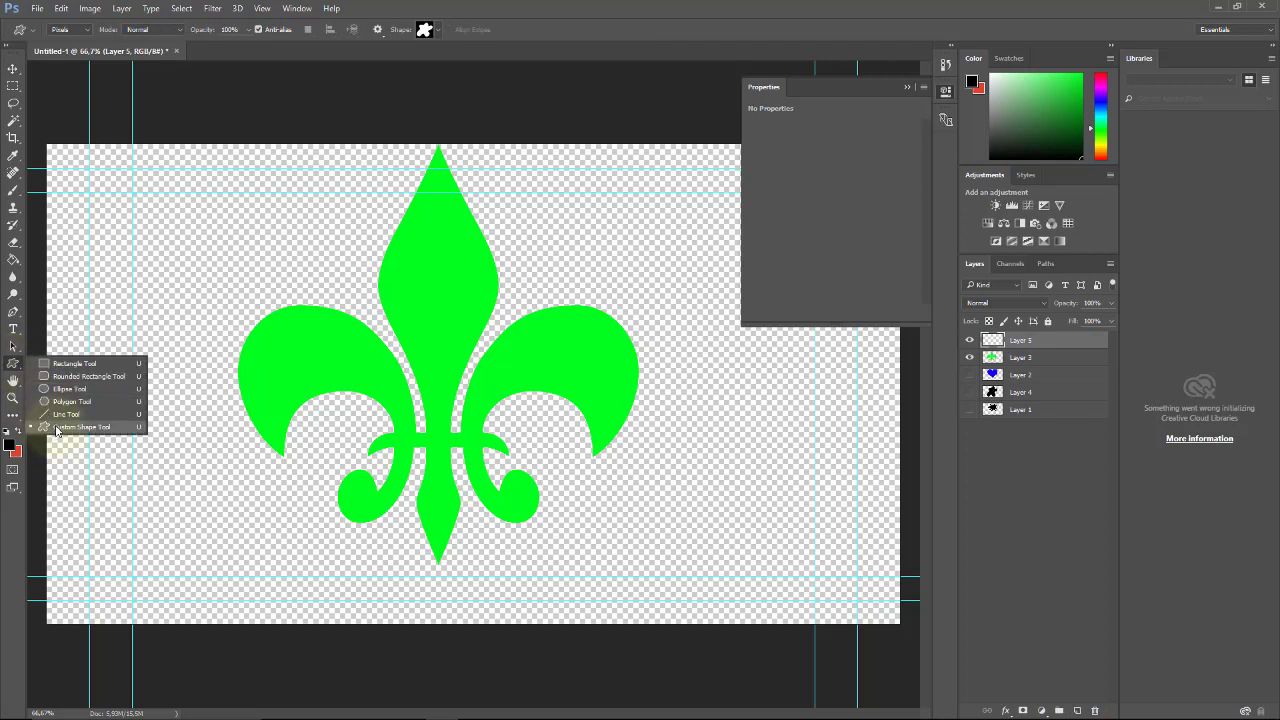
pyautogui.click(57, 428)
pyautogui.click(437, 33)
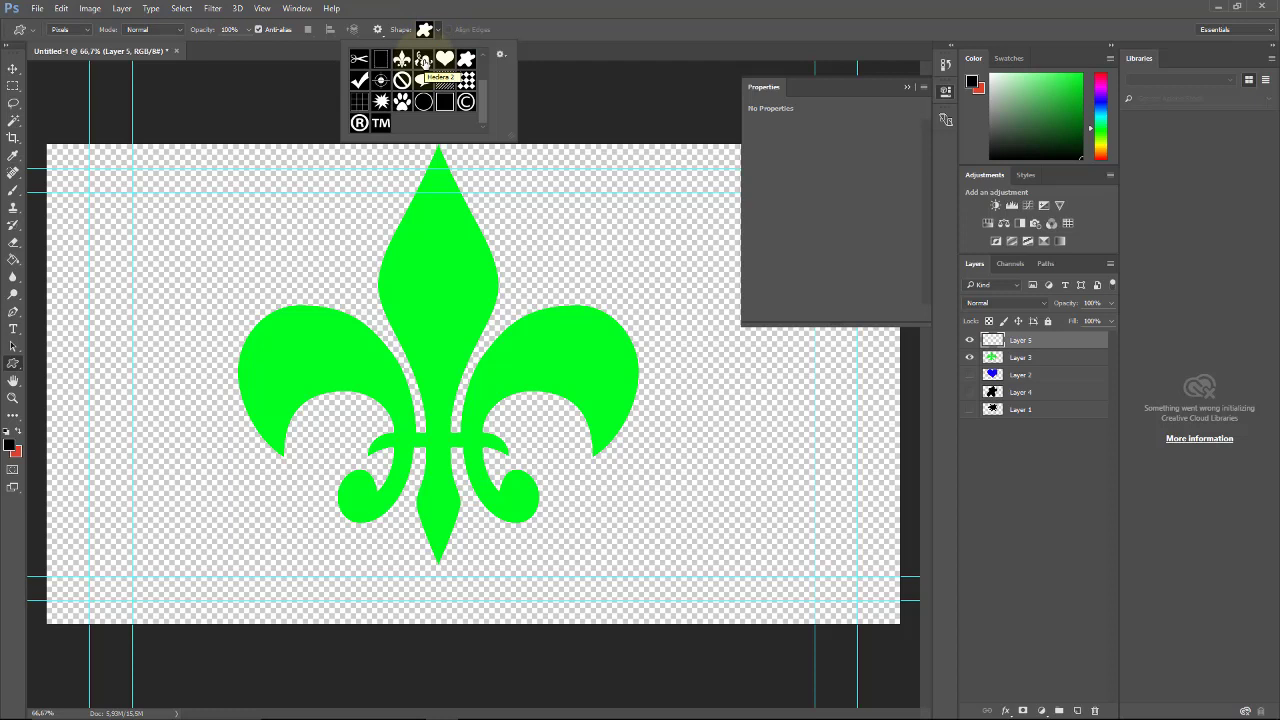
pyautogui.click(424, 60)
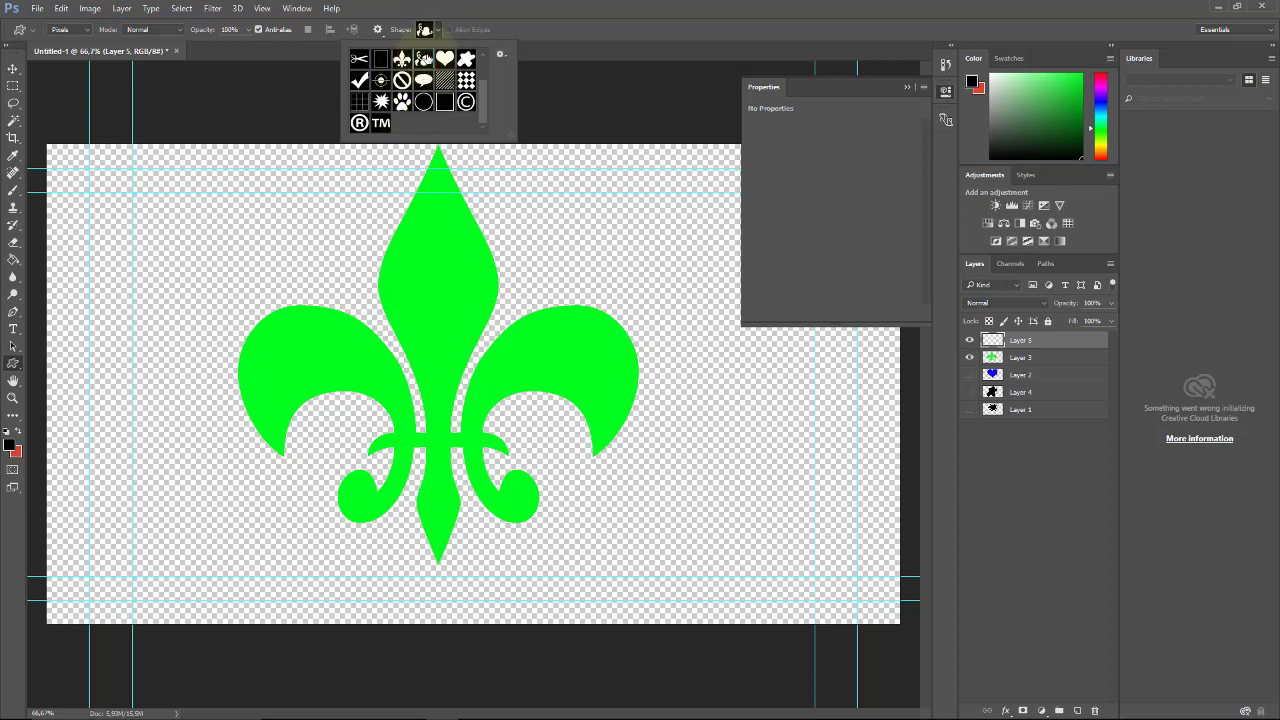
pyautogui.click(611, 33)
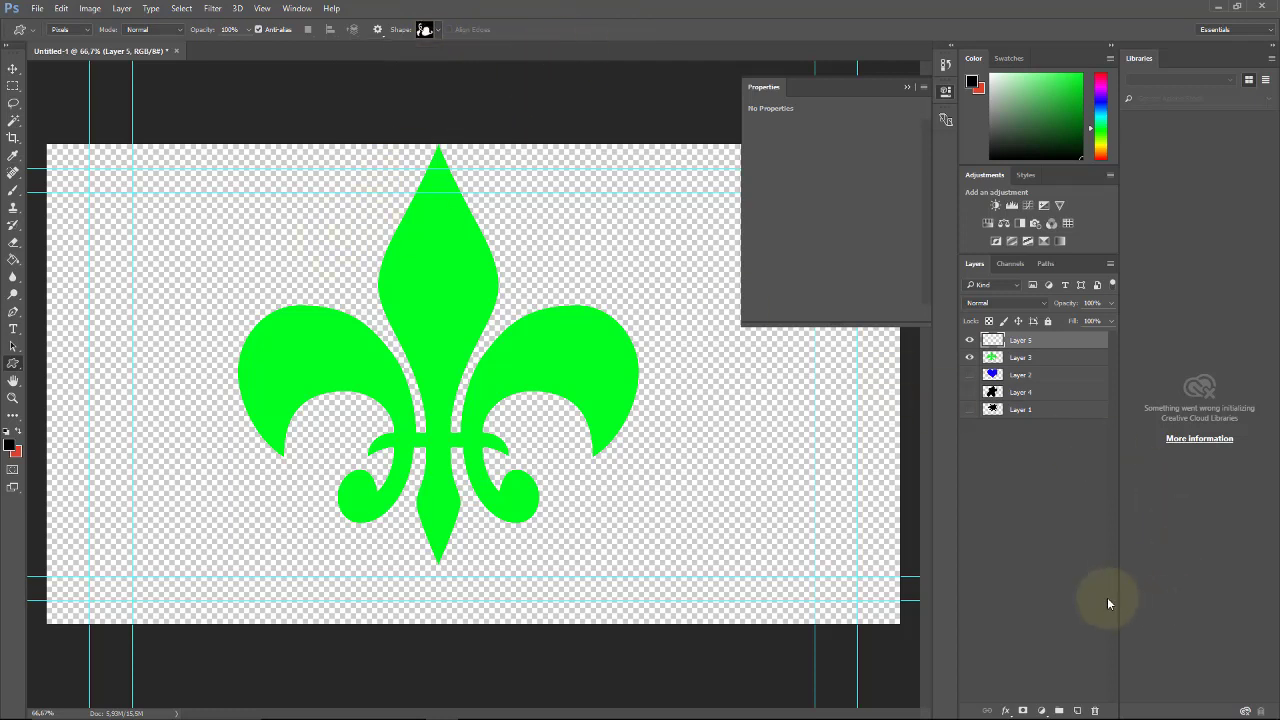
# Step: Hide the green fleur-de-lis layer and draw a large red heart across the canvas
pyautogui.click(969, 359)
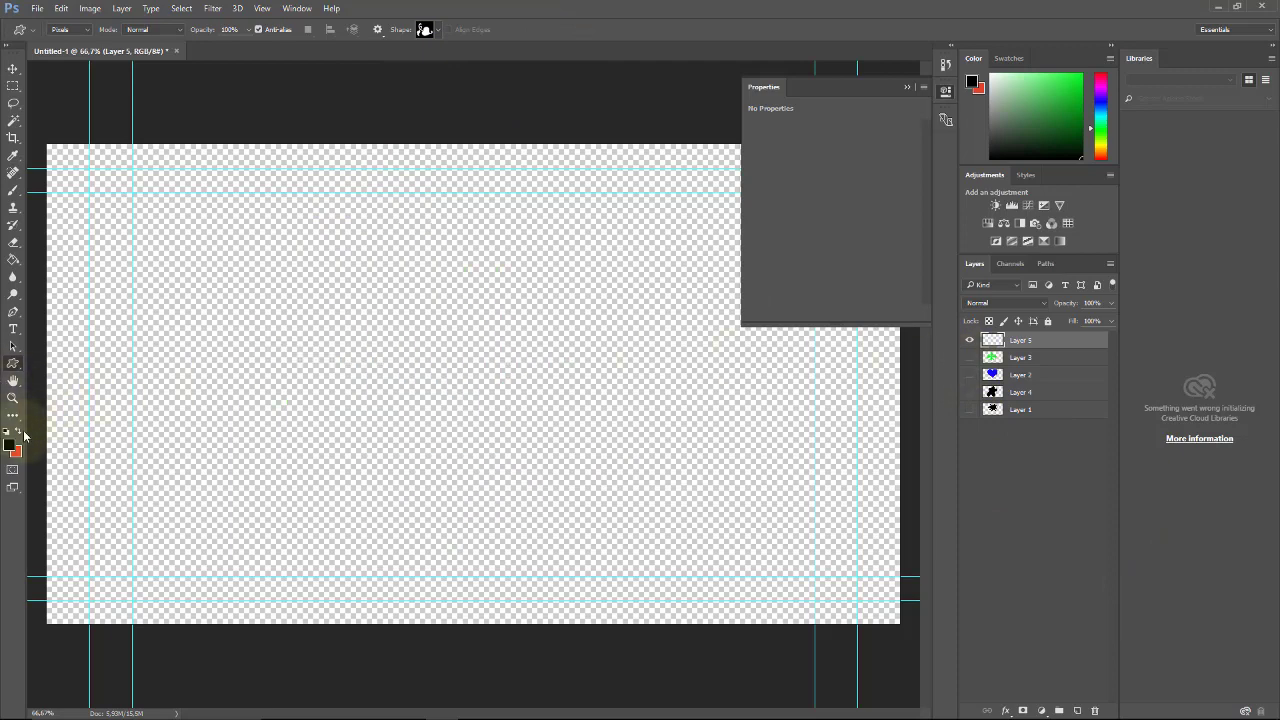
pyautogui.click(16, 433)
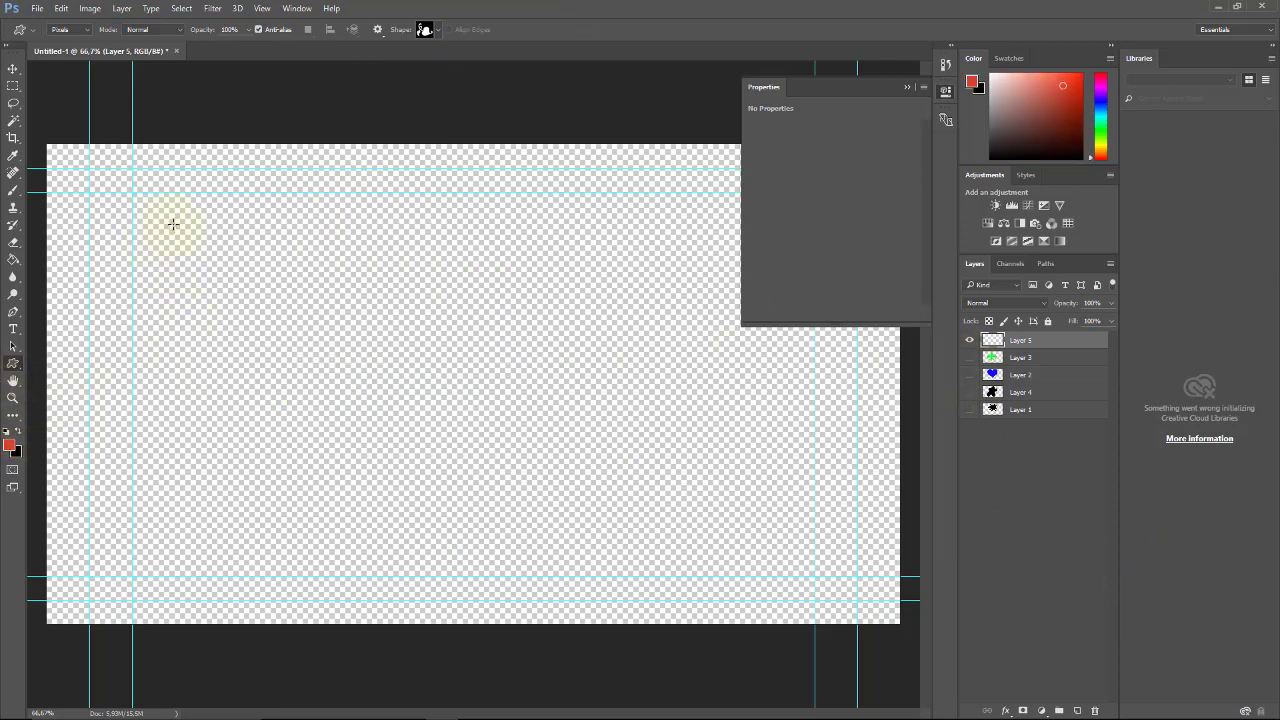
pyautogui.click(10, 445)
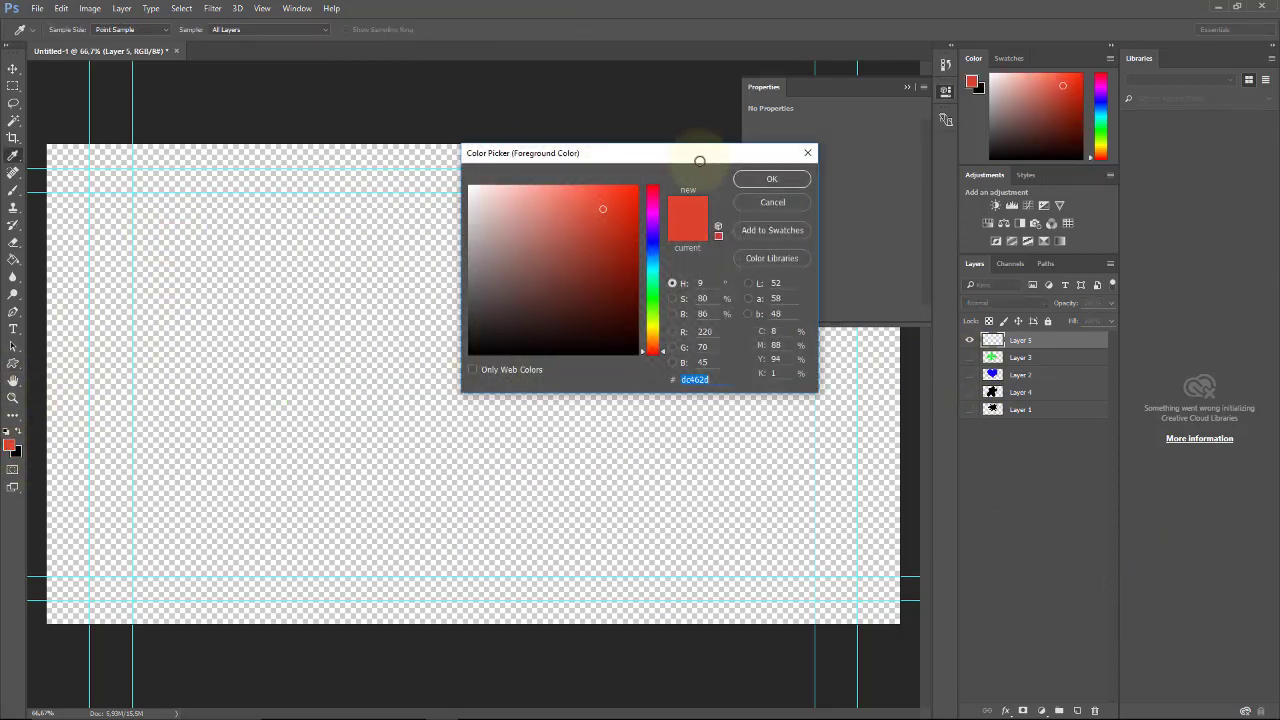
pyautogui.click(770, 181)
pyautogui.moveTo(183, 208)
pyautogui.mouseDown()
pyautogui.moveTo(830, 533)
pyautogui.moveTo(772, 588)
pyautogui.mouseUp()
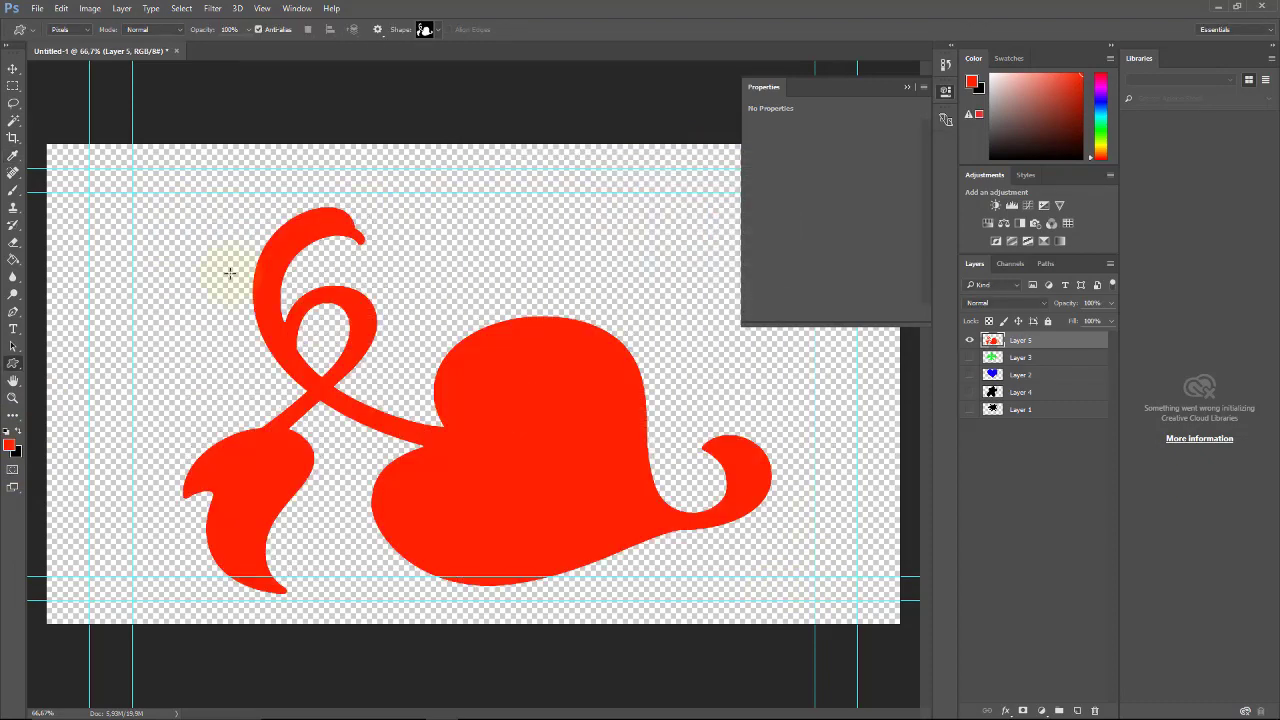
pyautogui.click(13, 68)
pyautogui.moveTo(518, 420)
pyautogui.mouseDown()
pyautogui.moveTo(474, 327)
pyautogui.moveTo(474, 383)
pyautogui.mouseUp()
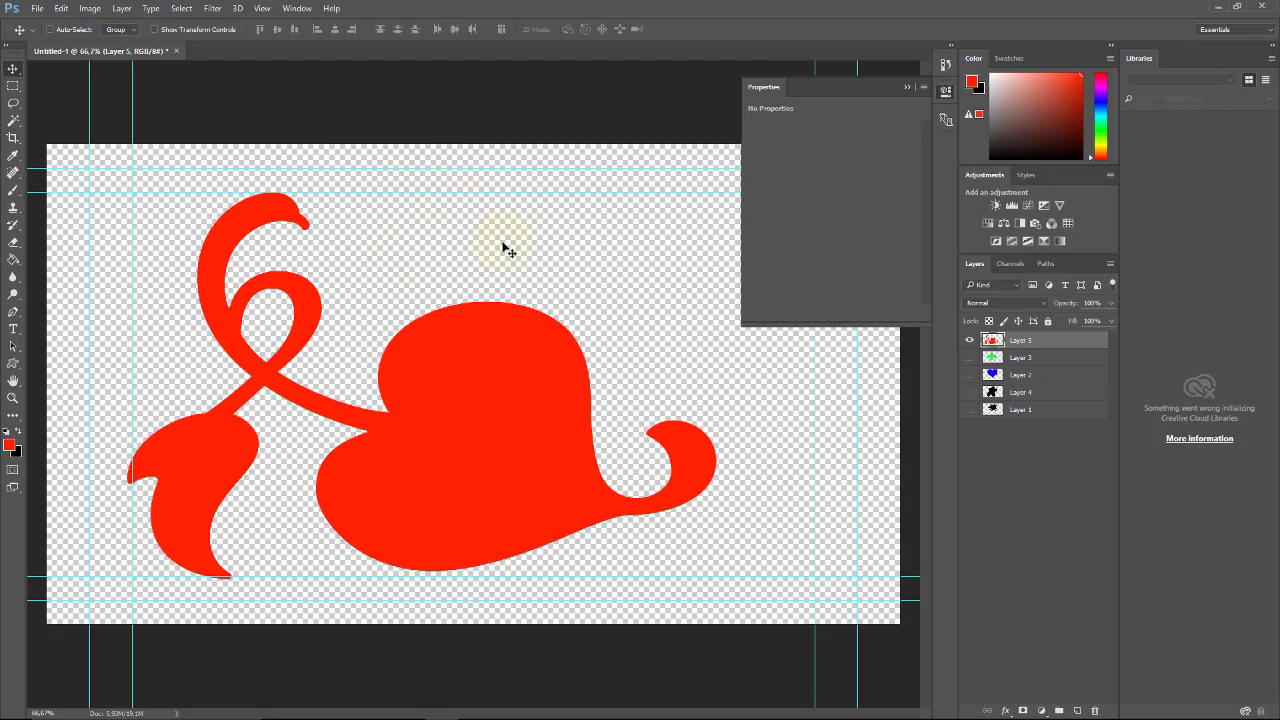
# Step: Rotate the red heart about 168° with Free Transform and raise it higher on the canvas
pyautogui.moveTo(491, 390)
pyautogui.mouseDown()
pyautogui.moveTo(528, 376)
pyautogui.moveTo(500, 377)
pyautogui.mouseUp()
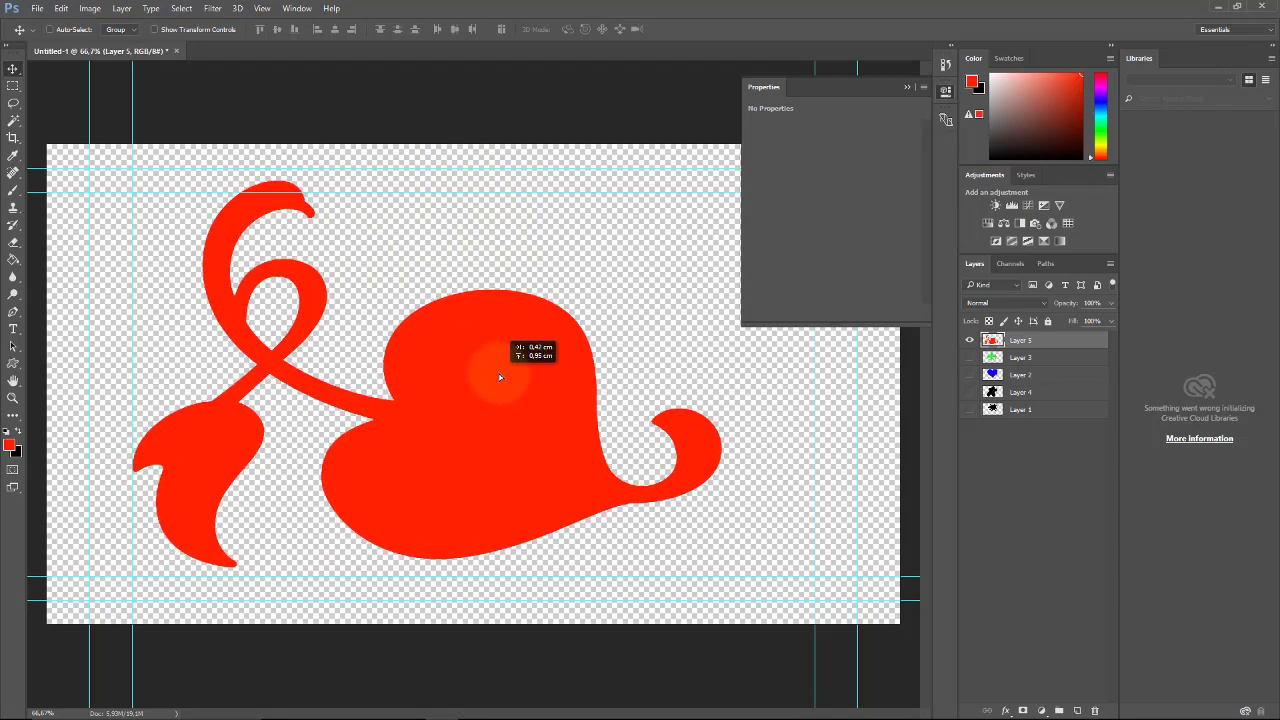
pyautogui.hotkey('ctrl', 't')
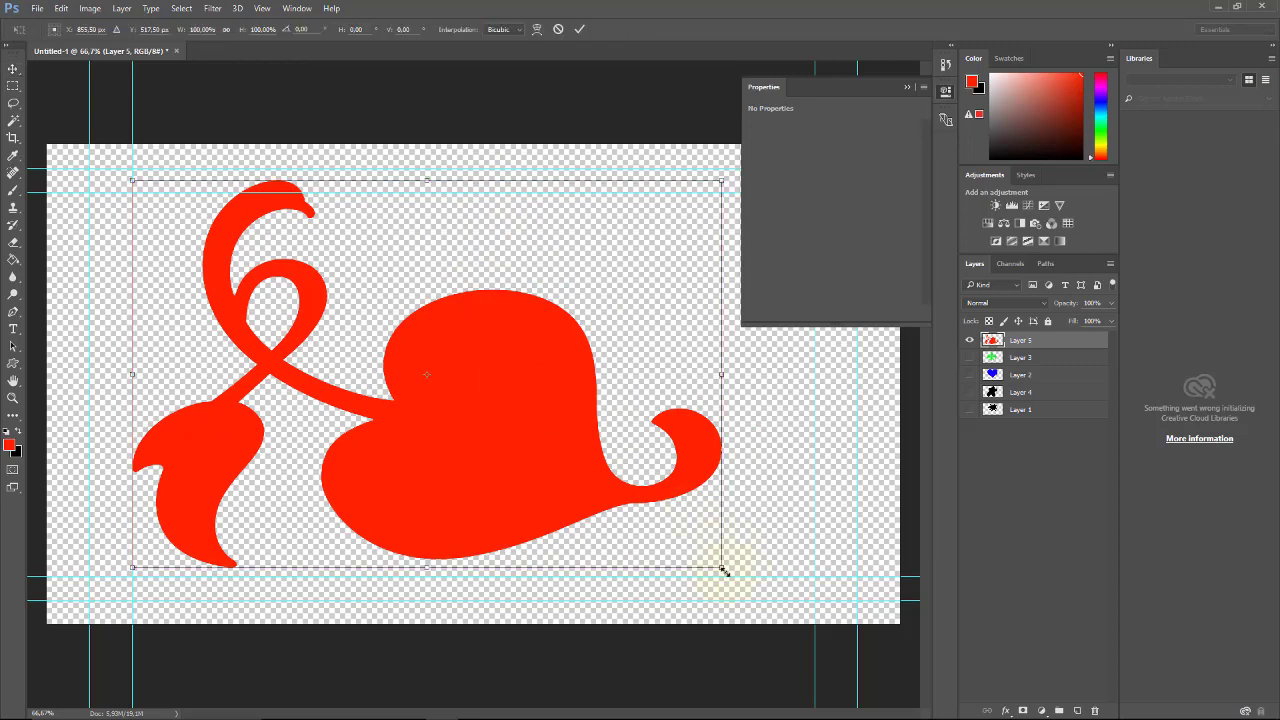
pyautogui.moveTo(722, 568)
pyautogui.mouseDown()
pyautogui.moveTo(736, 572)
pyautogui.moveTo(530, 32)
pyautogui.moveTo(158, 86)
pyautogui.mouseUp()
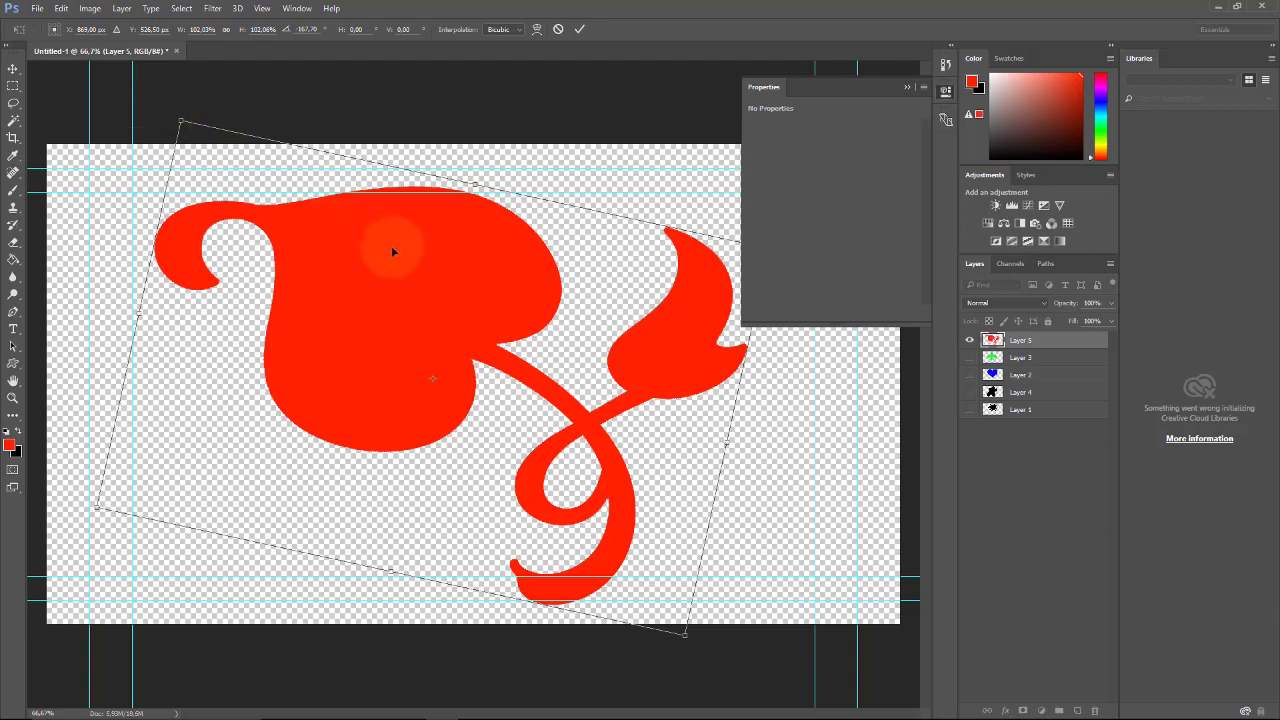
pyautogui.moveTo(392, 248); pyautogui.dragTo(399, 223)
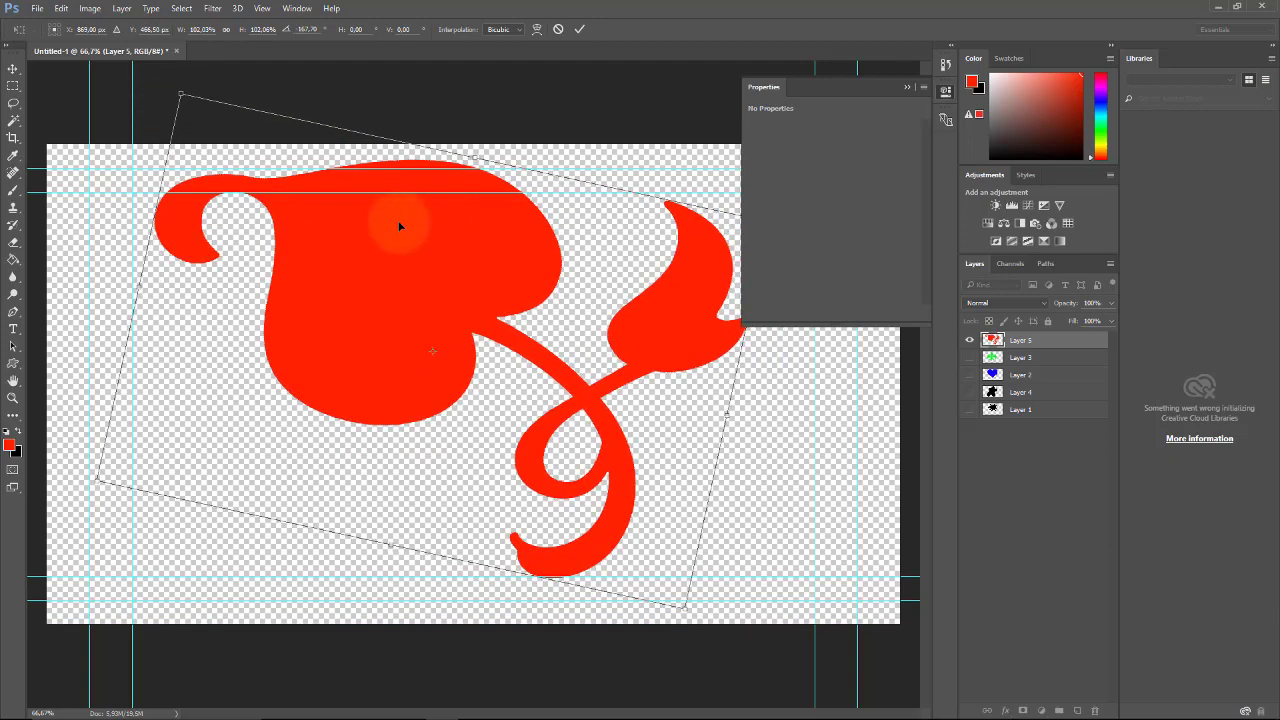
pyautogui.doubleClick(399, 226)
# Step: Save the red heart as PNG file MASCARA VERMELHO.png in the PHOTOSHOP folder
pyautogui.hotkey('ctrl', 's')
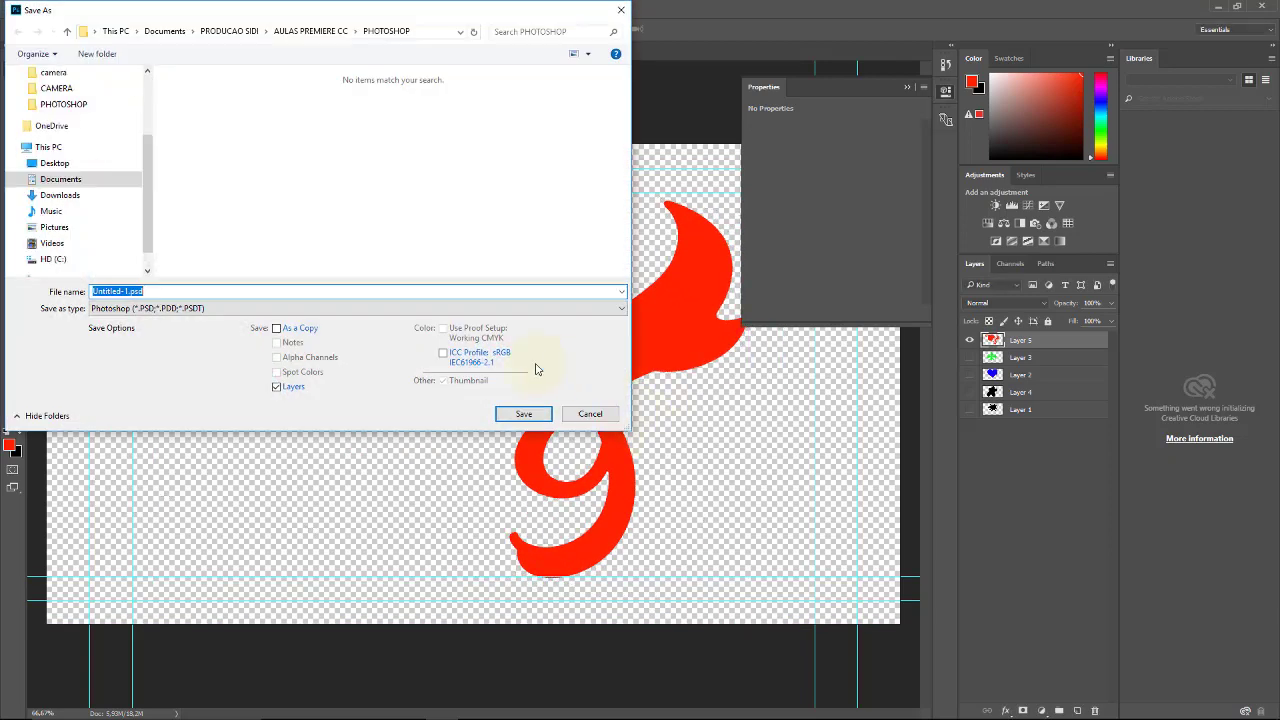
pyautogui.click(490, 310)
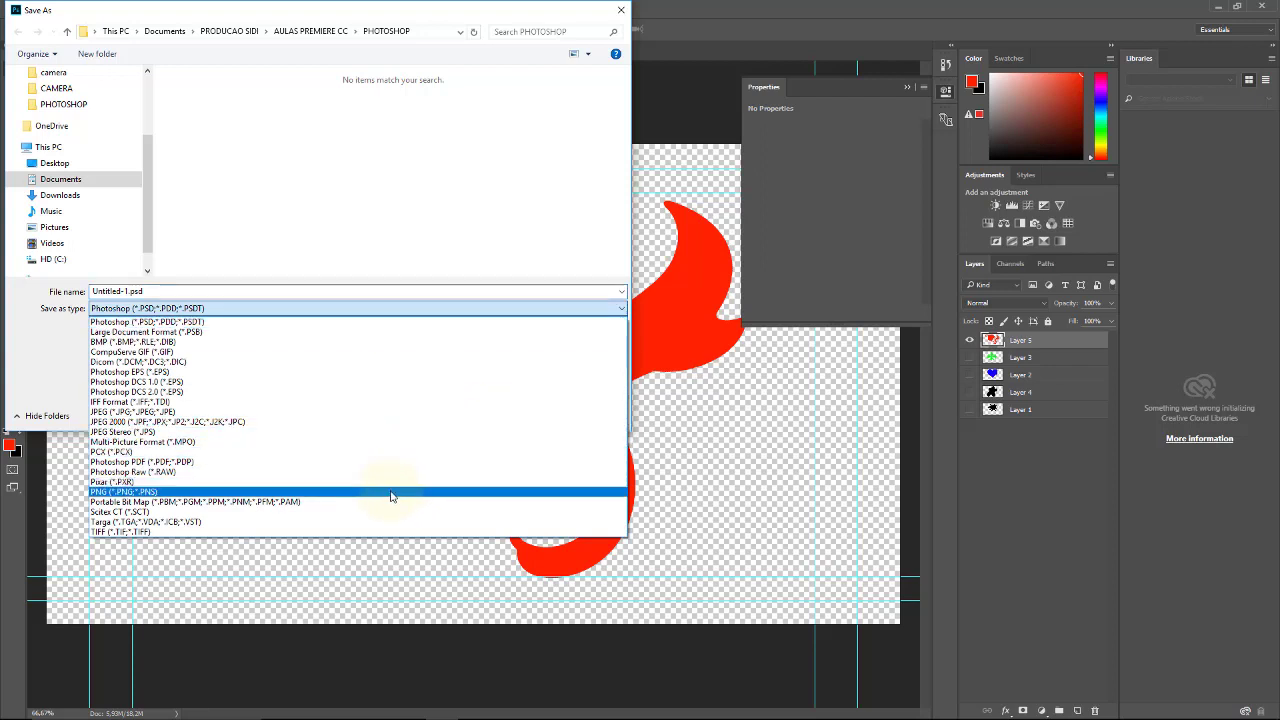
pyautogui.click(391, 492)
pyautogui.click(197, 118)
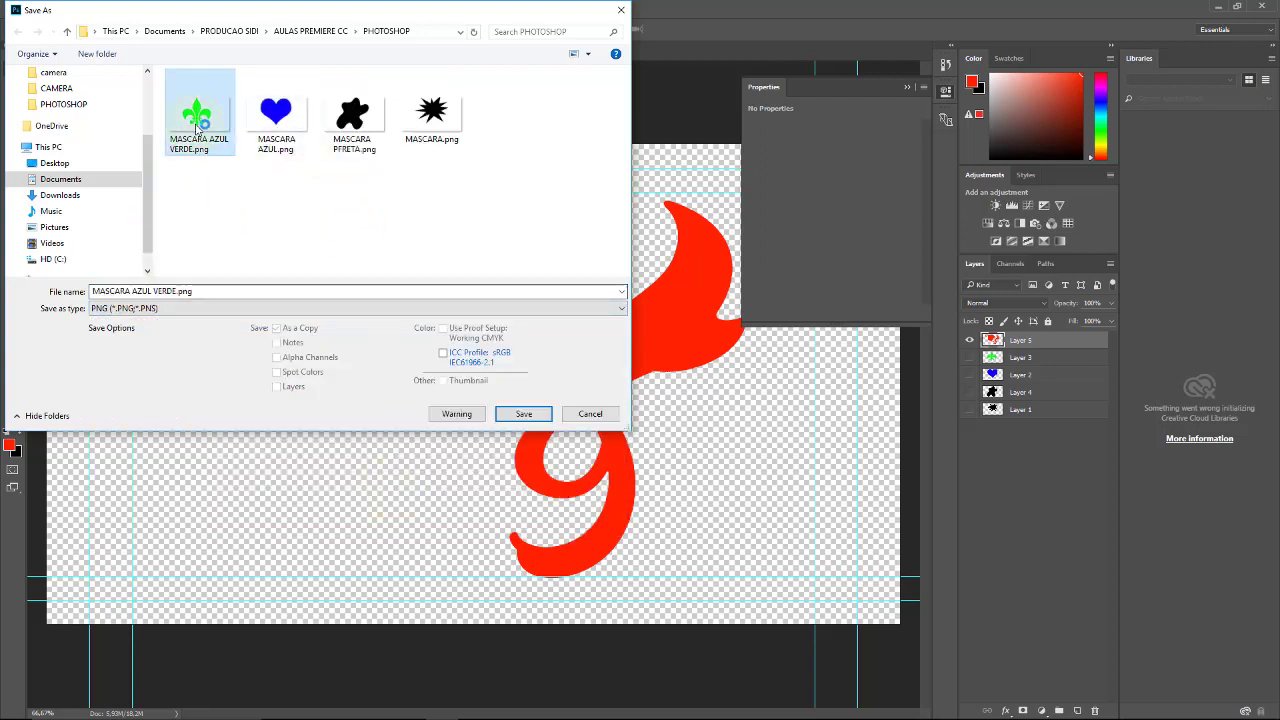
pyautogui.click(139, 296)
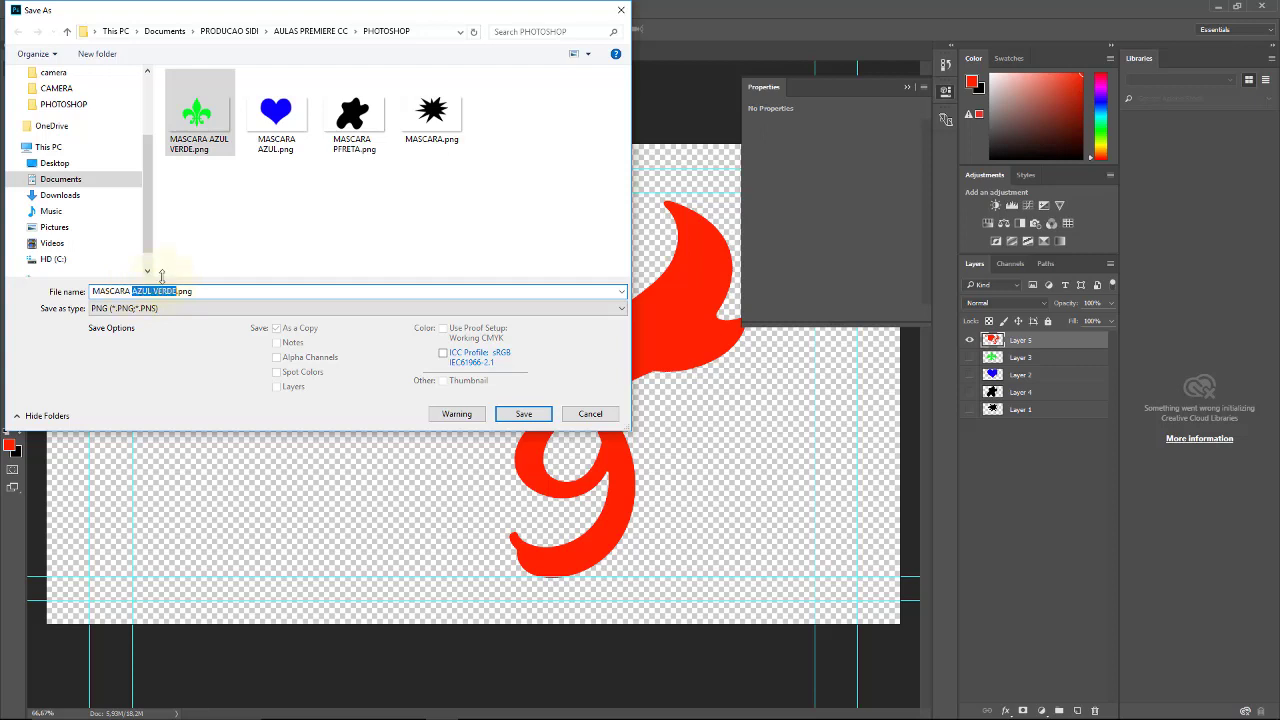
pyautogui.write('VE')
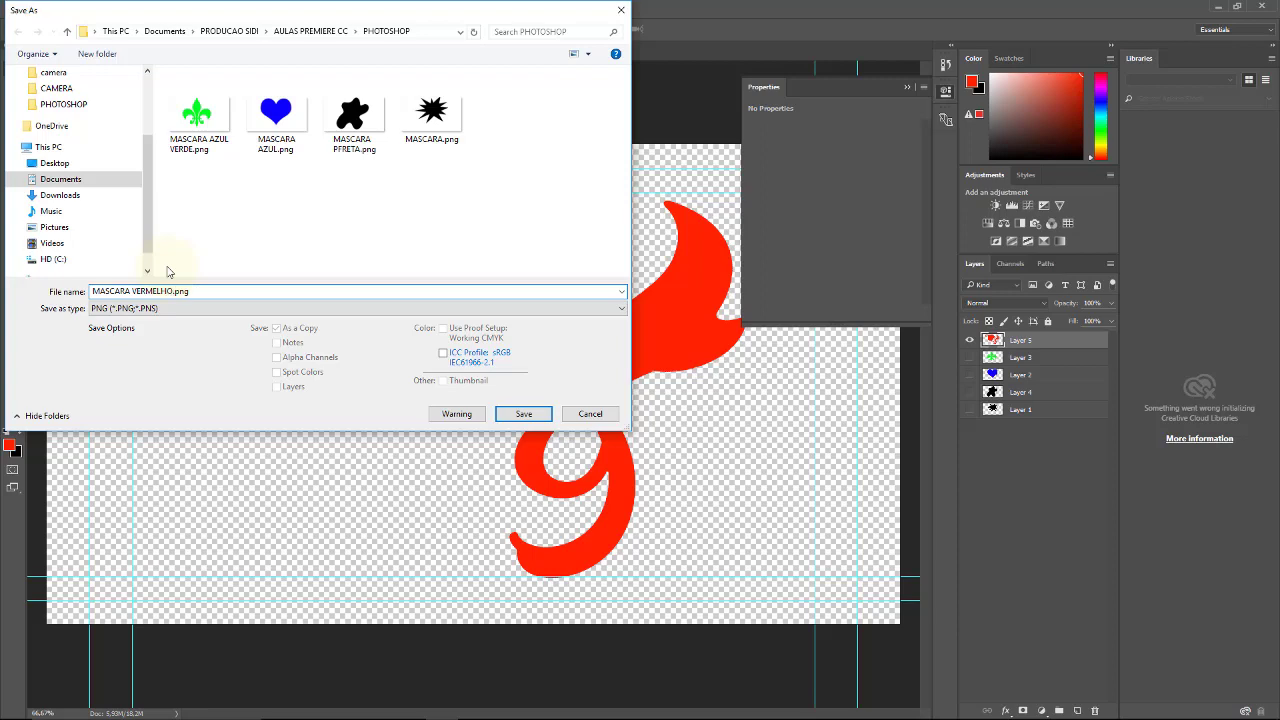
pyautogui.press('Return')
pyautogui.press('Return')
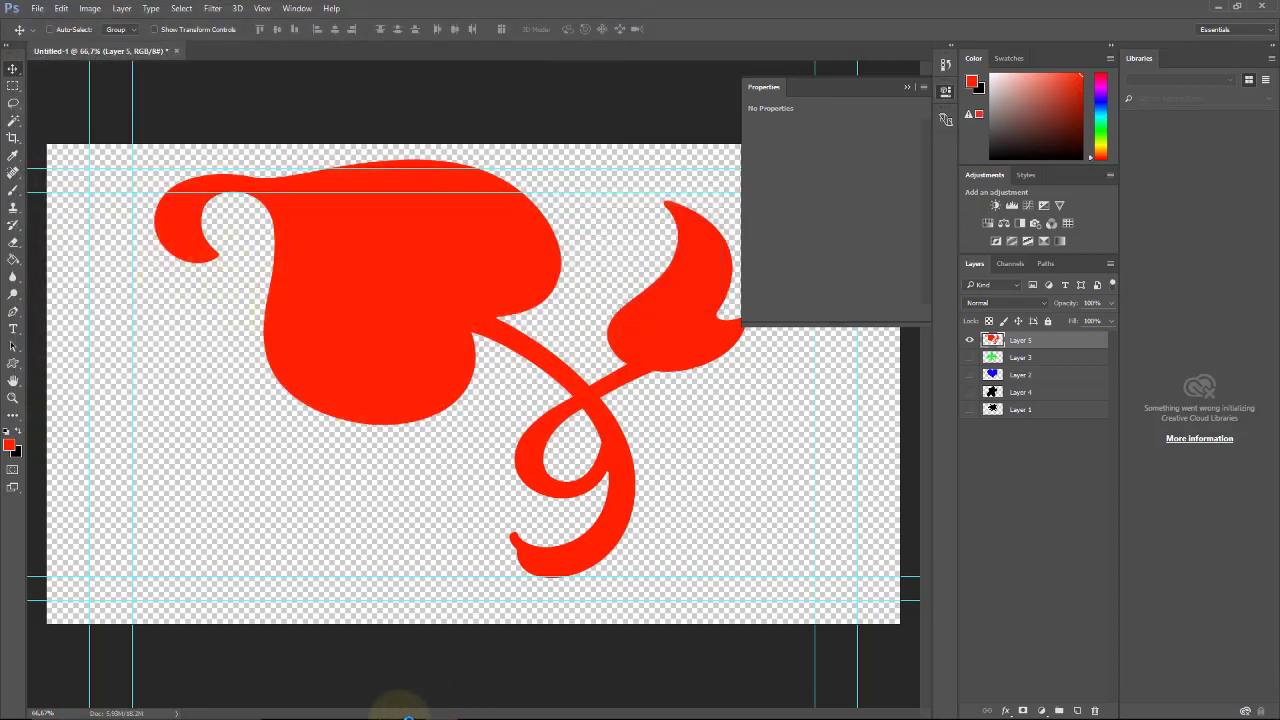
# Step: Import MASCARA VERMELHO.png into the MASCARAS bin in Premiere Pro
pyautogui.click(418, 712)
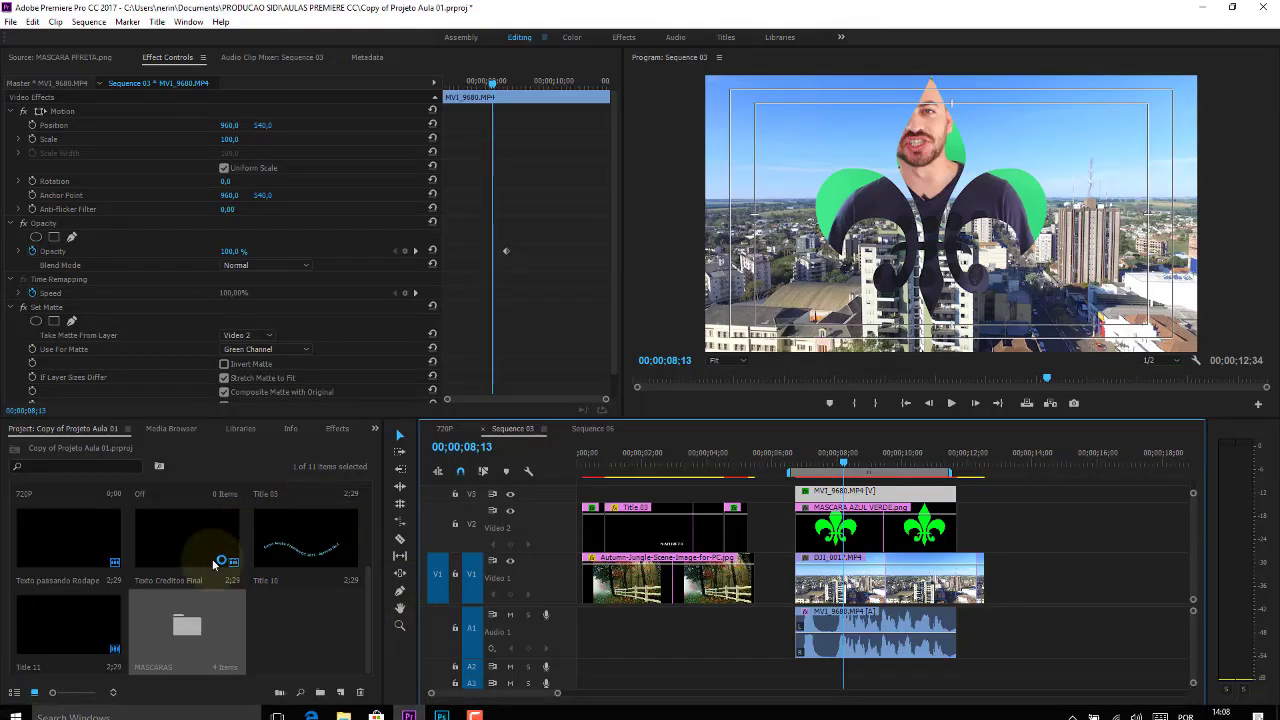
pyautogui.doubleClick(203, 622)
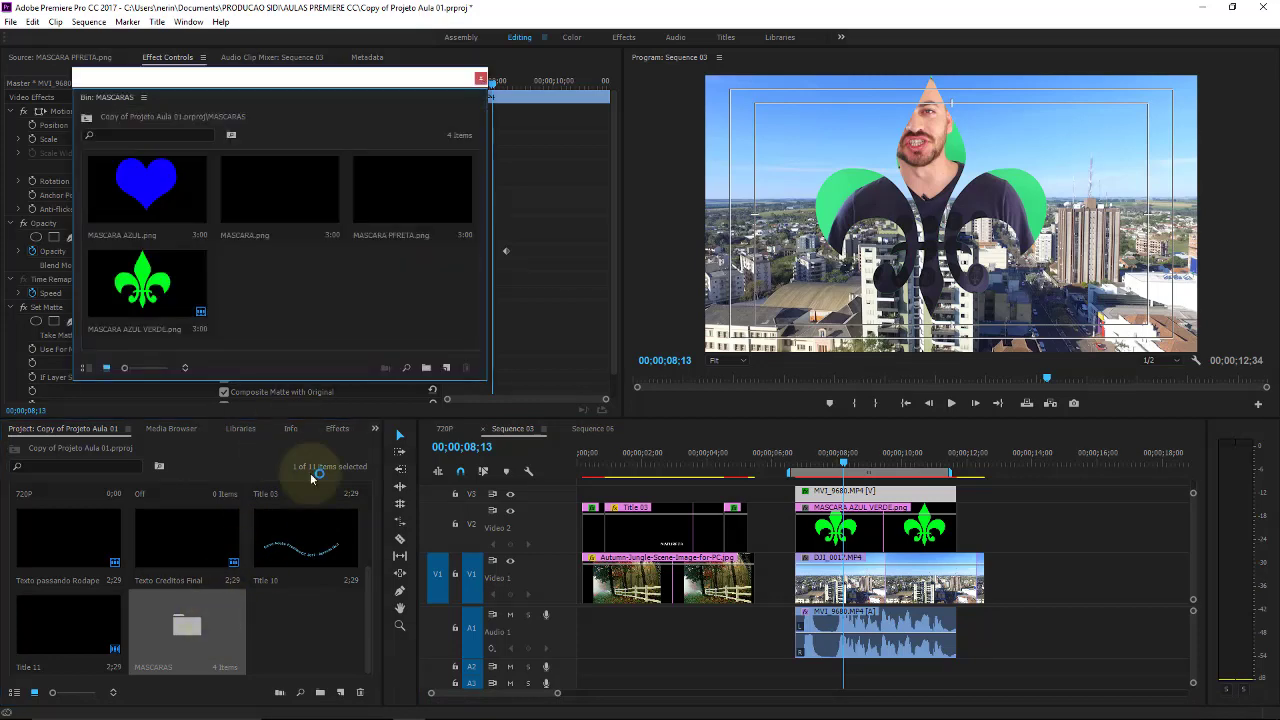
pyautogui.doubleClick(332, 317)
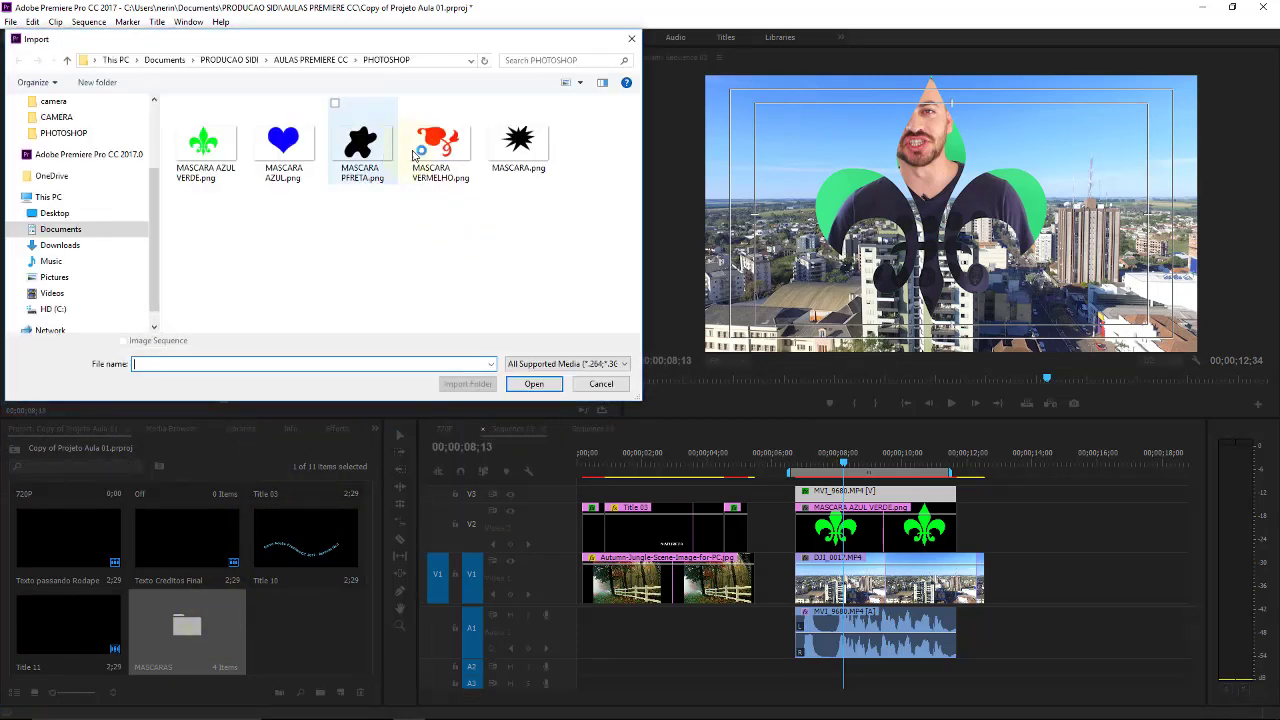
pyautogui.doubleClick(434, 135)
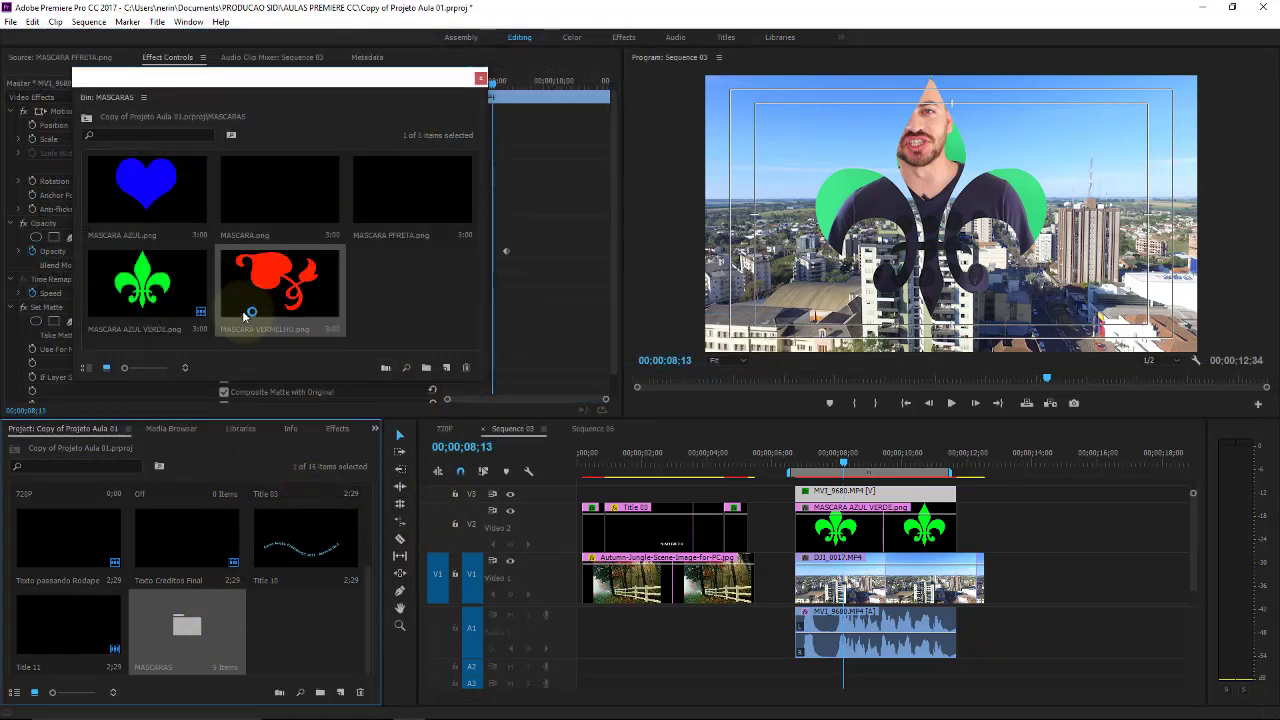
# Step: Replace the fleur-de-lis clip on Video 2 with the red heart mask under the talking head
pyautogui.moveTo(245, 305)
pyautogui.mouseDown()
pyautogui.moveTo(1013, 545)
pyautogui.moveTo(975, 550)
pyautogui.mouseUp()
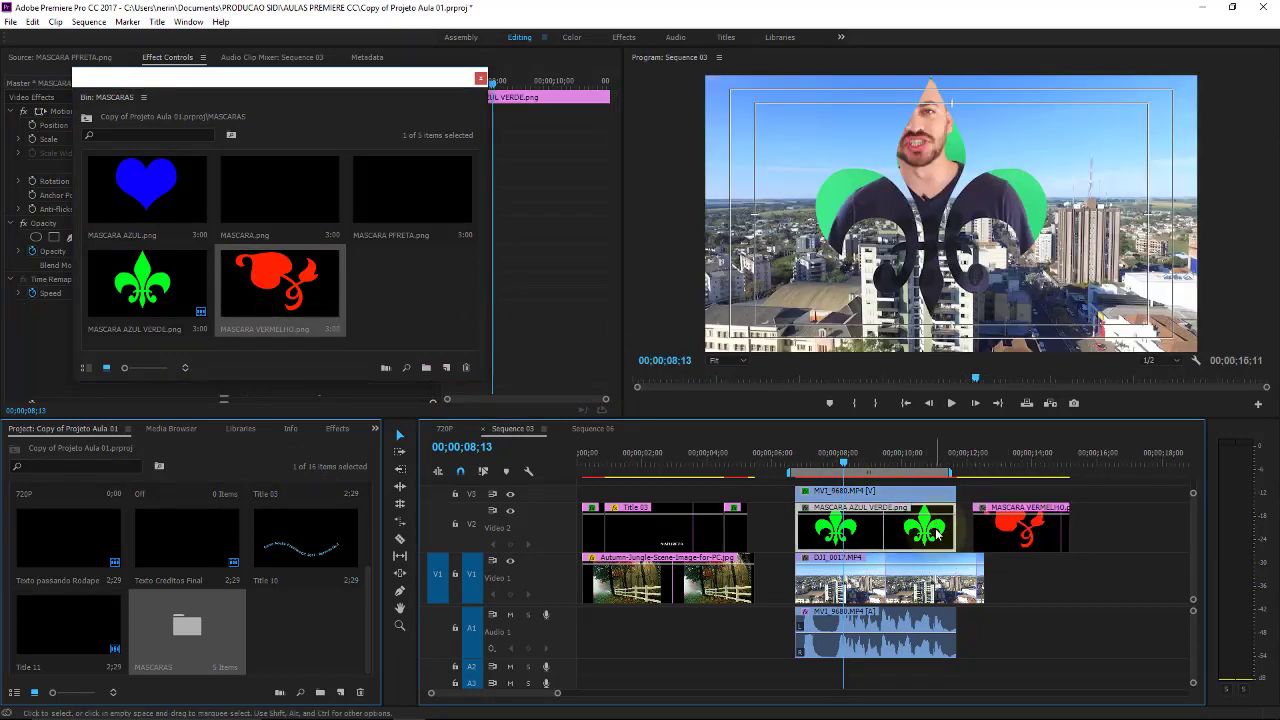
pyautogui.press('Delete')
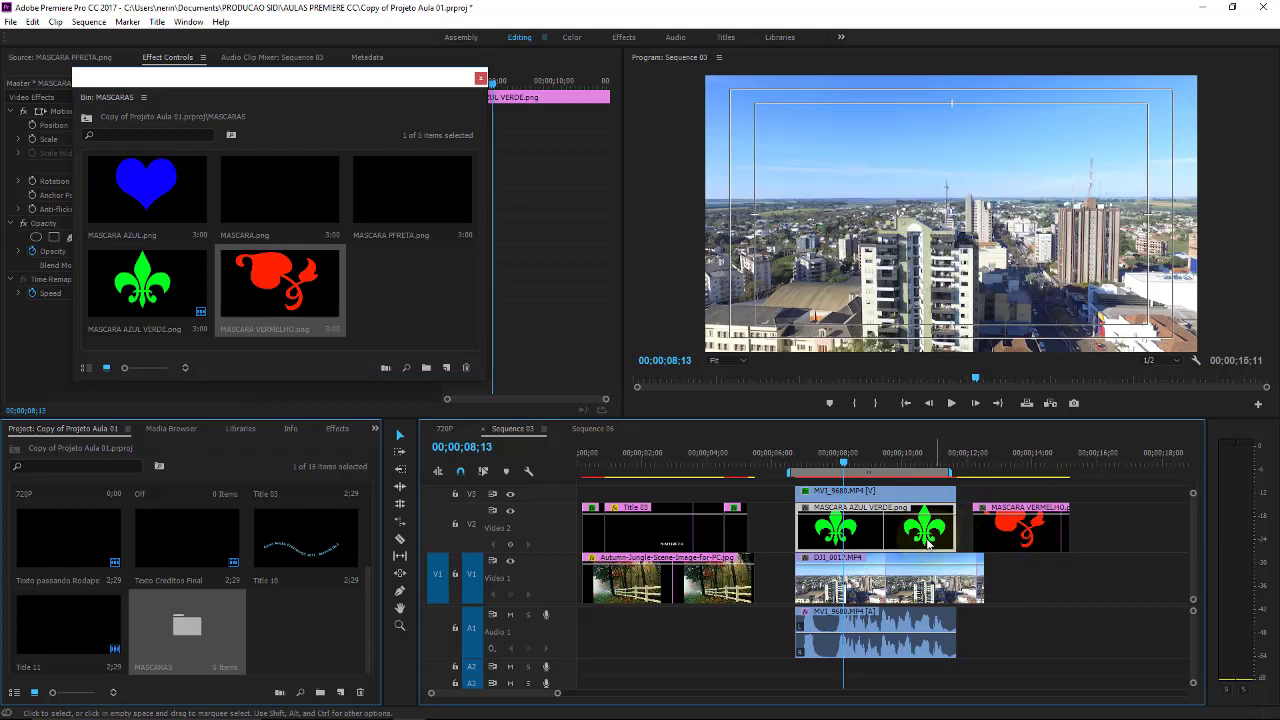
pyautogui.moveTo(998, 541)
pyautogui.mouseDown()
pyautogui.moveTo(842, 528)
pyautogui.moveTo(895, 511)
pyautogui.moveTo(956, 520)
pyautogui.mouseUp()
pyautogui.click(873, 452)
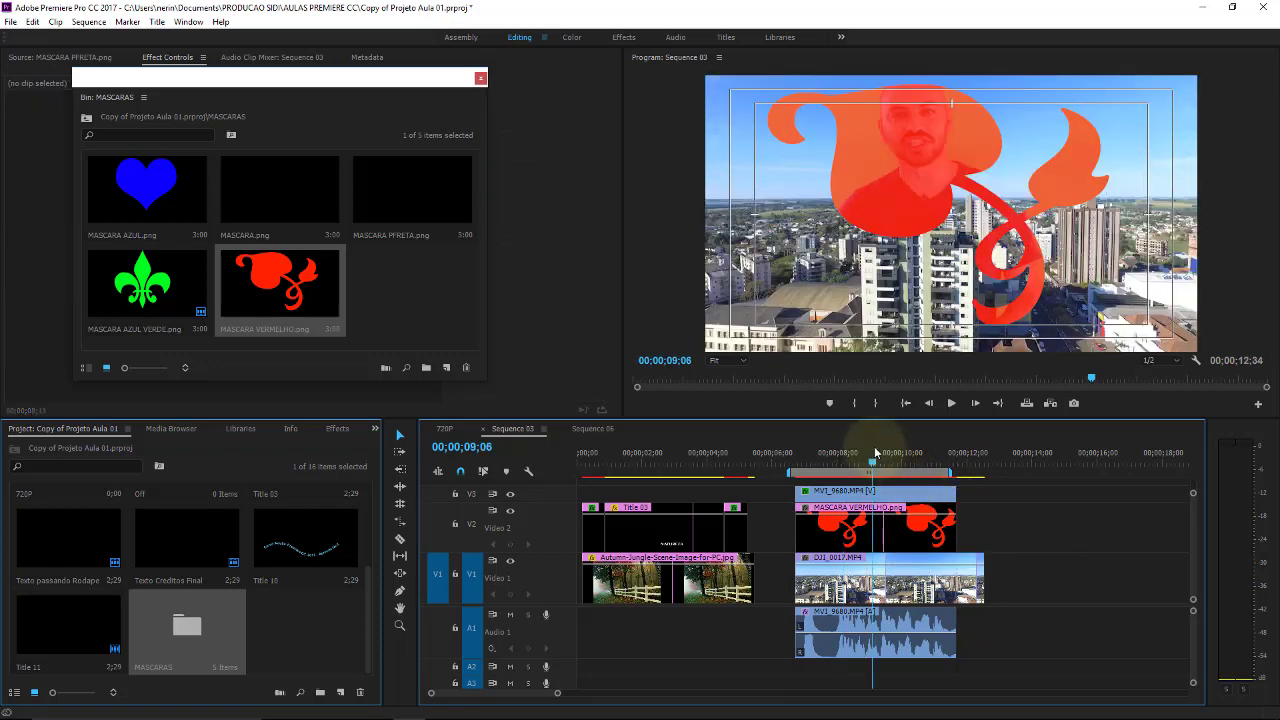
pyautogui.click(938, 504)
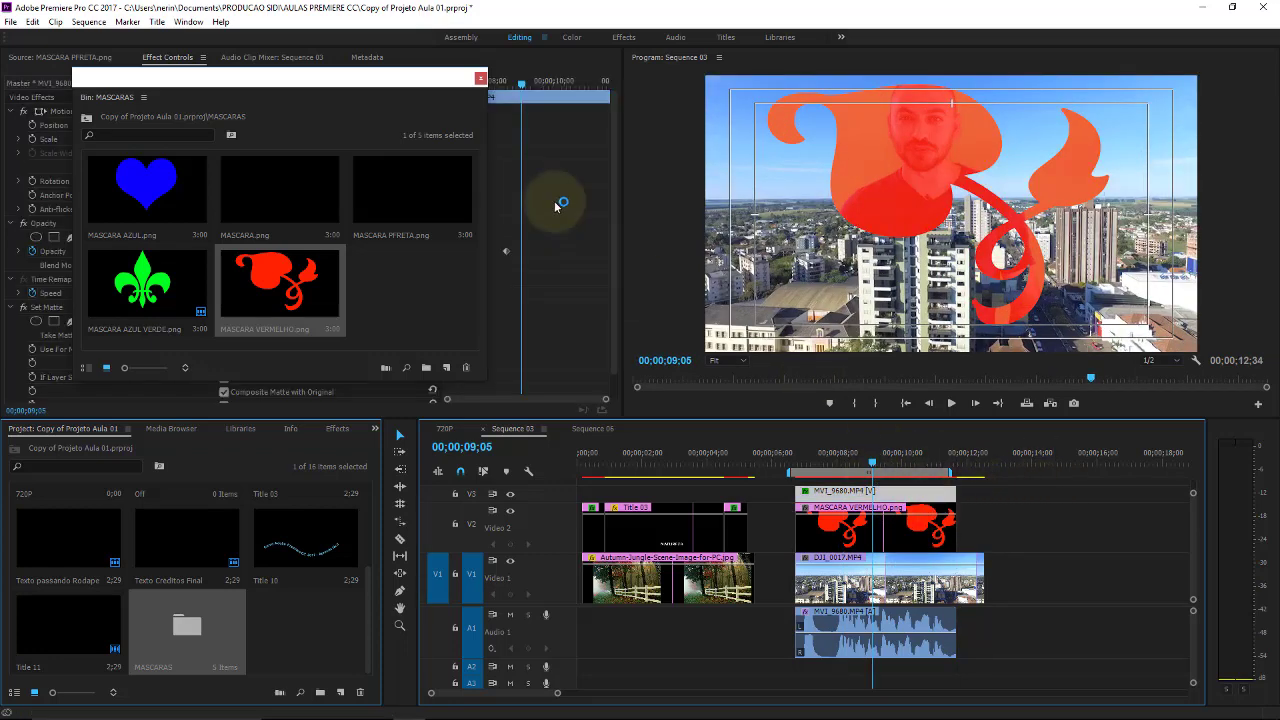
# Step: Set the presenter's Set Matte to take the Red Channel from Video 2
pyautogui.click(480, 78)
pyautogui.click(482, 84)
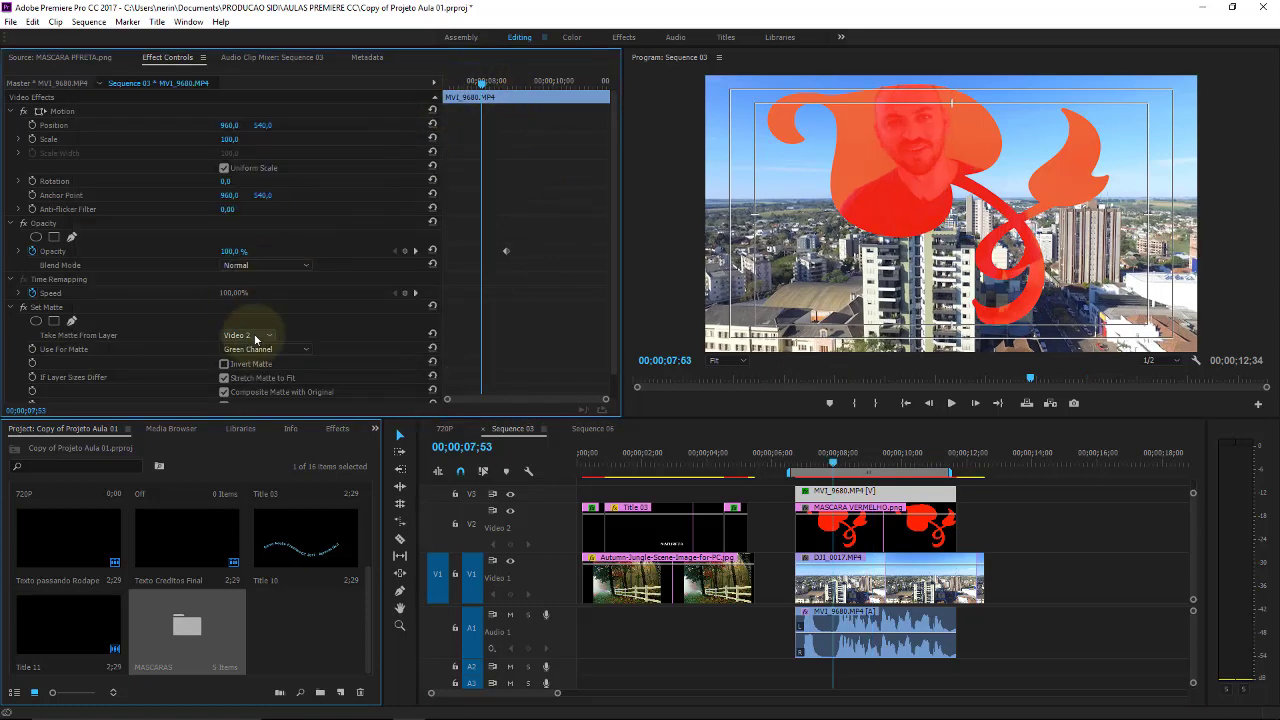
pyautogui.click(258, 335)
pyautogui.click(303, 322)
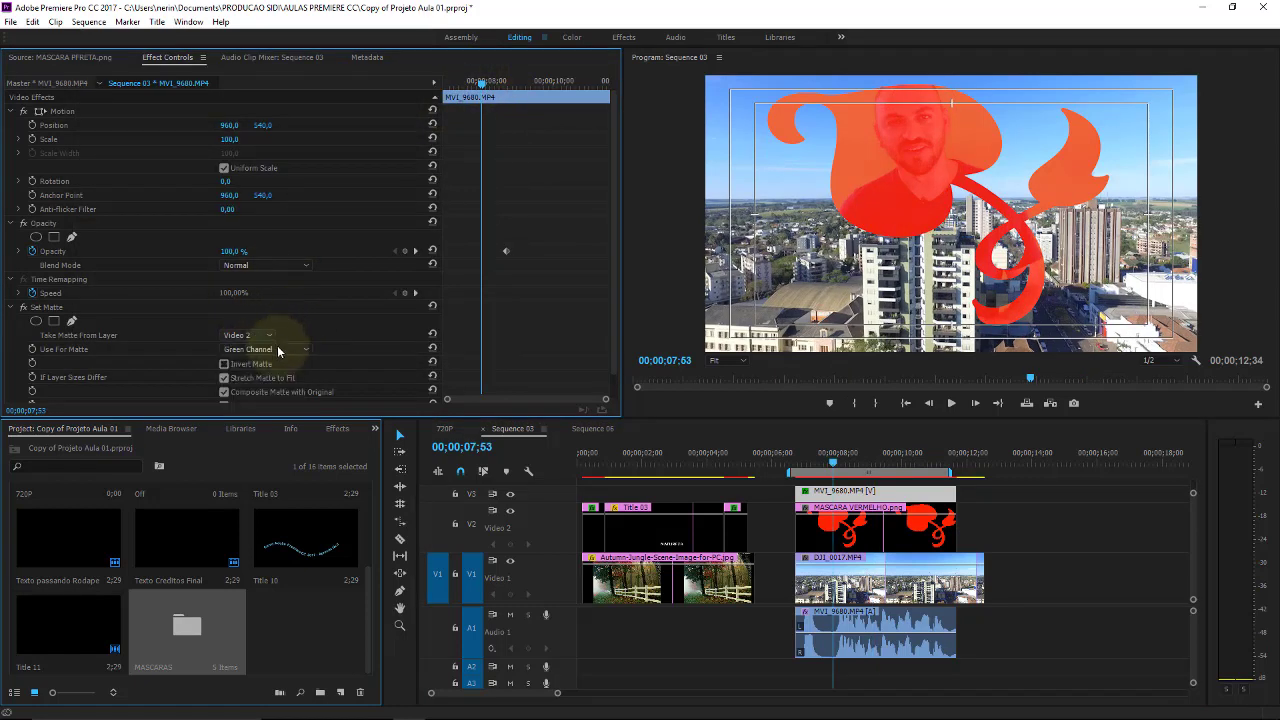
pyautogui.click(281, 350)
pyautogui.click(282, 364)
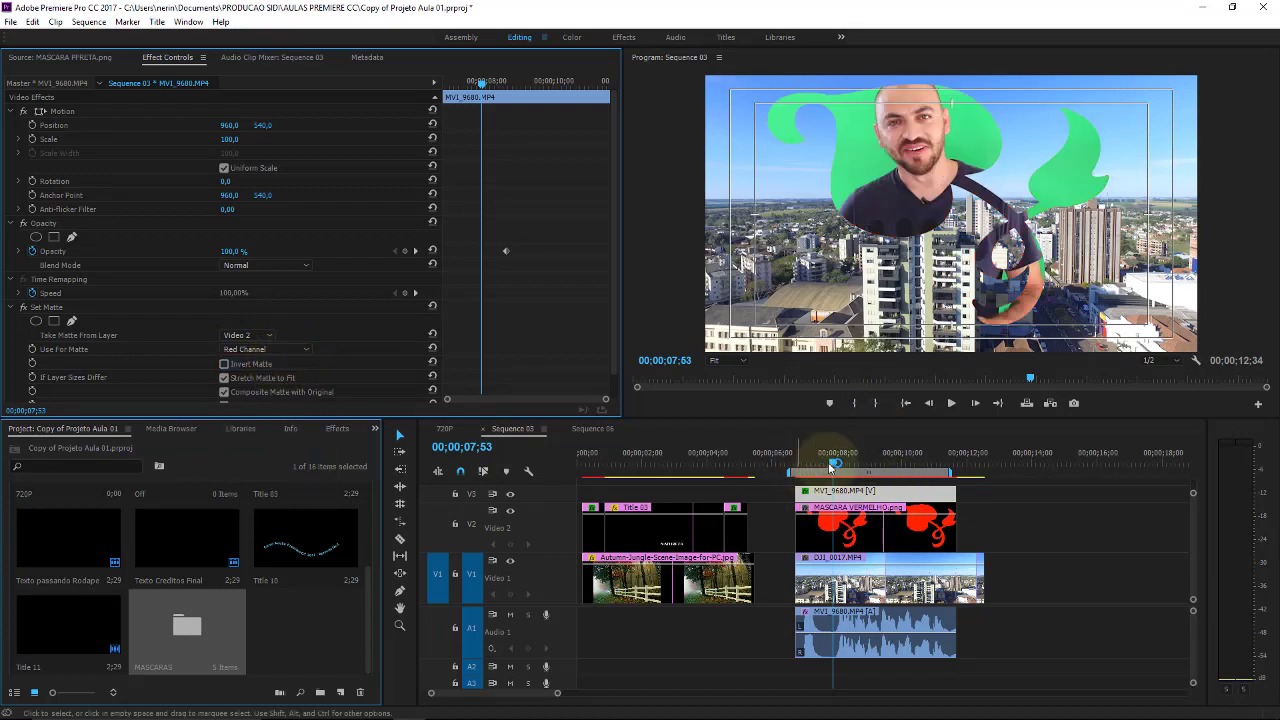
# Step: Preview the heart matte at 00;00;09;07 and show the Channel effects
pyautogui.moveTo(828, 464); pyautogui.dragTo(866, 463)
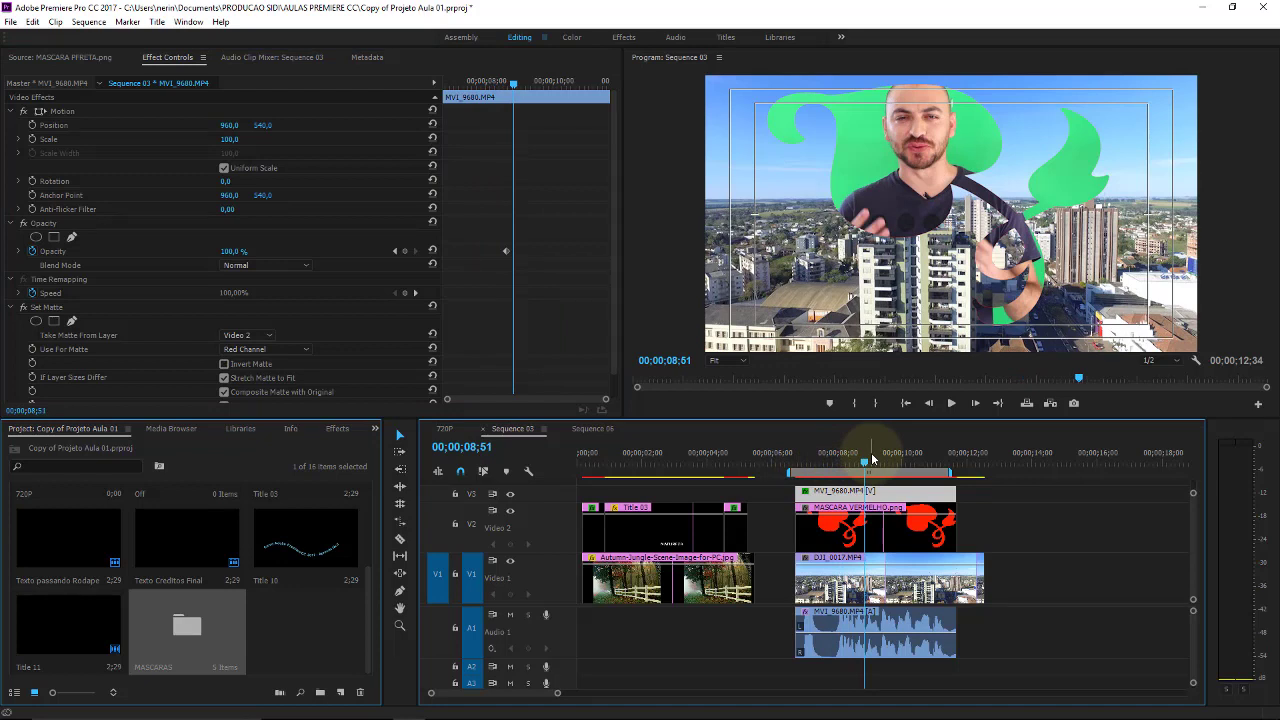
pyautogui.click(876, 460)
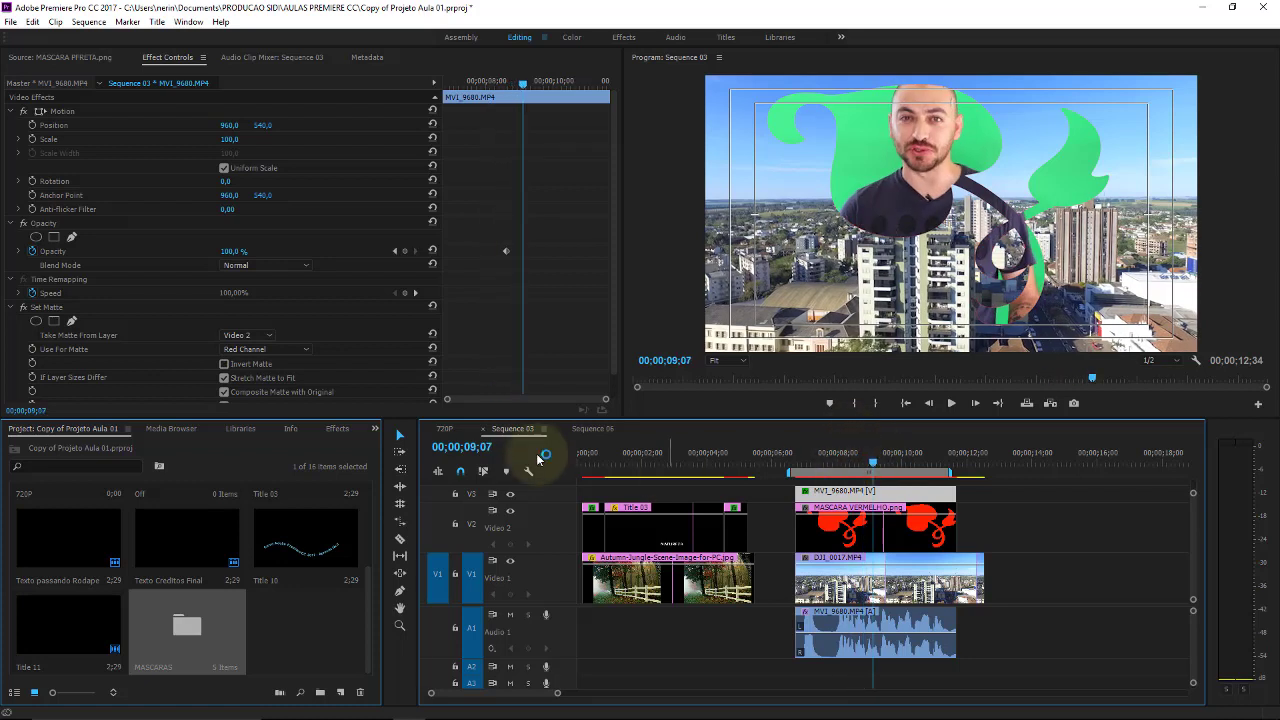
pyautogui.click(338, 429)
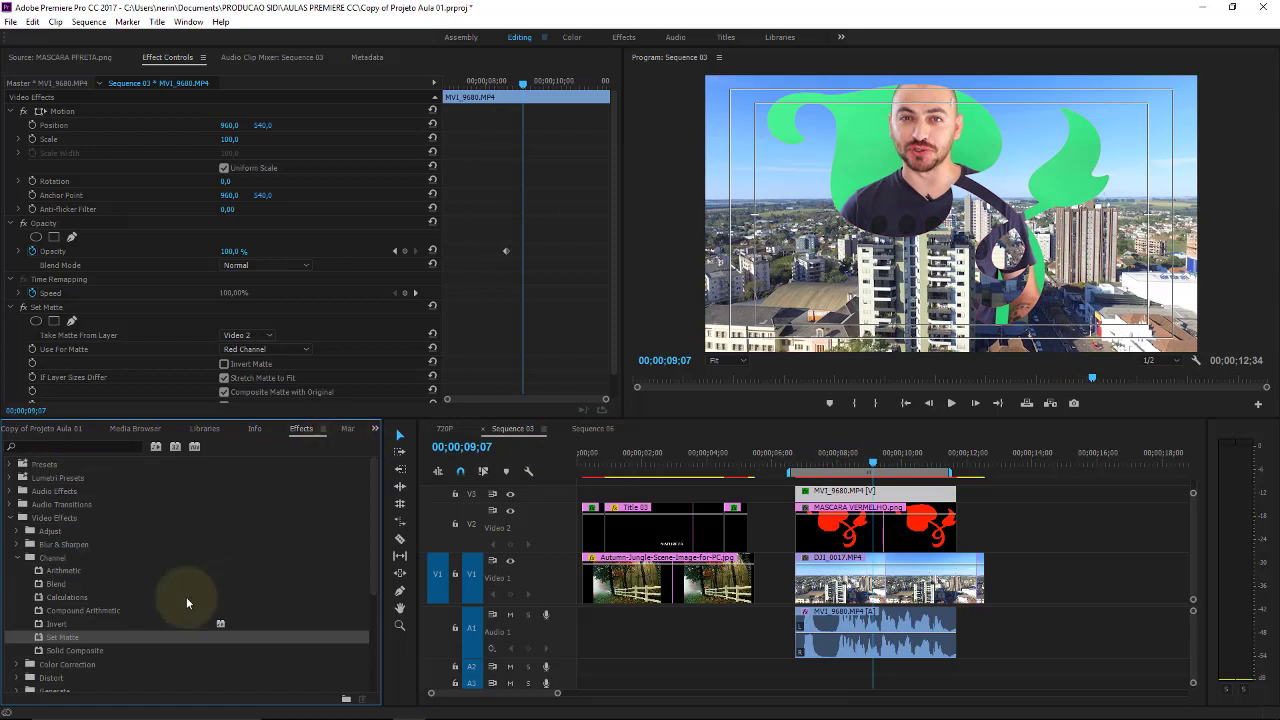